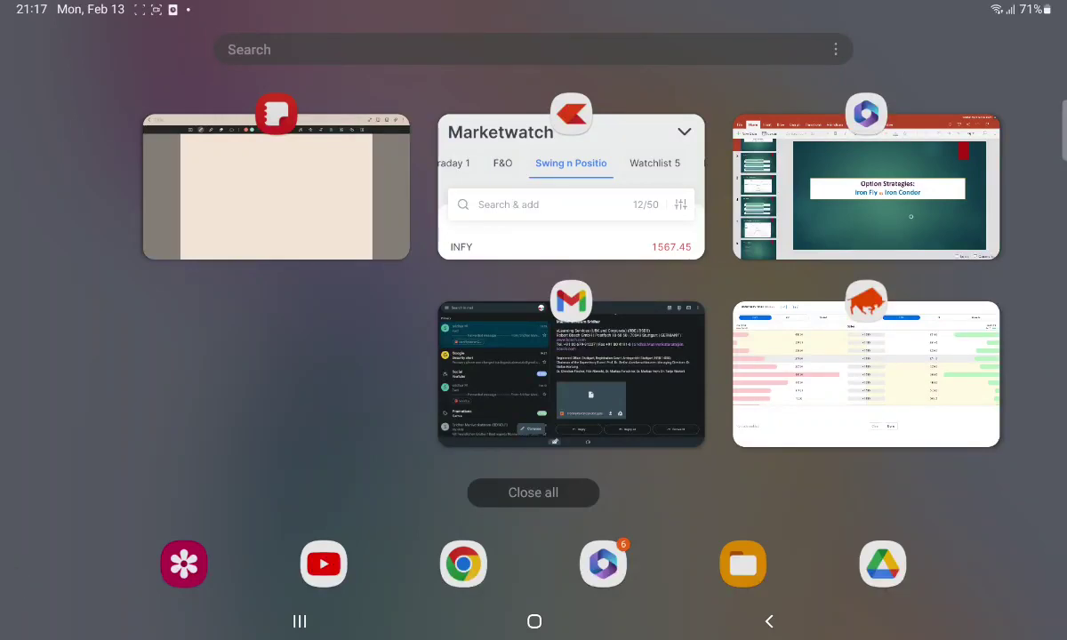
Open the Iron Fly vs Iron Condor deck in PowerPoint and advance to the Iron Fly slide.
{"action": "left_click", "coordinate": [866, 188]}
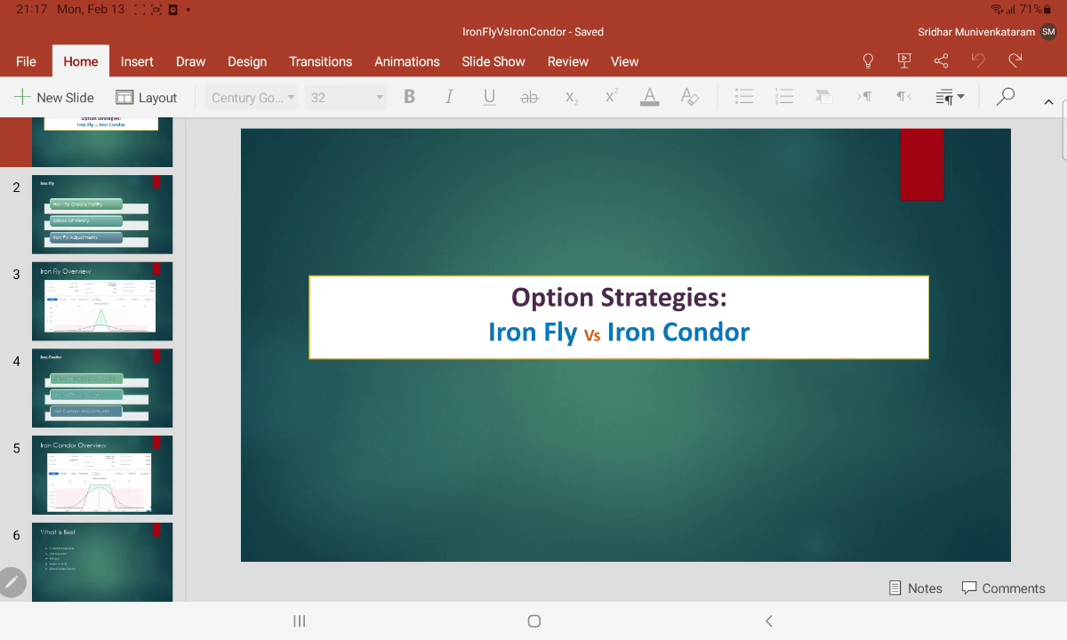
{"action": "key", "text": "Down"}
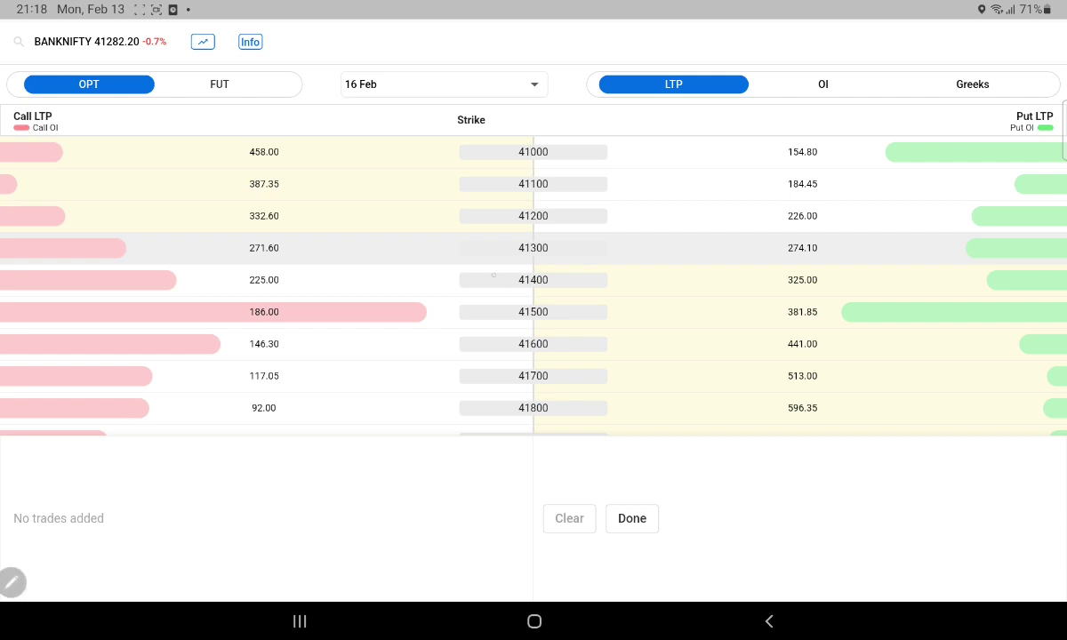
Select the 16 Feb expiry in the Bank Nifty chain and expand the 41300 strike row.
{"action": "left_click", "coordinate": [416, 84]}
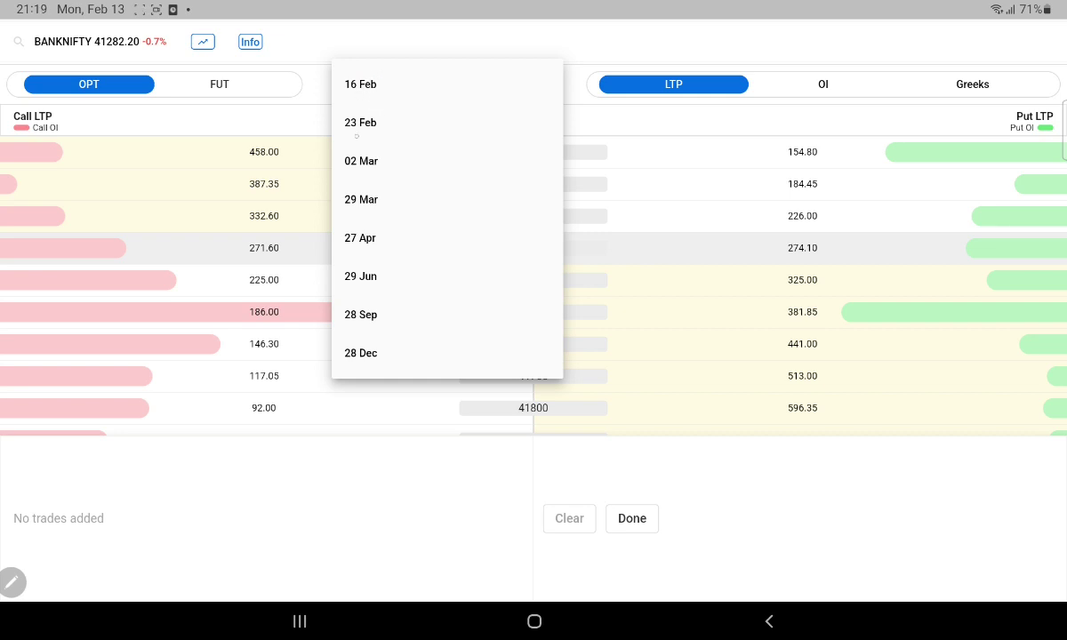
{"action": "left_click", "coordinate": [393, 83]}
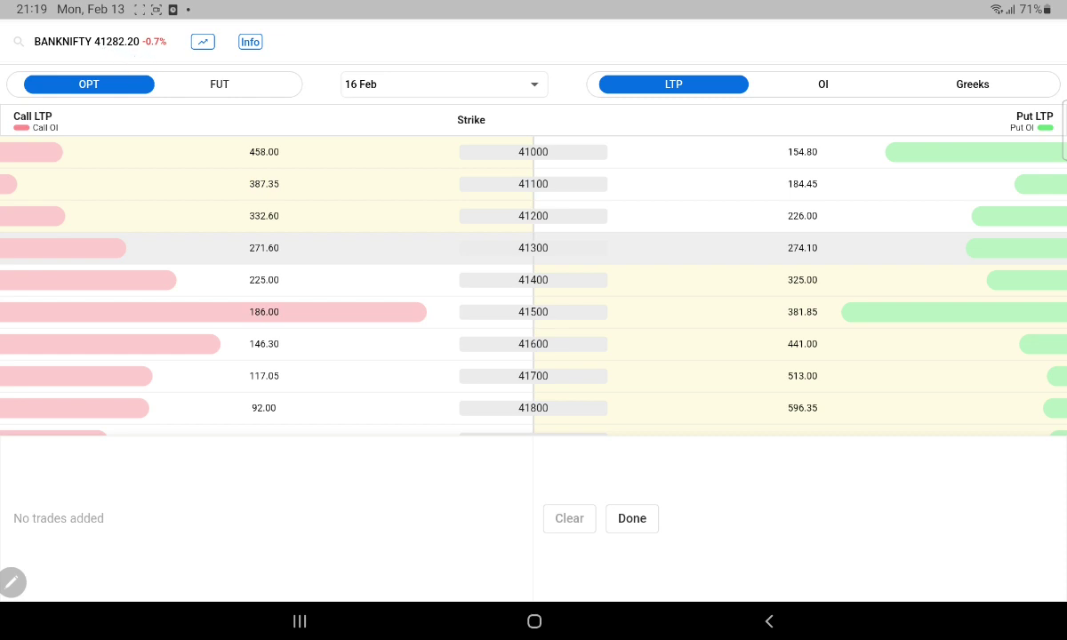
{"action": "left_click", "coordinate": [462, 252]}
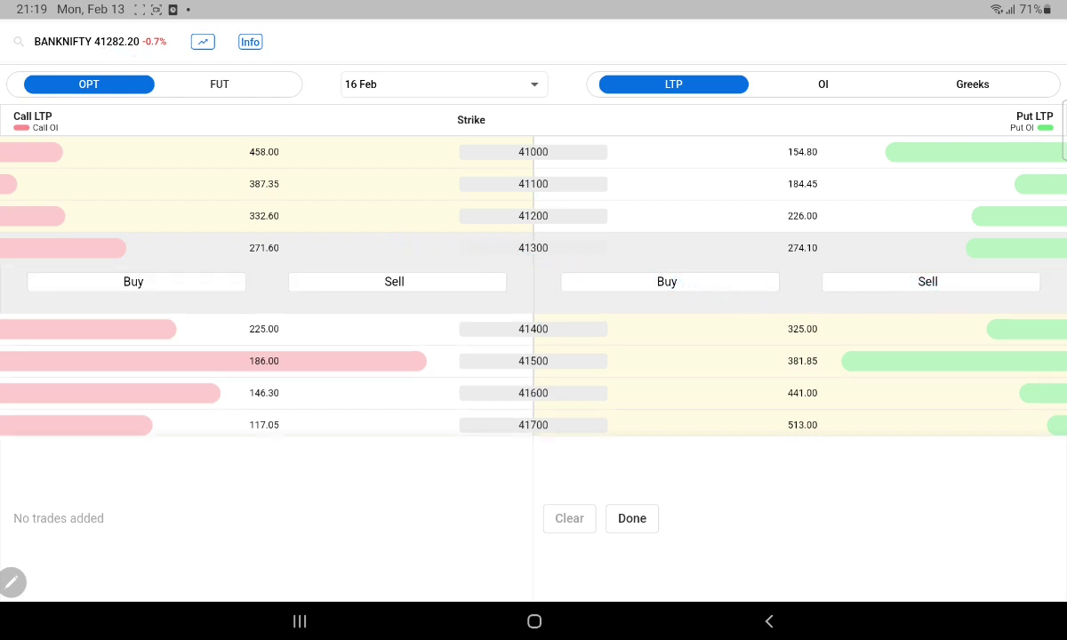
Sell the 41300 call and the 41300 put.
{"action": "left_click", "coordinate": [397, 281]}
{"action": "left_click", "coordinate": [857, 281]}
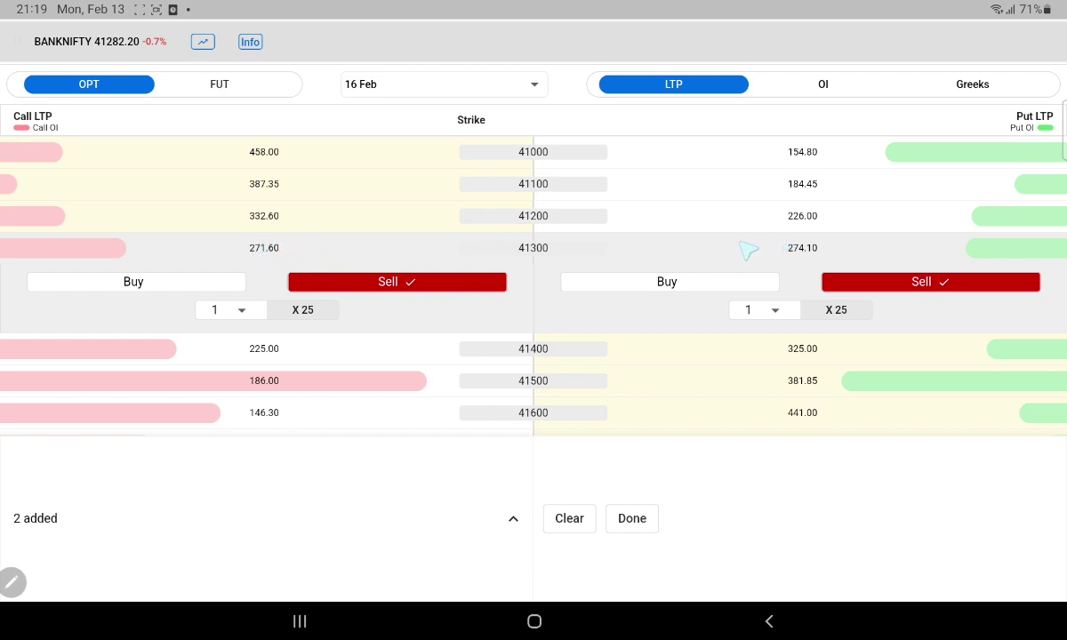
{"action": "scroll", "coordinate": [534, 354], "scroll_direction": "down", "scroll_amount": 2}
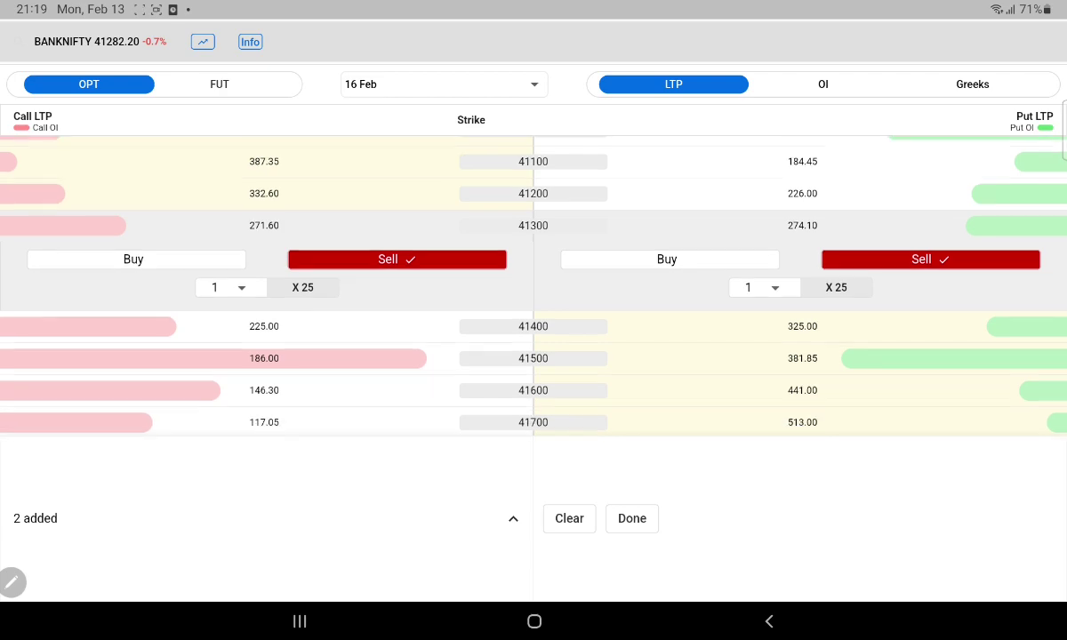
{"action": "scroll", "coordinate": [565, 325], "scroll_direction": "down", "scroll_amount": 2}
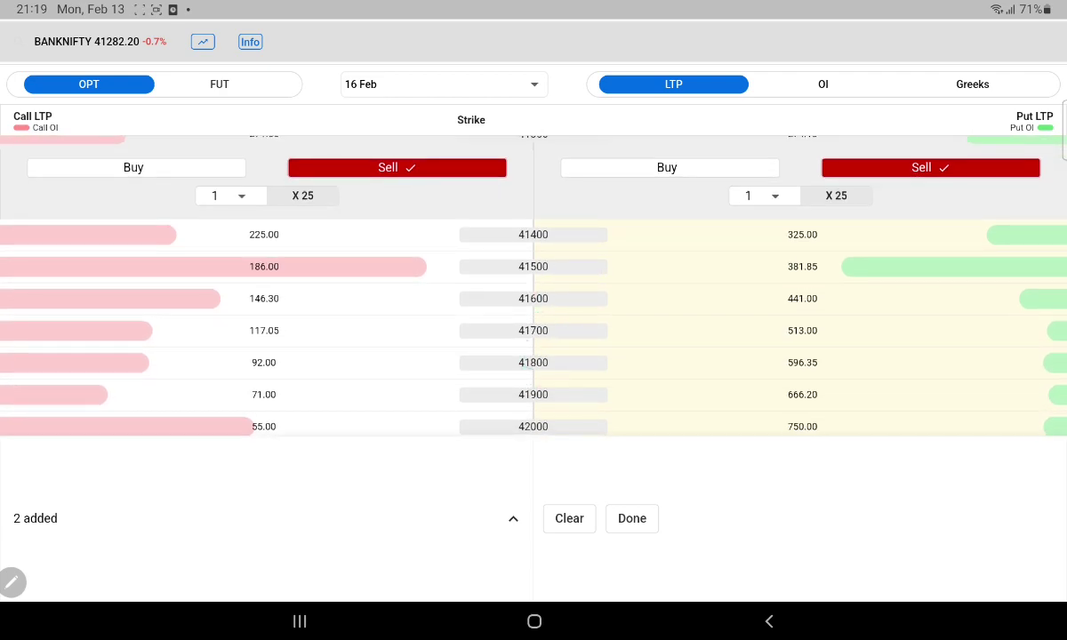
{"action": "scroll", "coordinate": [565, 324], "scroll_direction": "down", "scroll_amount": 2}
{"action": "scroll", "coordinate": [567, 302], "scroll_direction": "up", "scroll_amount": 1}
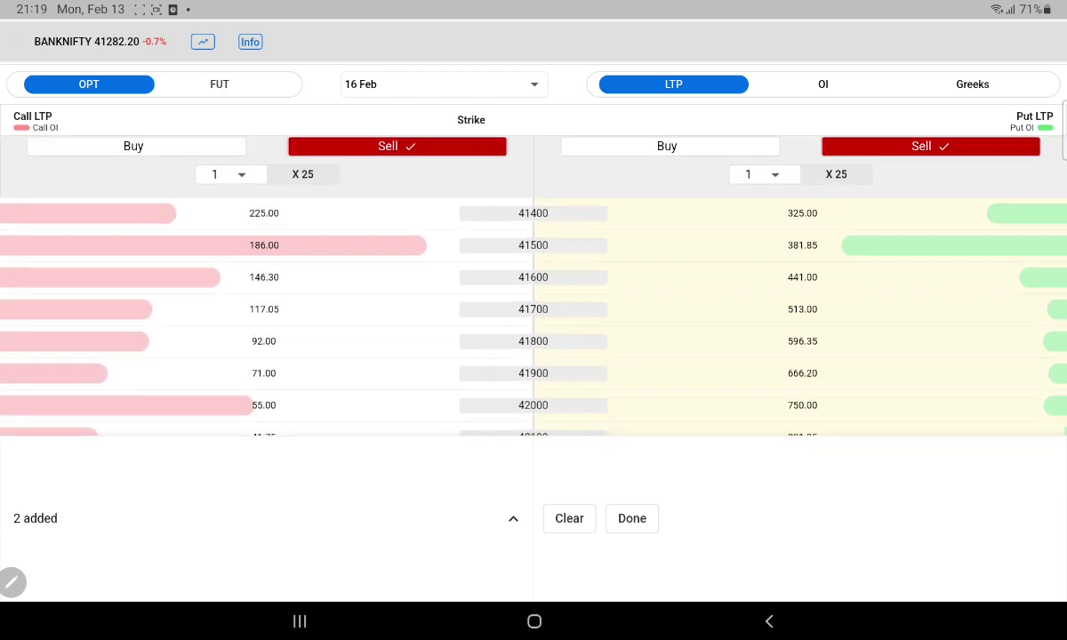
{"action": "scroll", "coordinate": [560, 347], "scroll_direction": "up", "scroll_amount": 3}
{"action": "scroll", "coordinate": [552, 222], "scroll_direction": "down", "scroll_amount": 2}
{"action": "scroll", "coordinate": [552, 222], "scroll_direction": "down", "scroll_amount": 2}
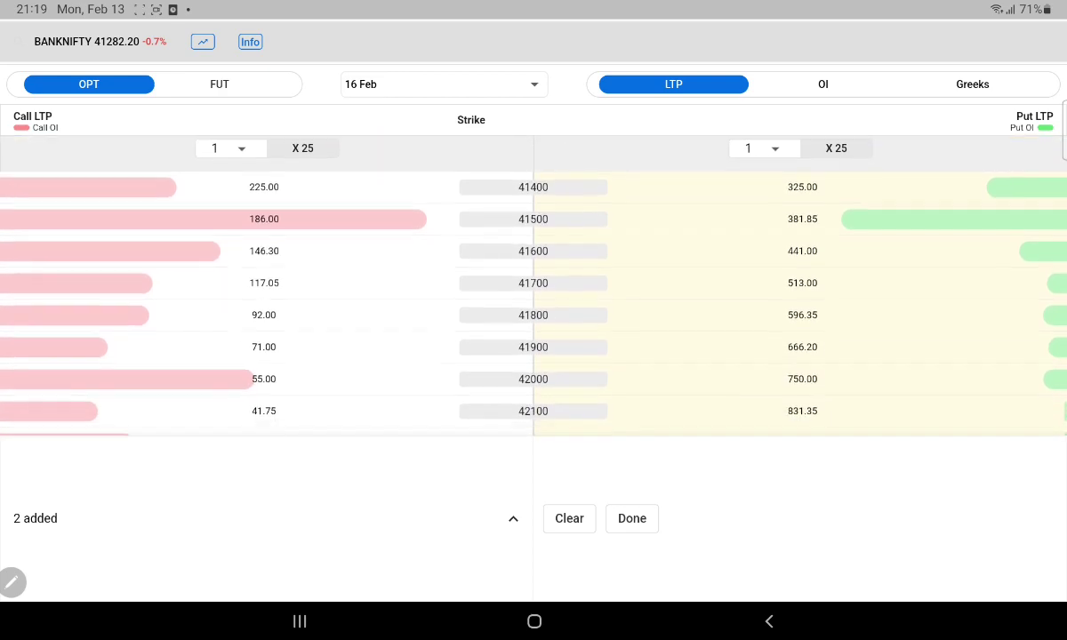
Buy the 41800 call and 40800 put as protective wings and load the strategy.
{"action": "left_click", "coordinate": [299, 303]}
{"action": "left_click", "coordinate": [134, 309]}
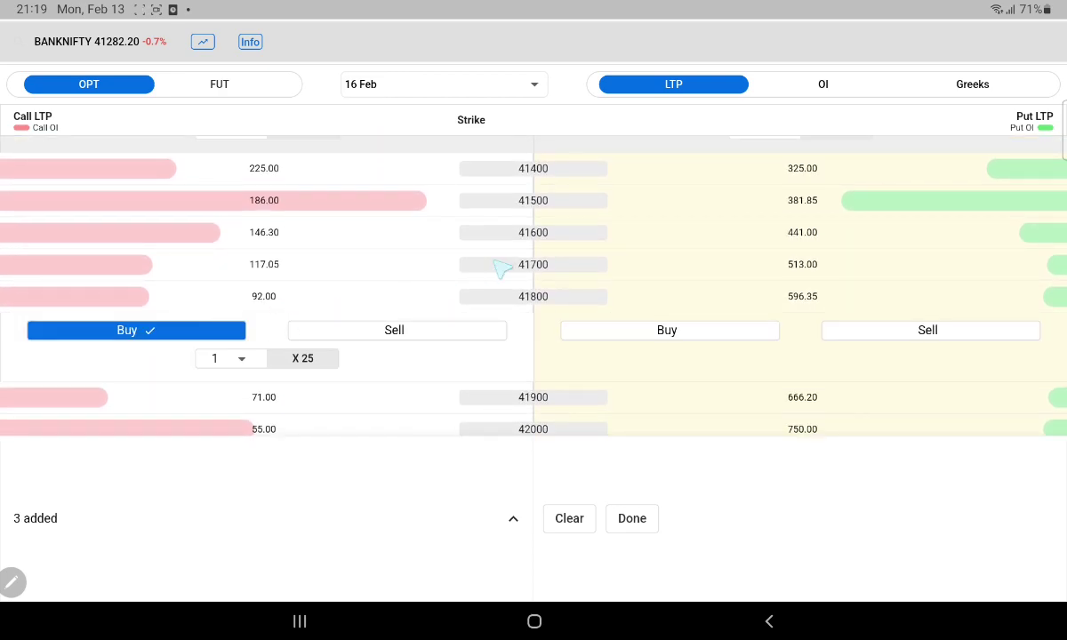
{"action": "scroll", "coordinate": [501, 270], "scroll_direction": "up", "scroll_amount": 4}
{"action": "scroll", "coordinate": [520, 445], "scroll_direction": "up", "scroll_amount": 1}
{"action": "scroll", "coordinate": [520, 444], "scroll_direction": "down", "scroll_amount": 2}
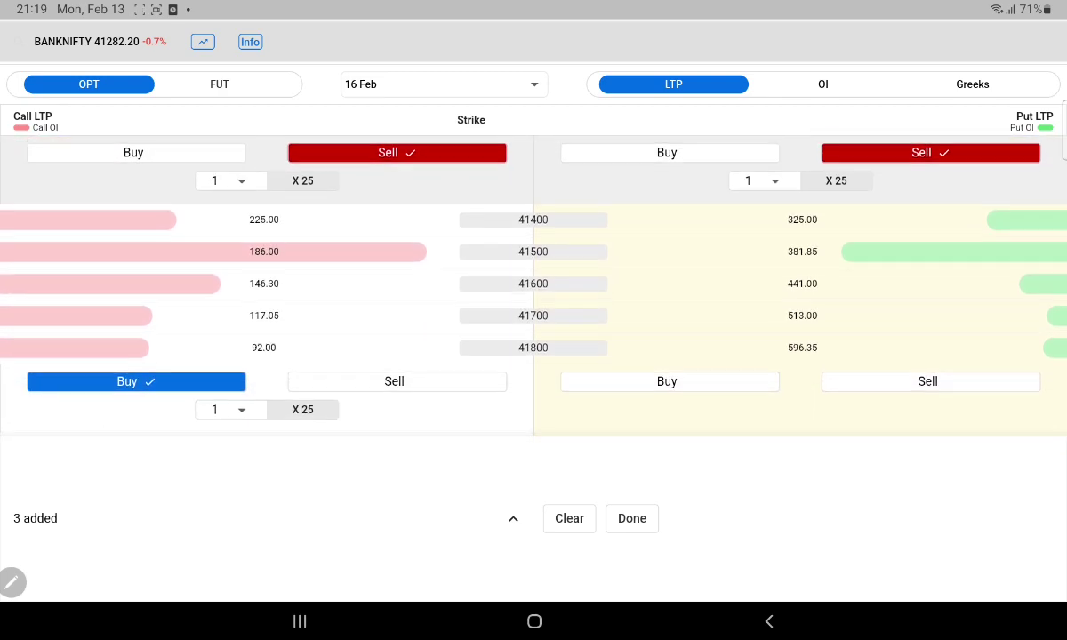
{"action": "scroll", "coordinate": [520, 445], "scroll_direction": "up", "scroll_amount": 3}
{"action": "scroll", "coordinate": [576, 203], "scroll_direction": "up", "scroll_amount": 2}
{"action": "scroll", "coordinate": [587, 391], "scroll_direction": "up", "scroll_amount": 4}
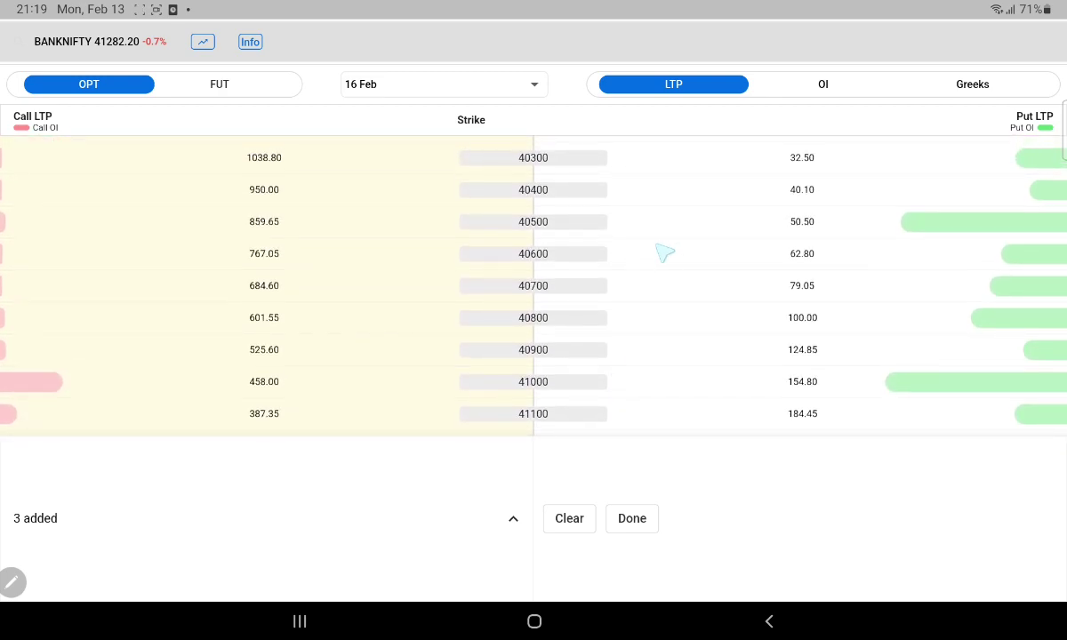
{"action": "scroll", "coordinate": [534, 284], "scroll_direction": "down", "scroll_amount": 3}
{"action": "scroll", "coordinate": [534, 285], "scroll_direction": "up", "scroll_amount": 3}
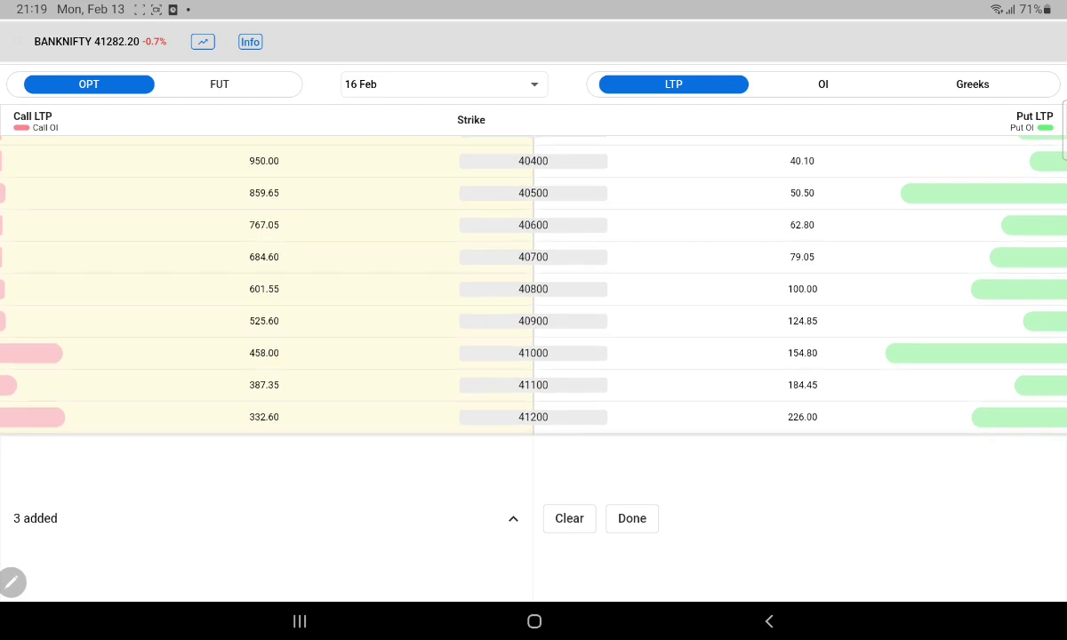
{"action": "left_click", "coordinate": [800, 287]}
{"action": "left_click", "coordinate": [697, 316]}
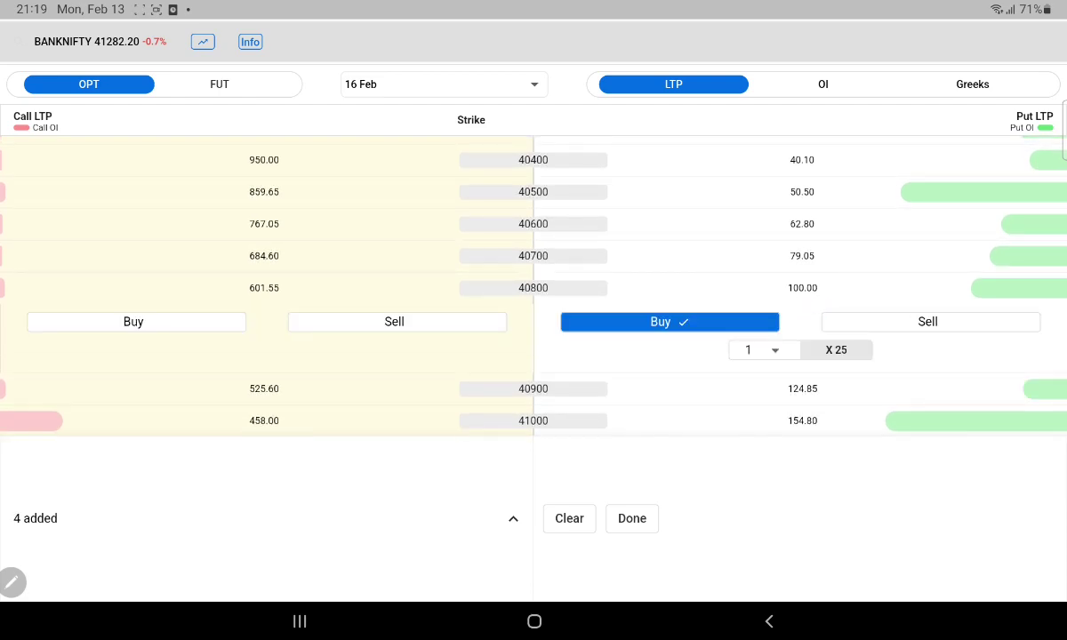
{"action": "left_click", "coordinate": [631, 518]}
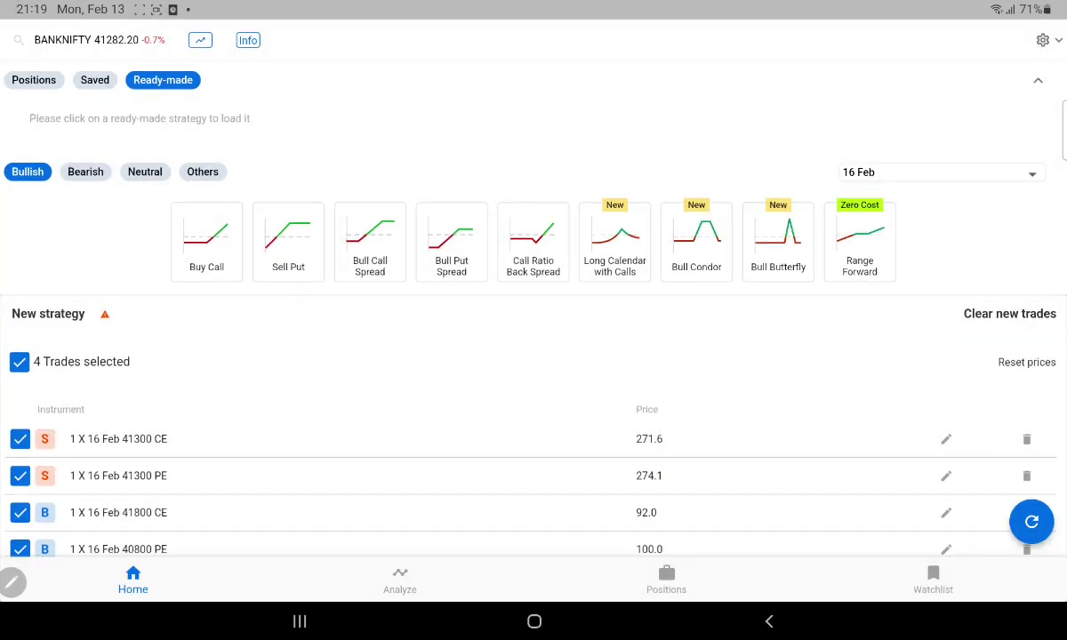
Review the iron fly summary: max profit 8,843, breakevens 40946/41654, margin 46,818.
{"action": "scroll", "coordinate": [672, 408], "scroll_direction": "down", "scroll_amount": 4}
{"action": "scroll", "coordinate": [699, 419], "scroll_direction": "down", "scroll_amount": 3}
{"action": "scroll", "coordinate": [699, 420], "scroll_direction": "down", "scroll_amount": 3}
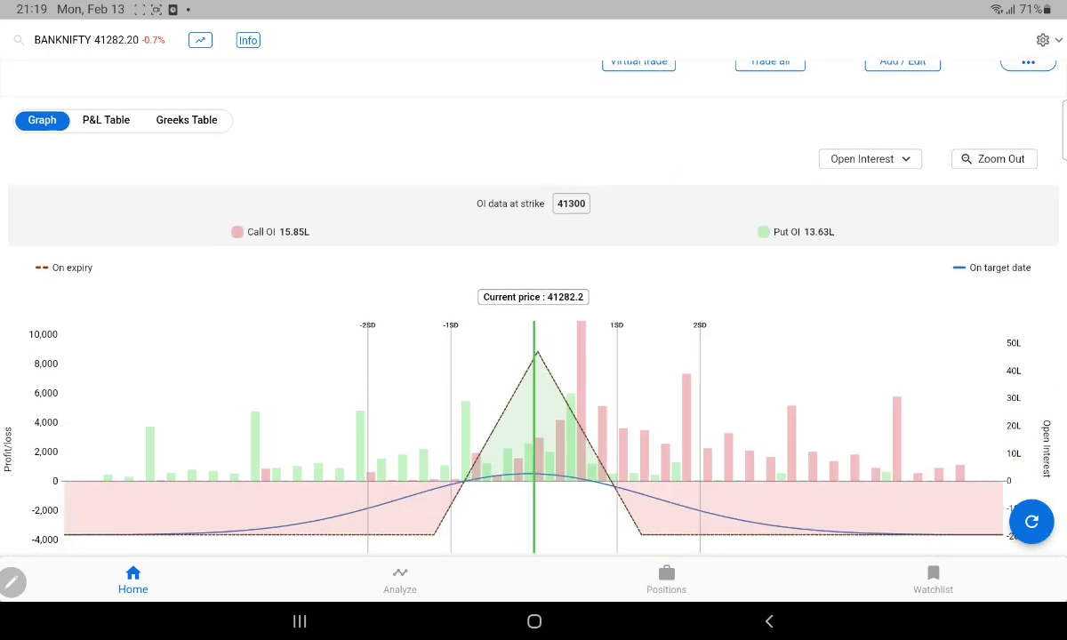
{"action": "scroll", "coordinate": [699, 419], "scroll_direction": "down", "scroll_amount": 2}
{"action": "scroll", "coordinate": [623, 382], "scroll_direction": "down", "scroll_amount": 2}
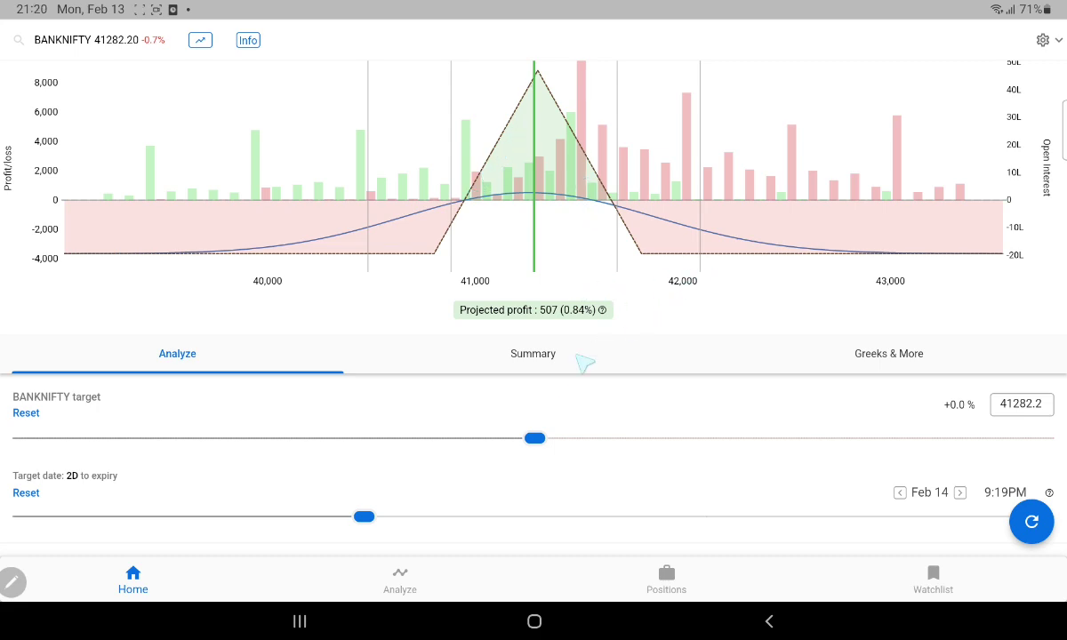
{"action": "left_click", "coordinate": [530, 349]}
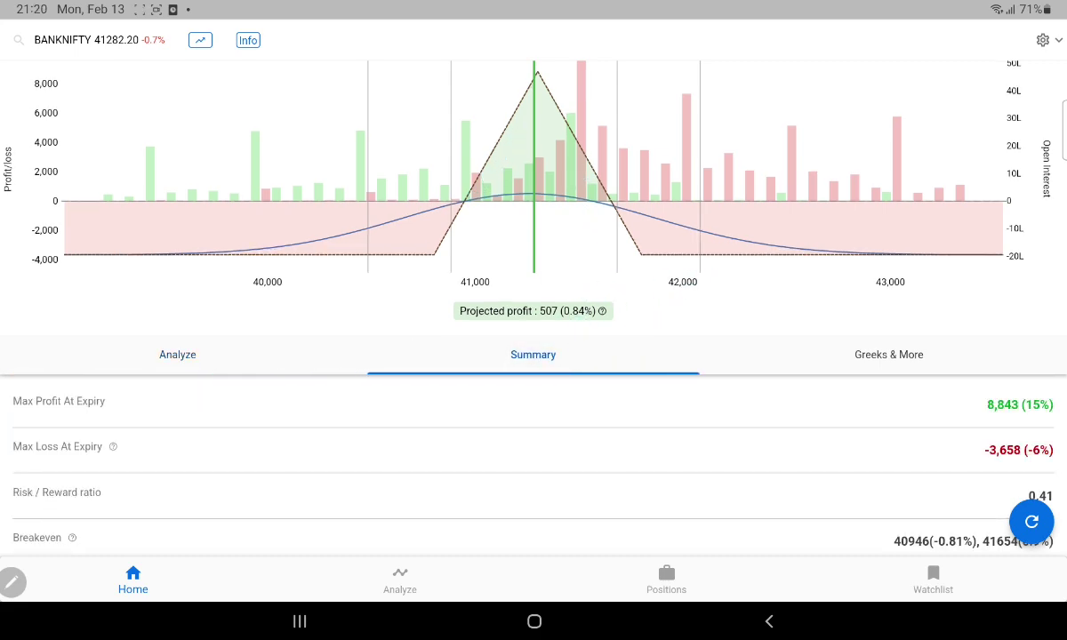
{"action": "scroll", "coordinate": [840, 485], "scroll_direction": "down", "scroll_amount": 2}
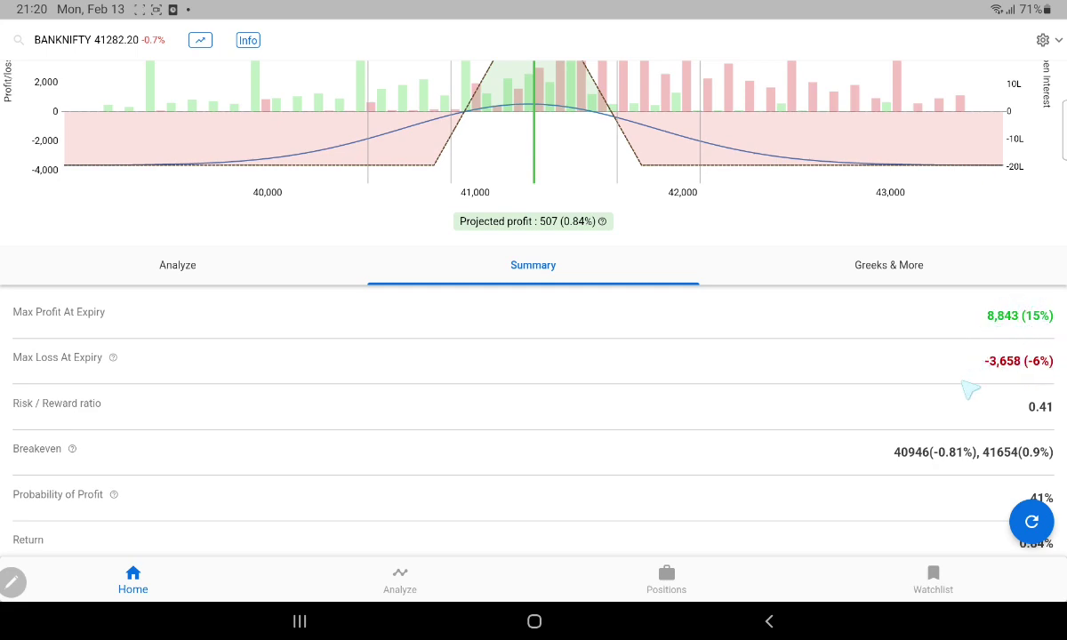
{"action": "scroll", "coordinate": [907, 400], "scroll_direction": "down", "scroll_amount": 1}
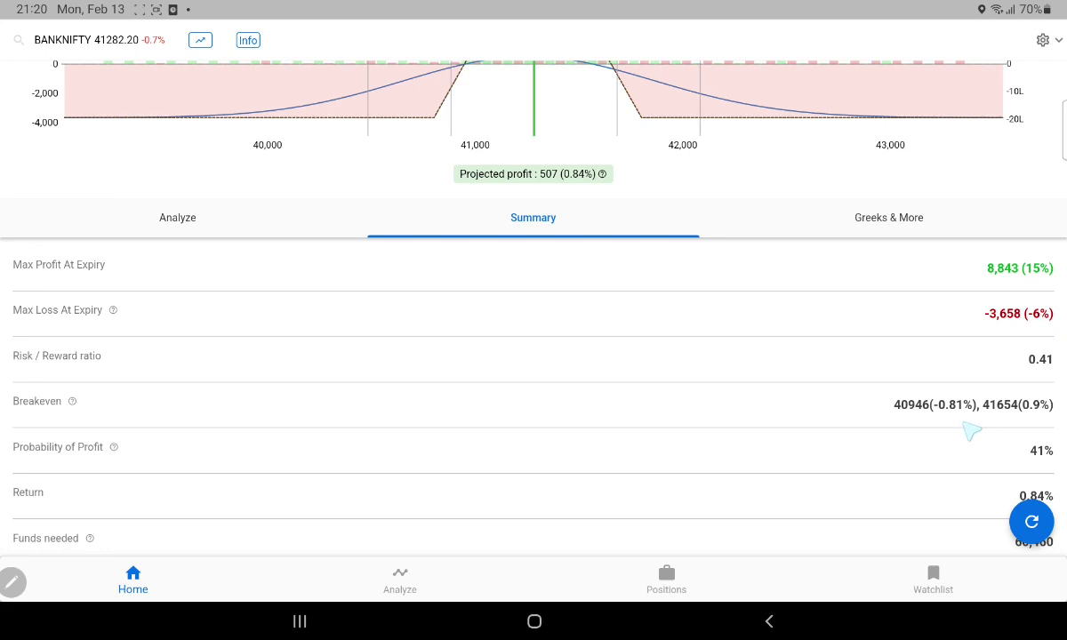
{"action": "scroll", "coordinate": [958, 381], "scroll_direction": "down", "scroll_amount": 1}
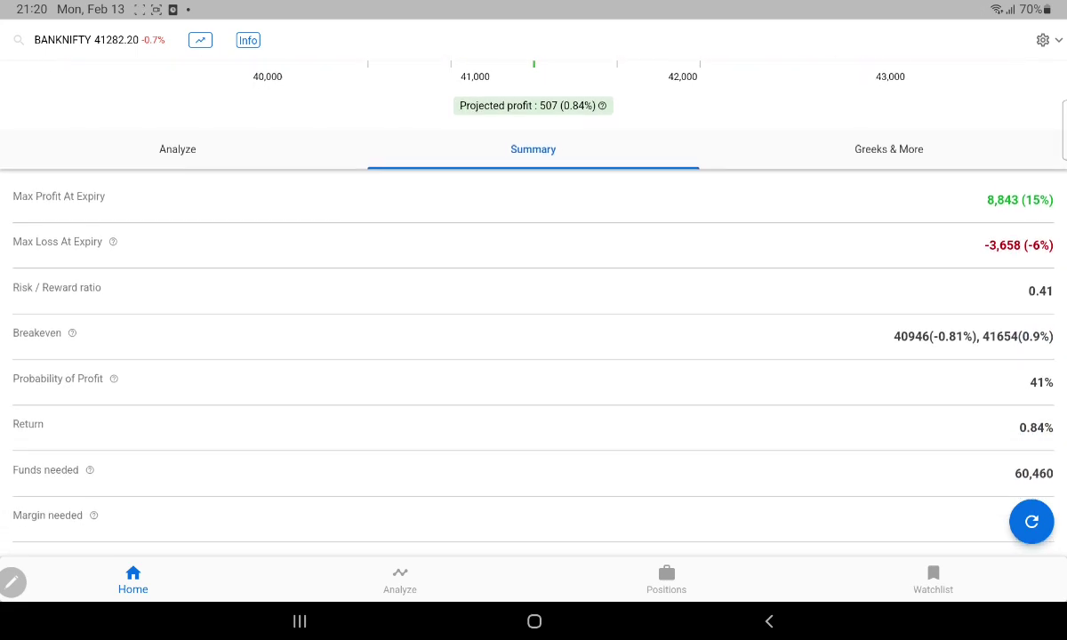
{"action": "scroll", "coordinate": [952, 378], "scroll_direction": "down", "scroll_amount": 1}
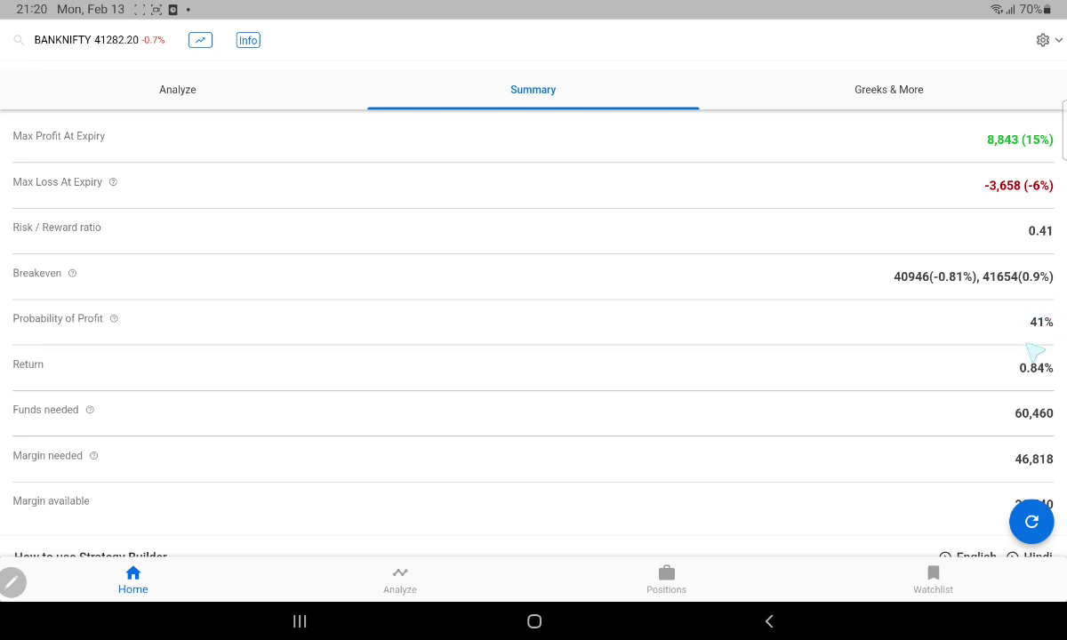
{"action": "scroll", "coordinate": [948, 391], "scroll_direction": "down", "scroll_amount": 1}
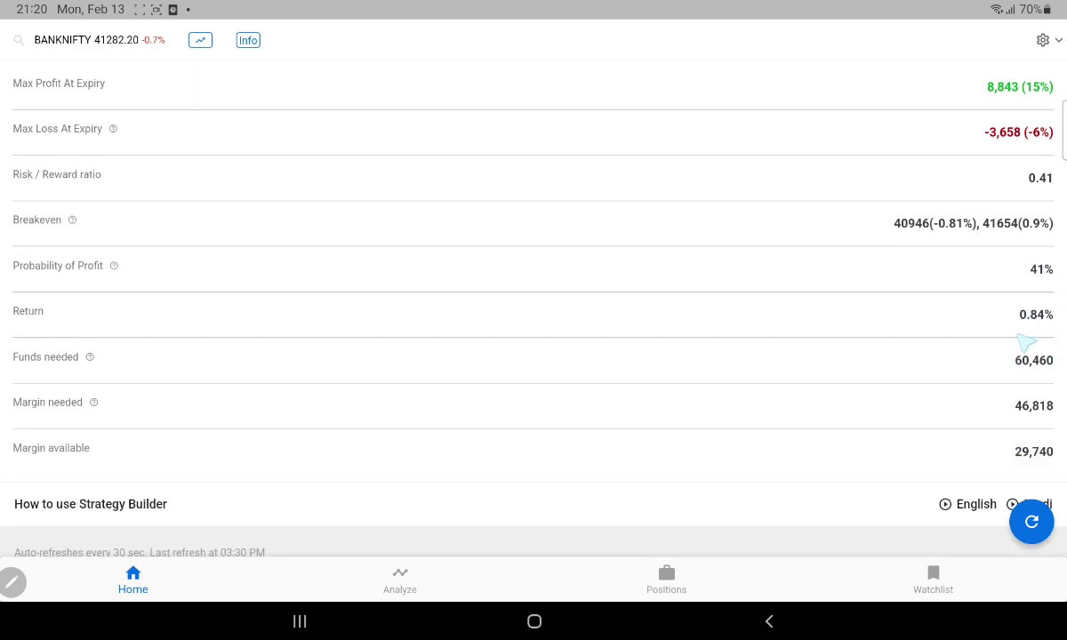
{"action": "scroll", "coordinate": [1010, 373], "scroll_direction": "down", "scroll_amount": 1}
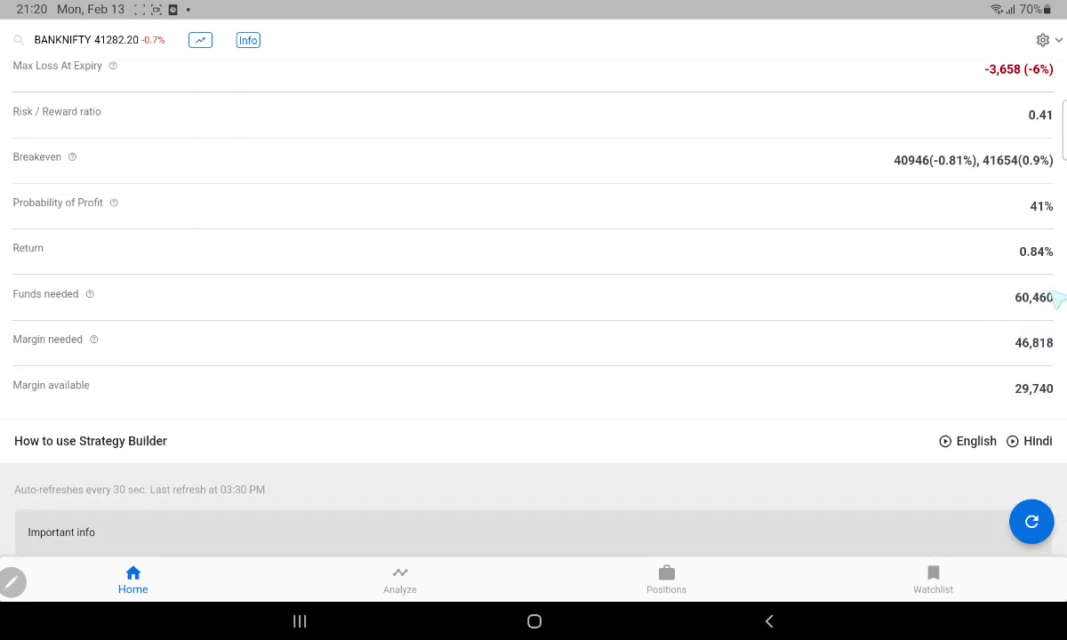
{"action": "scroll", "coordinate": [1029, 302], "scroll_direction": "up", "scroll_amount": 1}
{"action": "scroll", "coordinate": [1014, 312], "scroll_direction": "up", "scroll_amount": 3}
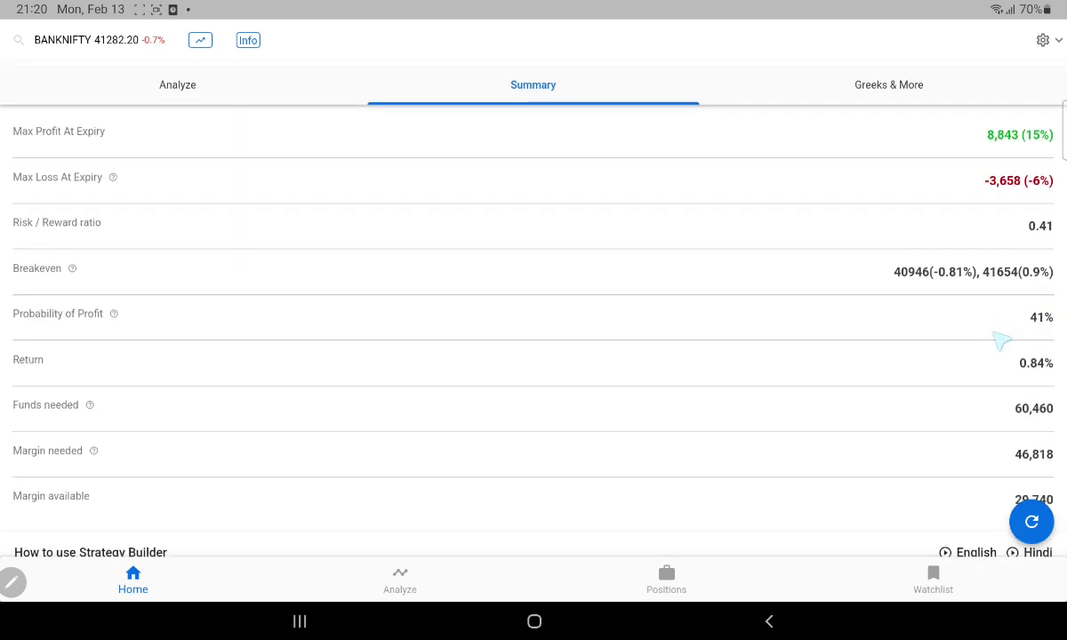
{"action": "scroll", "coordinate": [983, 302], "scroll_direction": "down", "scroll_amount": 3}
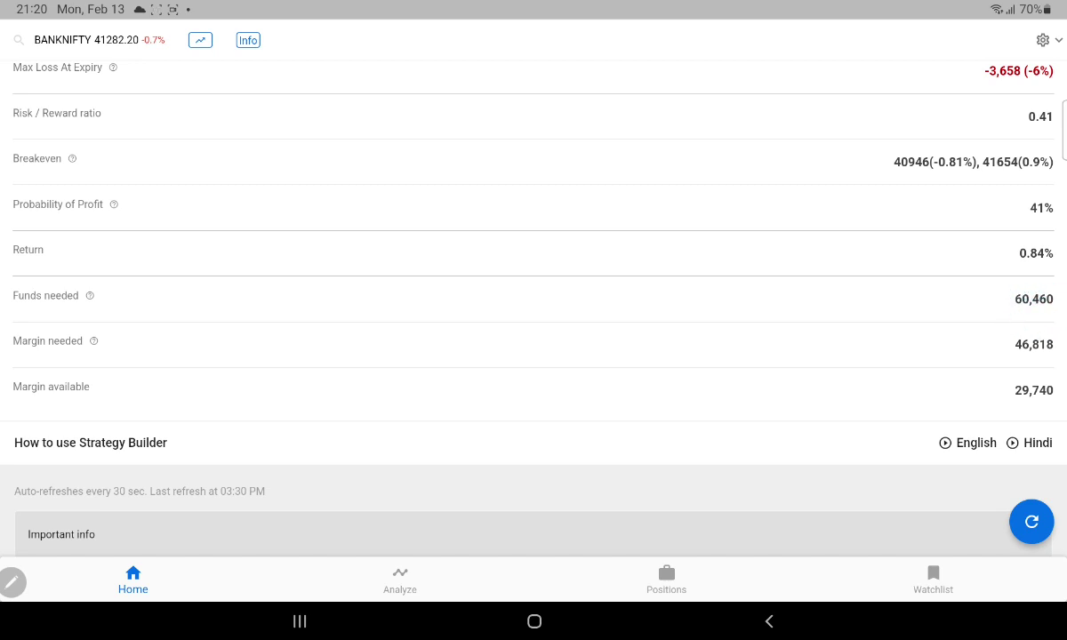
Return to the PowerPoint slideshow and tick max profit and max loss in red ink.
{"action": "left_click", "coordinate": [303, 622]}
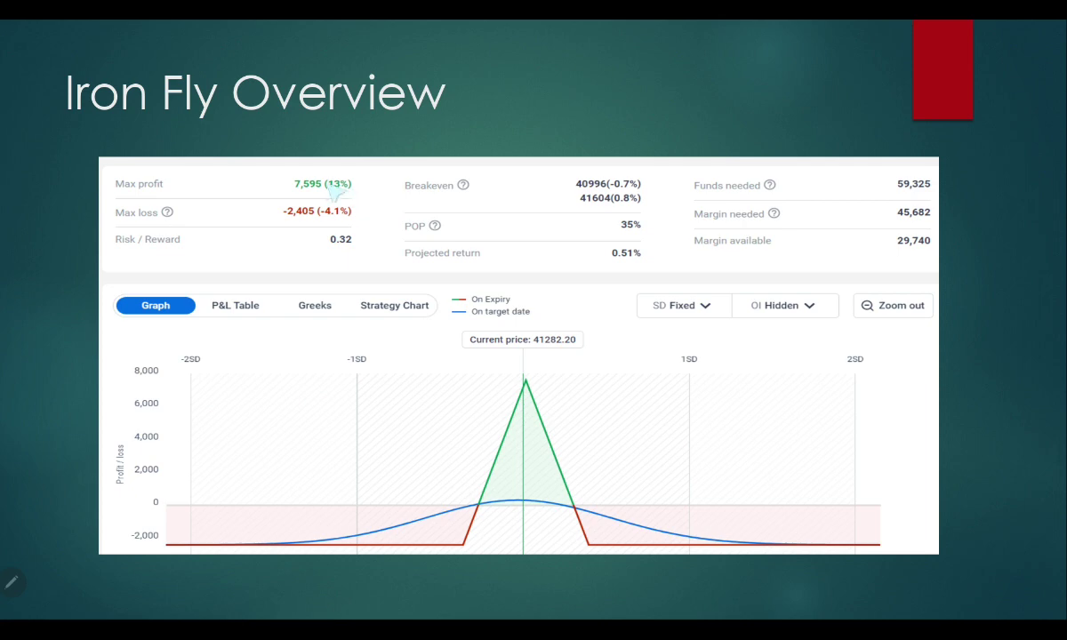
{"action": "key", "text": "ctrl+p"}
{"action": "mouse_move", "coordinate": [359, 181]}
{"action": "left_mouse_down"}
{"action": "mouse_move", "coordinate": [372, 188]}
{"action": "mouse_move", "coordinate": [400, 159]}
{"action": "left_mouse_up"}
{"action": "left_click_drag", "start_coordinate": [362, 206], "coordinate": [388, 194]}
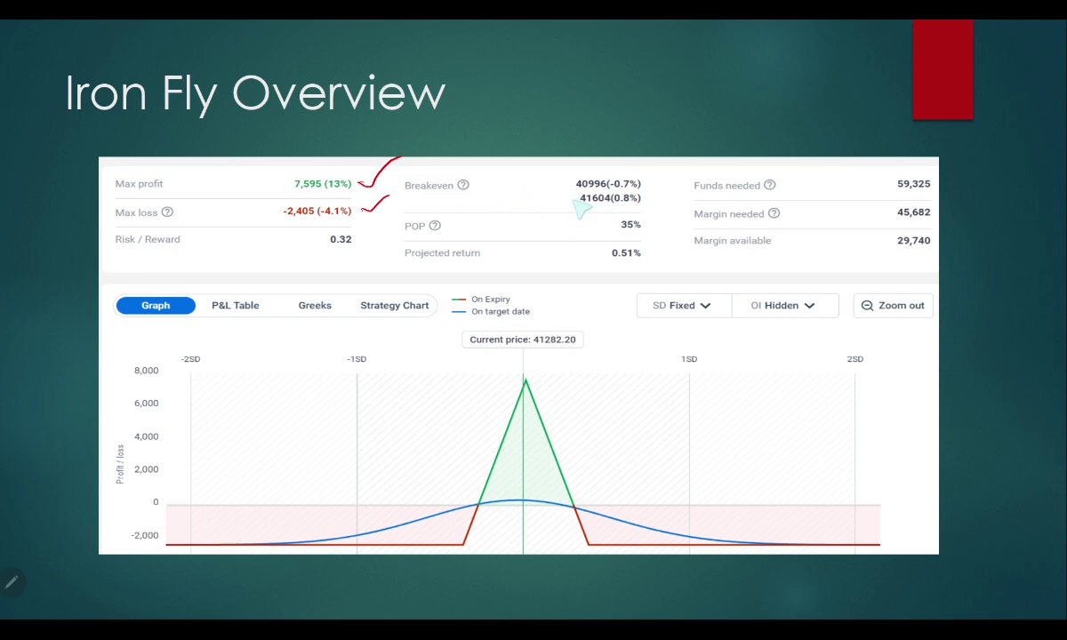
Circle the breakevens, the 59,325 funds needed and the 35% POP.
{"action": "mouse_move", "coordinate": [654, 203]}
{"action": "left_mouse_down"}
{"action": "mouse_move", "coordinate": [550, 182]}
{"action": "mouse_move", "coordinate": [660, 191]}
{"action": "left_mouse_up"}
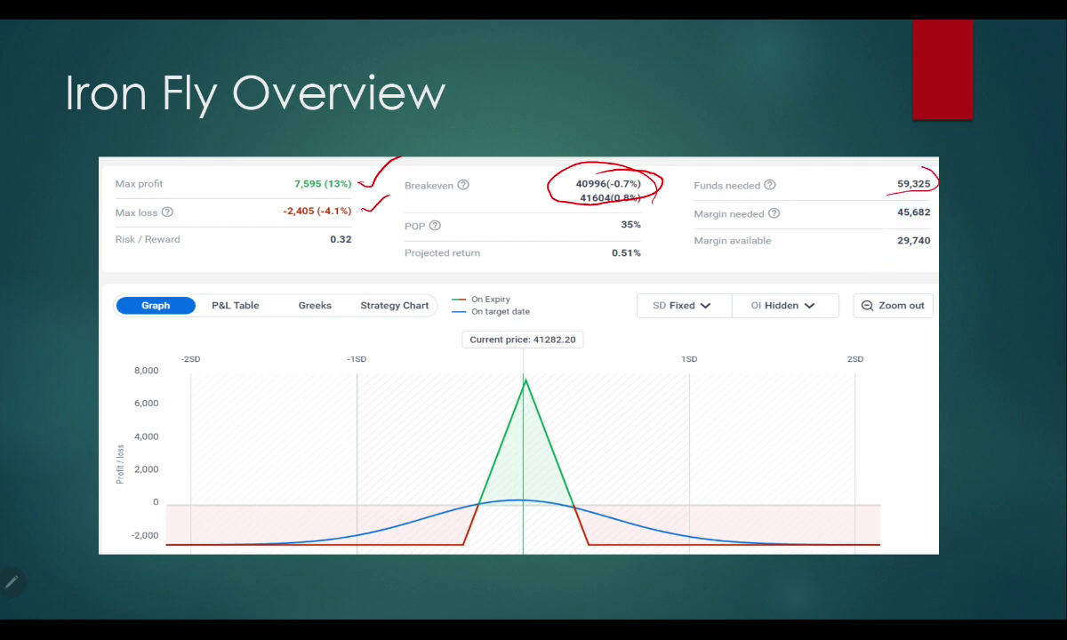
{"action": "left_click_drag", "start_coordinate": [938, 180], "coordinate": [938, 189]}
{"action": "left_click_drag", "start_coordinate": [649, 214], "coordinate": [658, 227]}
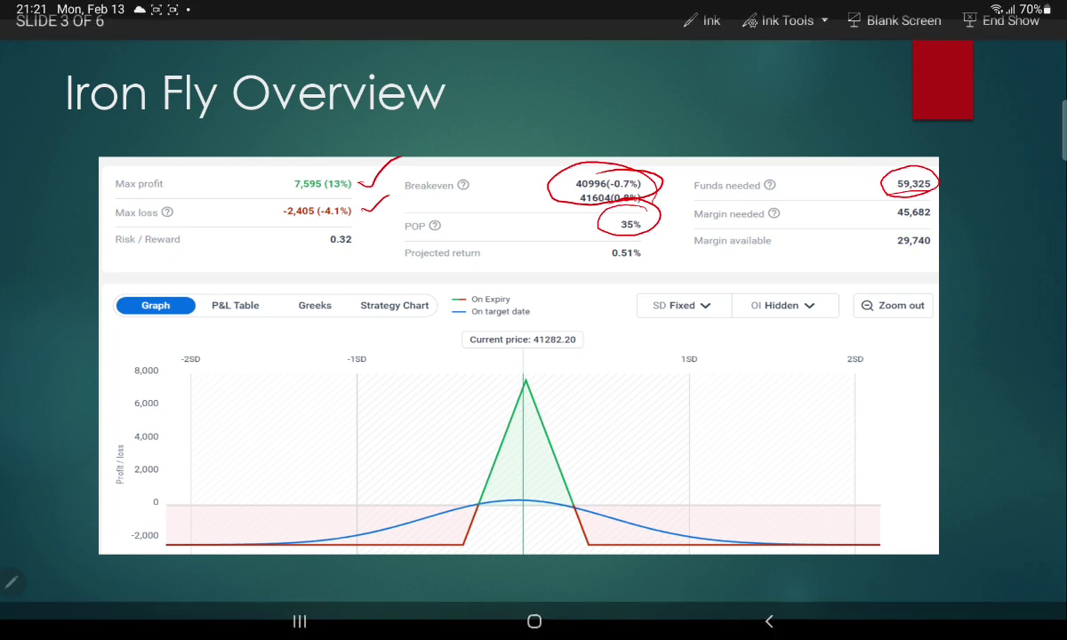
{"action": "left_click", "coordinate": [299, 621]}
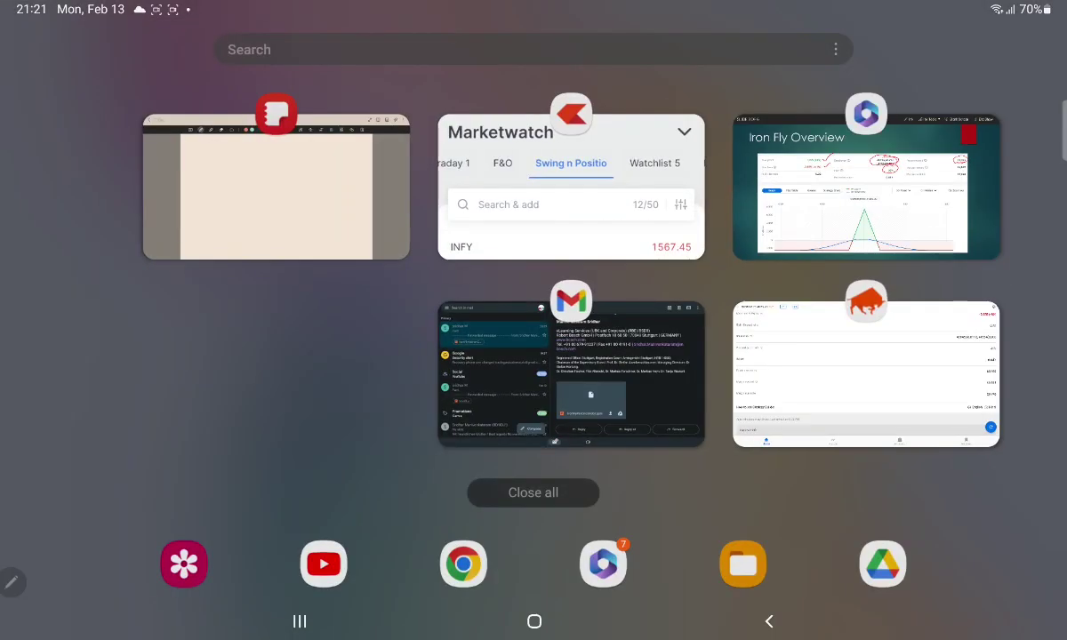
In Sensibull, replace the bought 41800 call with a bought 42100 call.
{"action": "left_click", "coordinate": [865, 373]}
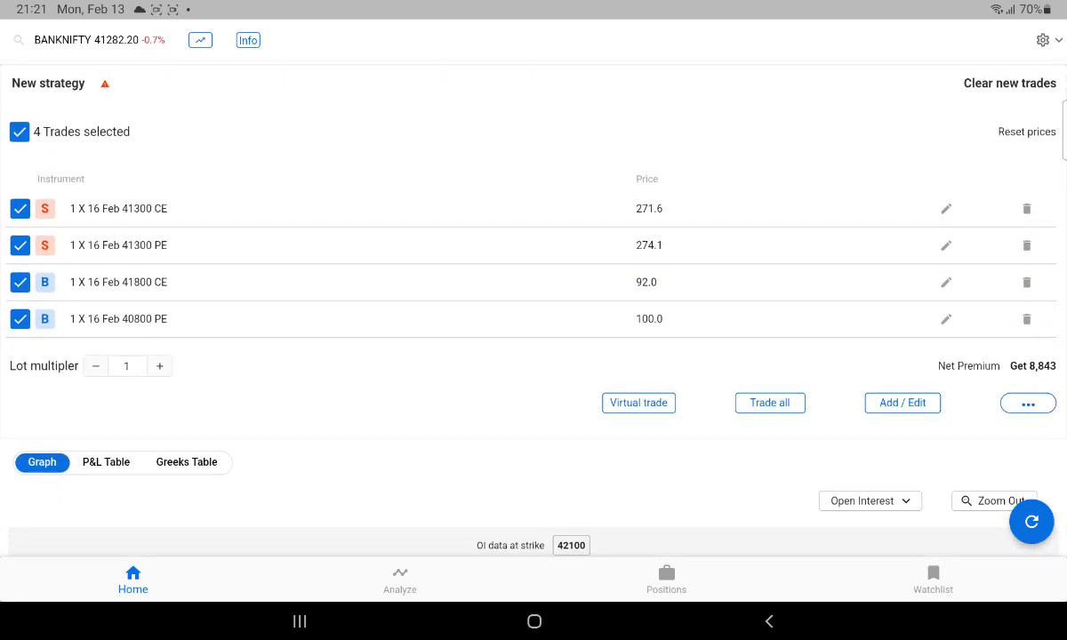
{"action": "left_click", "coordinate": [901, 405]}
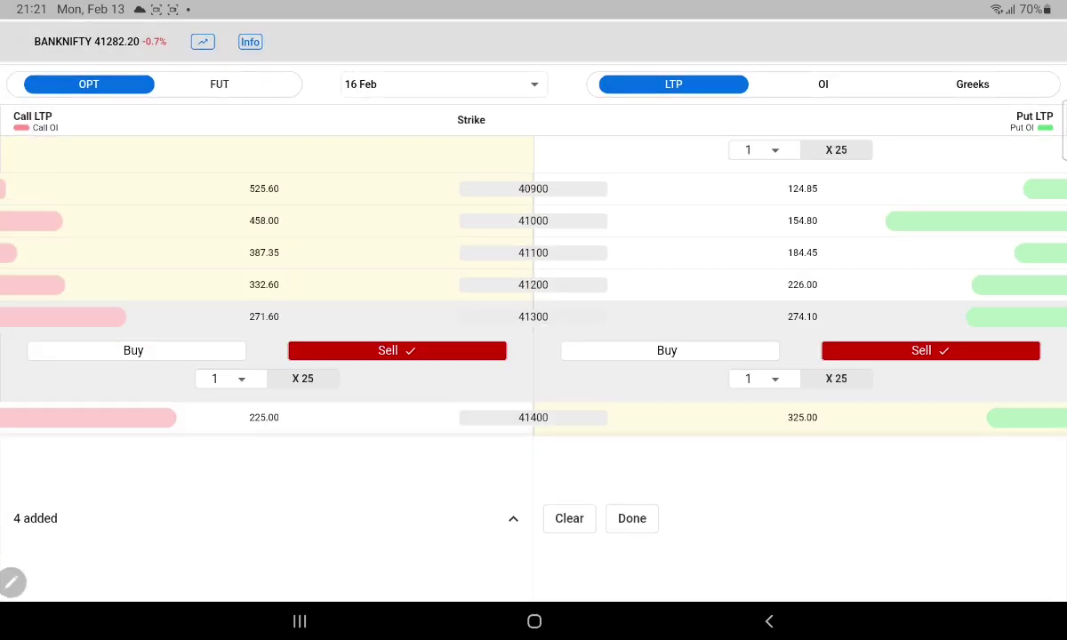
{"action": "left_click", "coordinate": [184, 411]}
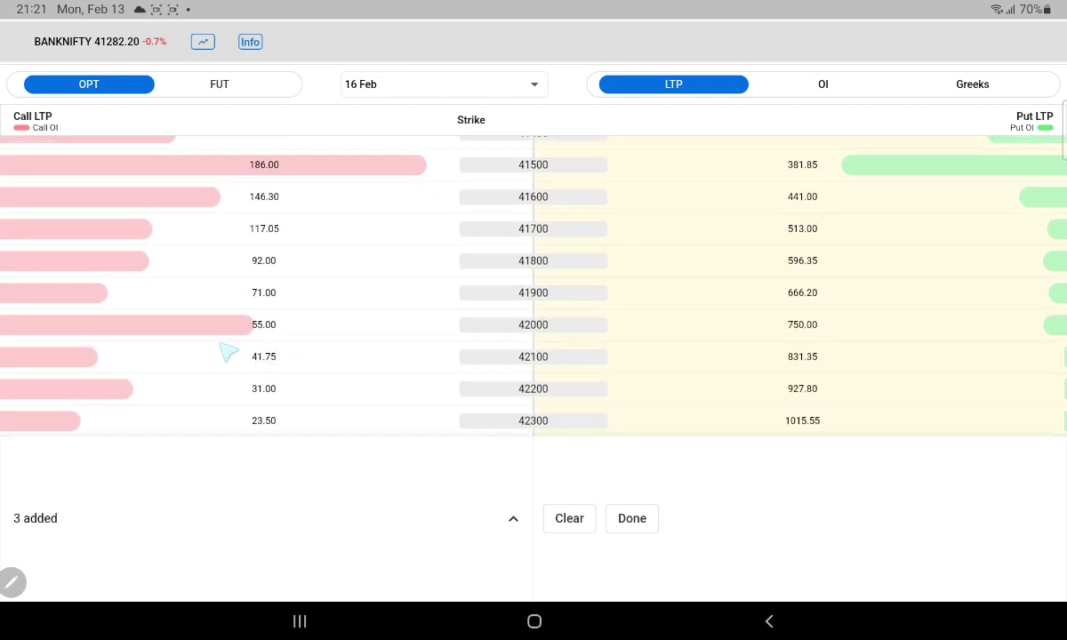
{"action": "left_click", "coordinate": [214, 361]}
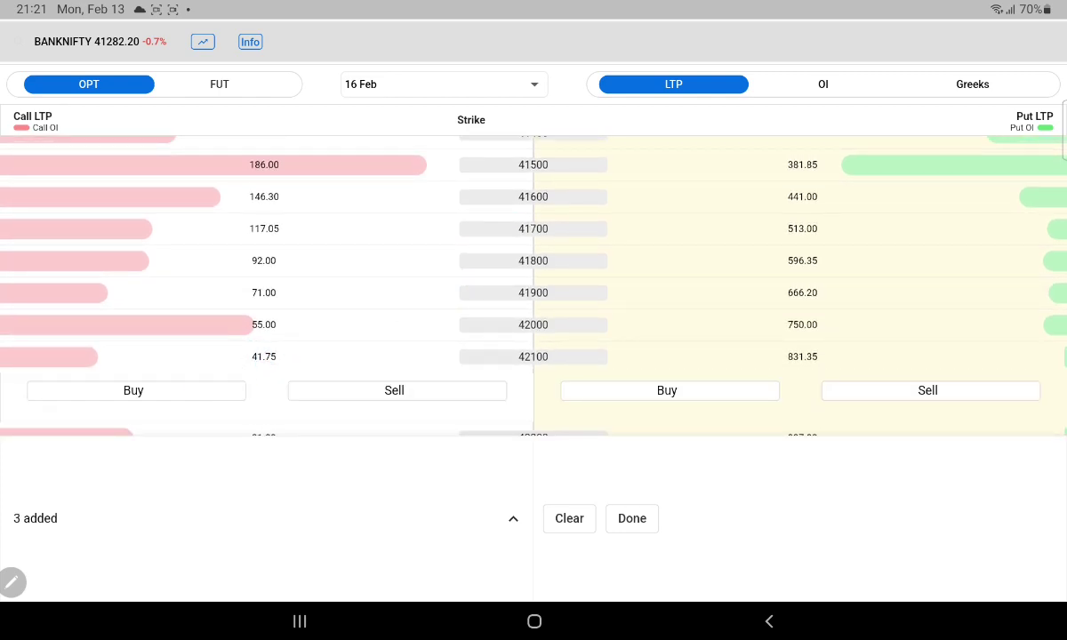
{"action": "left_click", "coordinate": [189, 392]}
Replace the bought 40800 put with a bought 40500 put and apply the edited legs.
{"action": "scroll", "coordinate": [752, 329], "scroll_direction": "up", "scroll_amount": 5}
{"action": "scroll", "coordinate": [751, 329], "scroll_direction": "up", "scroll_amount": 2}
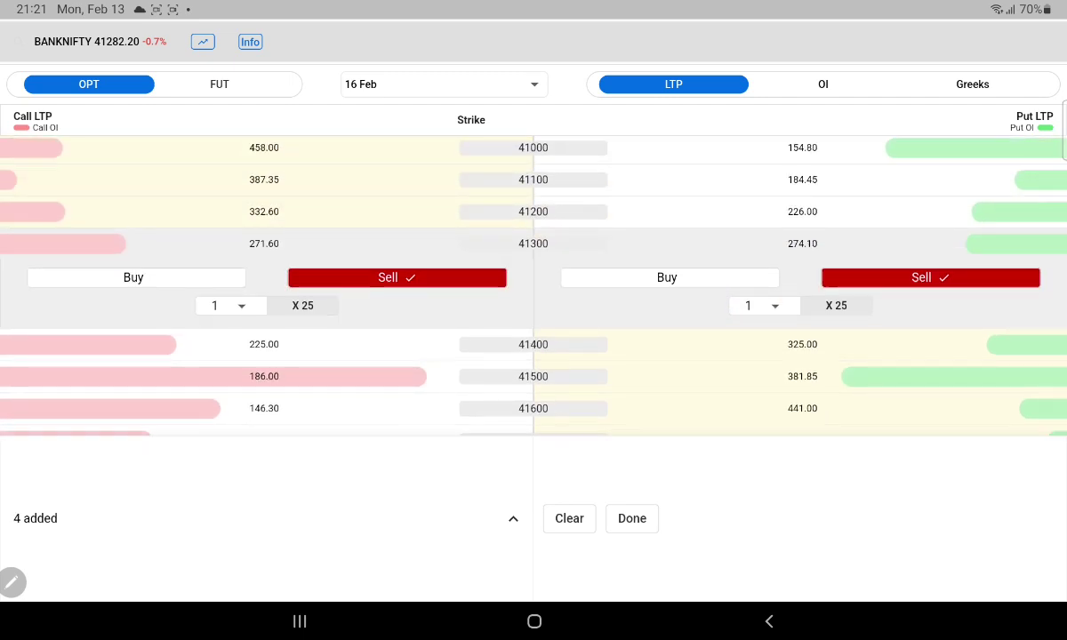
{"action": "scroll", "coordinate": [752, 329], "scroll_direction": "up", "scroll_amount": 3}
{"action": "left_click", "coordinate": [723, 228]}
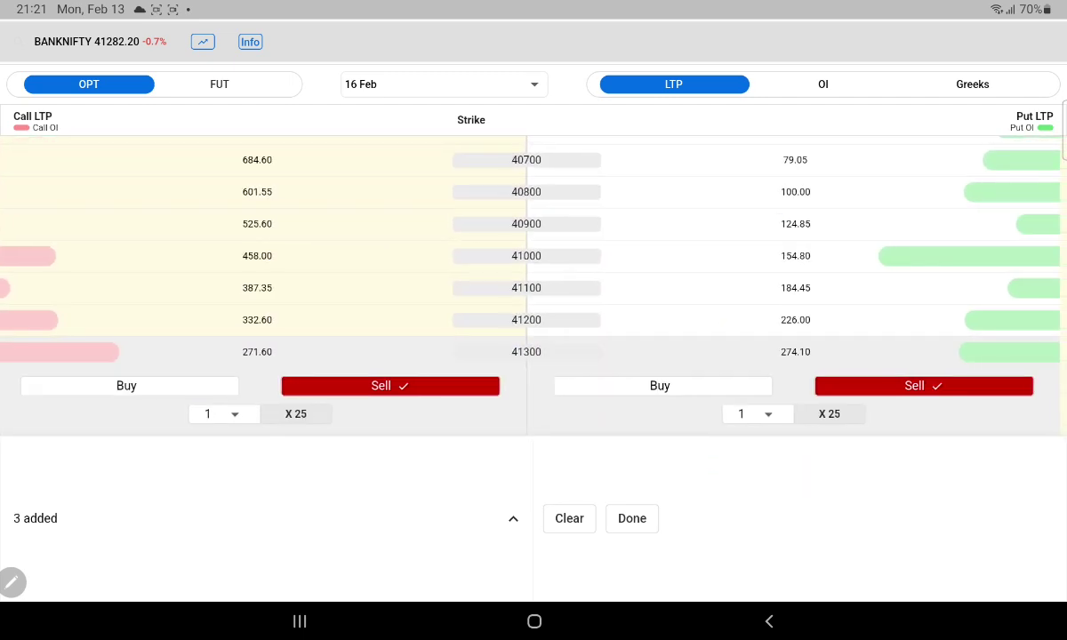
{"action": "scroll", "coordinate": [534, 285], "scroll_direction": "up", "scroll_amount": 3}
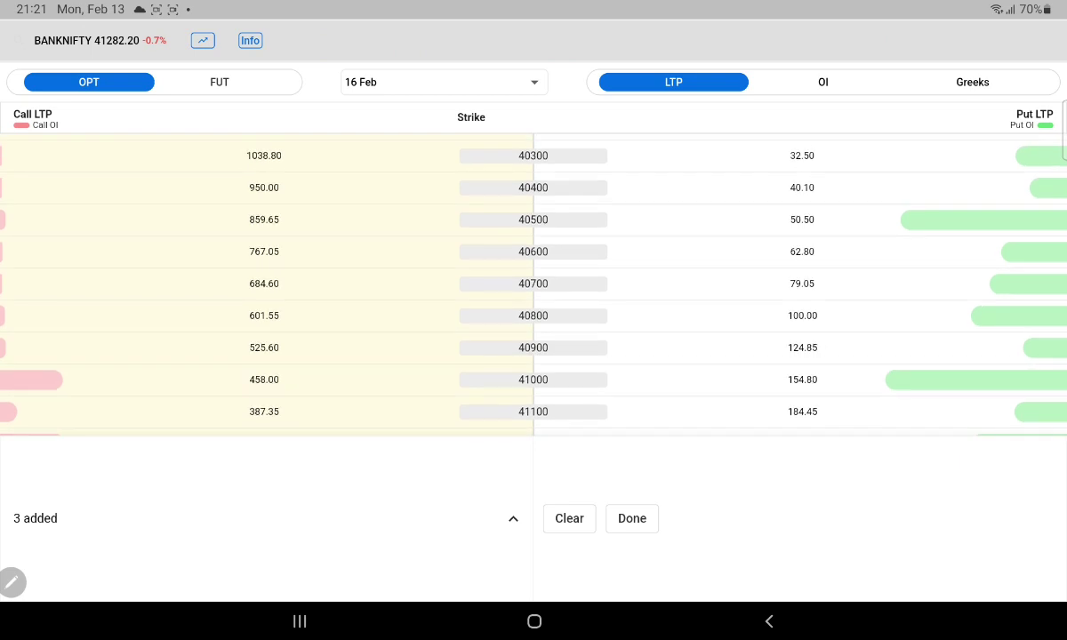
{"action": "left_click", "coordinate": [800, 224]}
{"action": "left_click", "coordinate": [758, 254]}
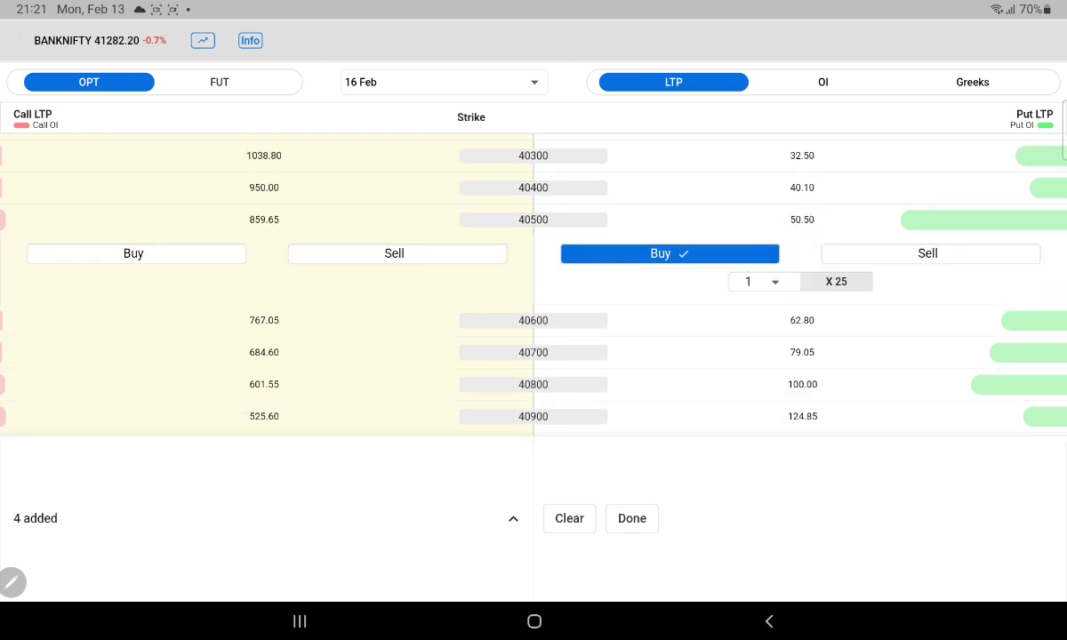
{"action": "left_click", "coordinate": [632, 518]}
{"action": "scroll", "coordinate": [749, 298], "scroll_direction": "down", "scroll_amount": 3}
{"action": "scroll", "coordinate": [750, 298], "scroll_direction": "down", "scroll_amount": 5}
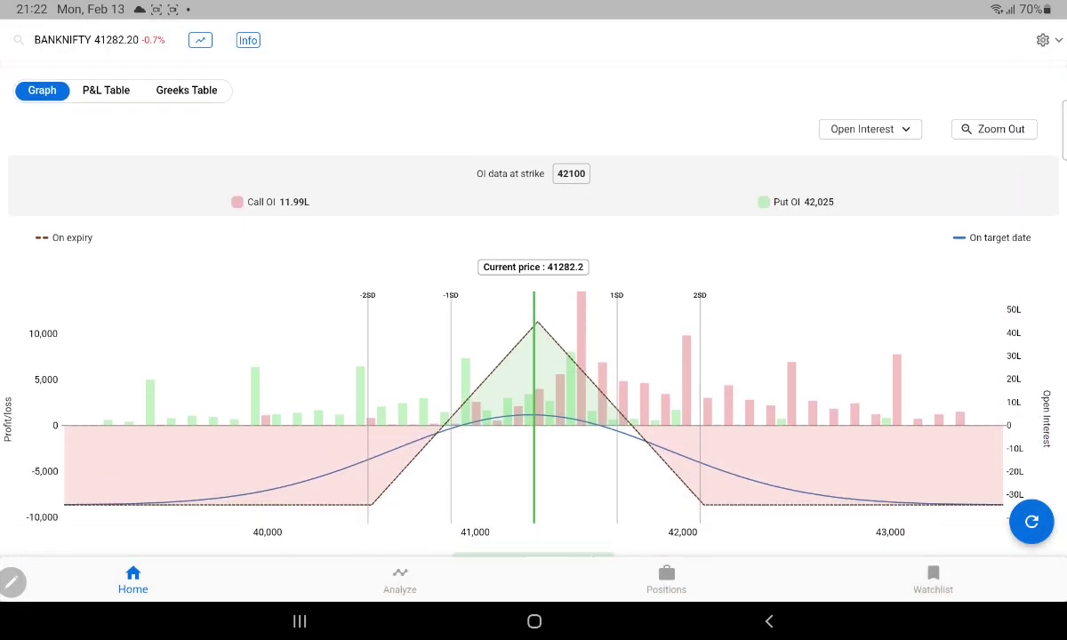
{"action": "scroll", "coordinate": [750, 298], "scroll_direction": "down", "scroll_amount": 1}
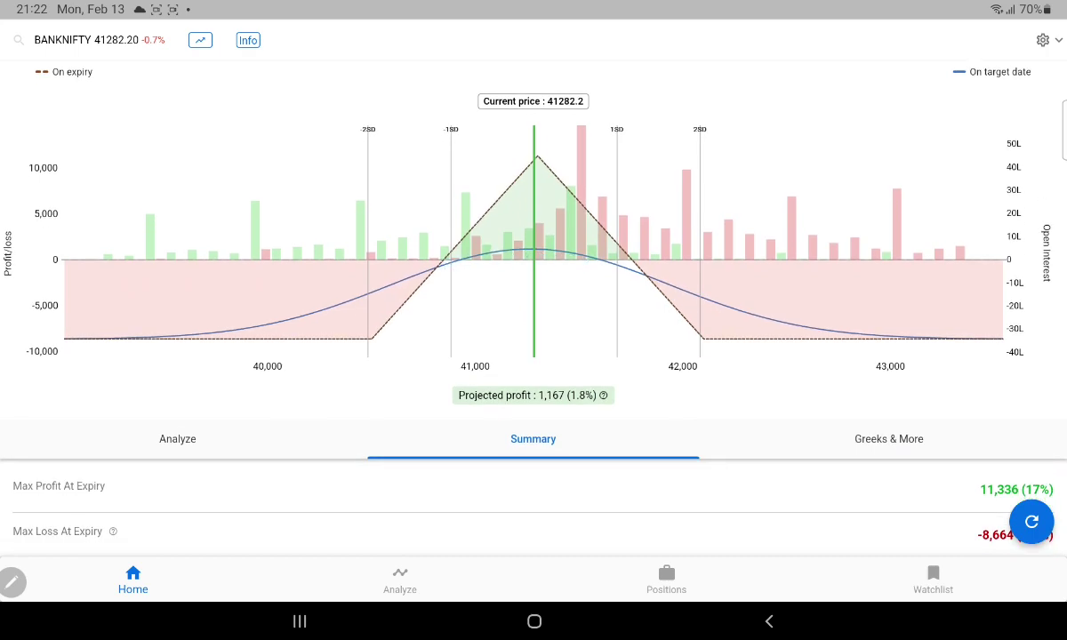
{"action": "scroll", "coordinate": [772, 422], "scroll_direction": "down", "scroll_amount": 2}
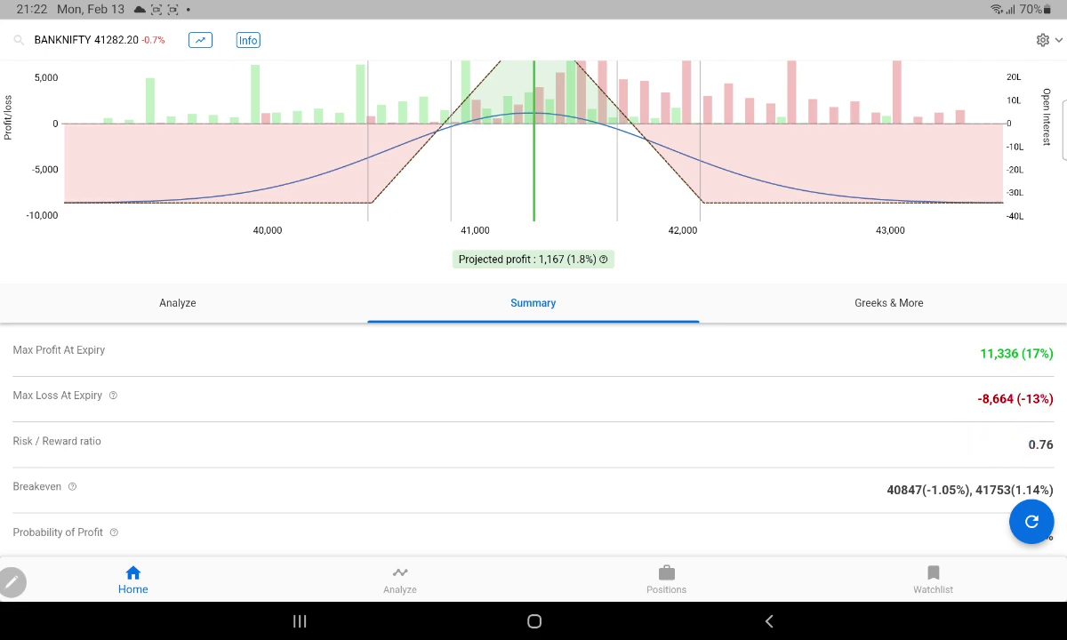
{"action": "scroll", "coordinate": [945, 397], "scroll_direction": "down", "scroll_amount": 1}
{"action": "scroll", "coordinate": [964, 450], "scroll_direction": "down", "scroll_amount": 1}
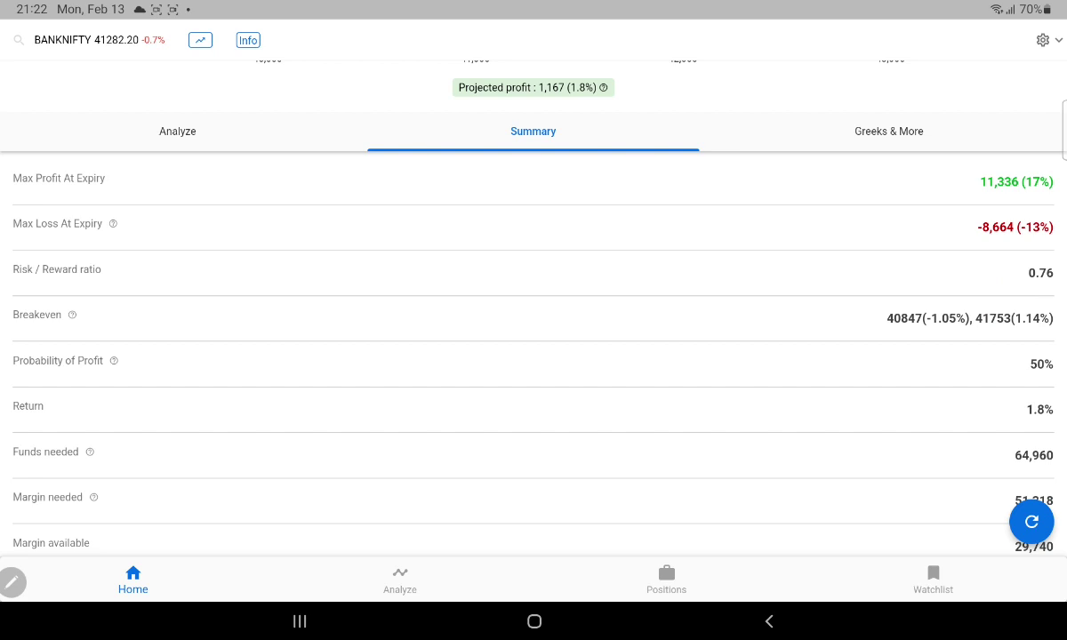
{"action": "scroll", "coordinate": [929, 160], "scroll_direction": "down", "scroll_amount": 1}
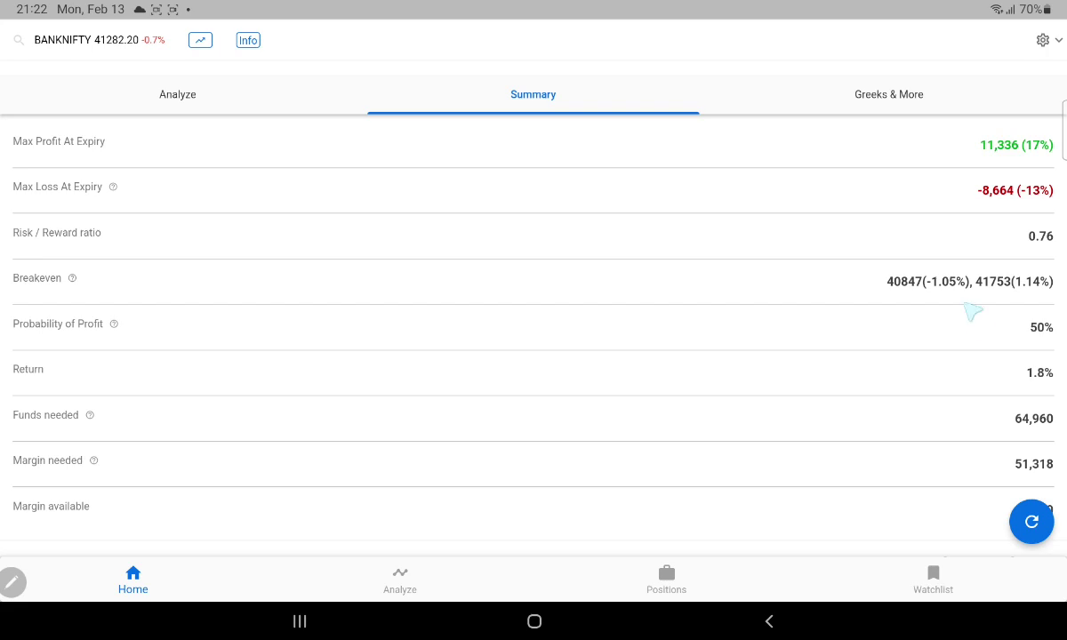
{"action": "scroll", "coordinate": [889, 221], "scroll_direction": "up", "scroll_amount": 2}
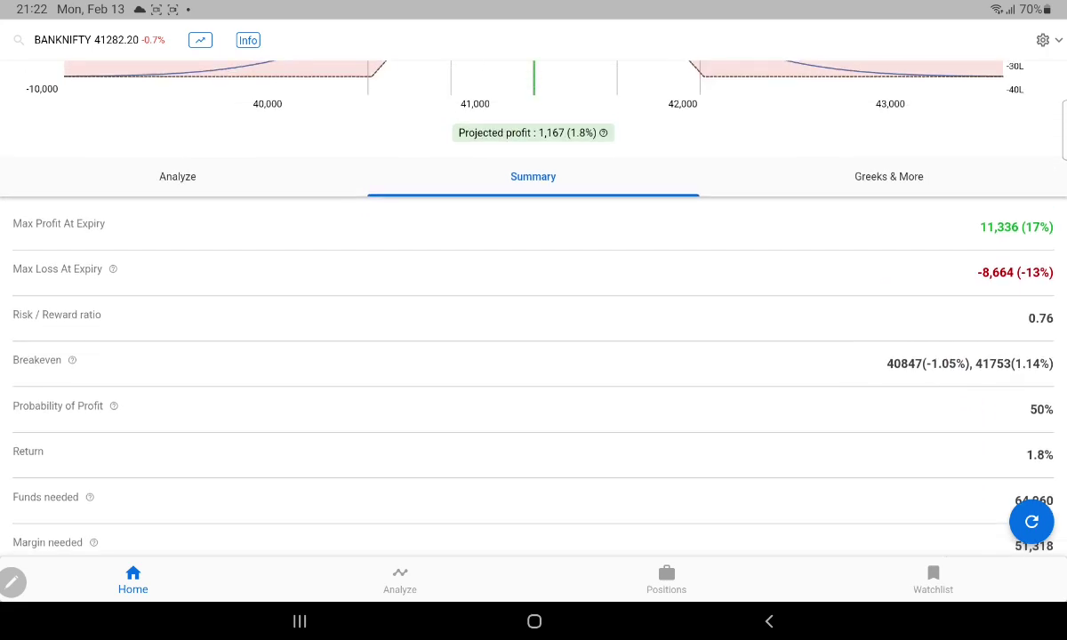
{"action": "scroll", "coordinate": [849, 355], "scroll_direction": "up", "scroll_amount": 4}
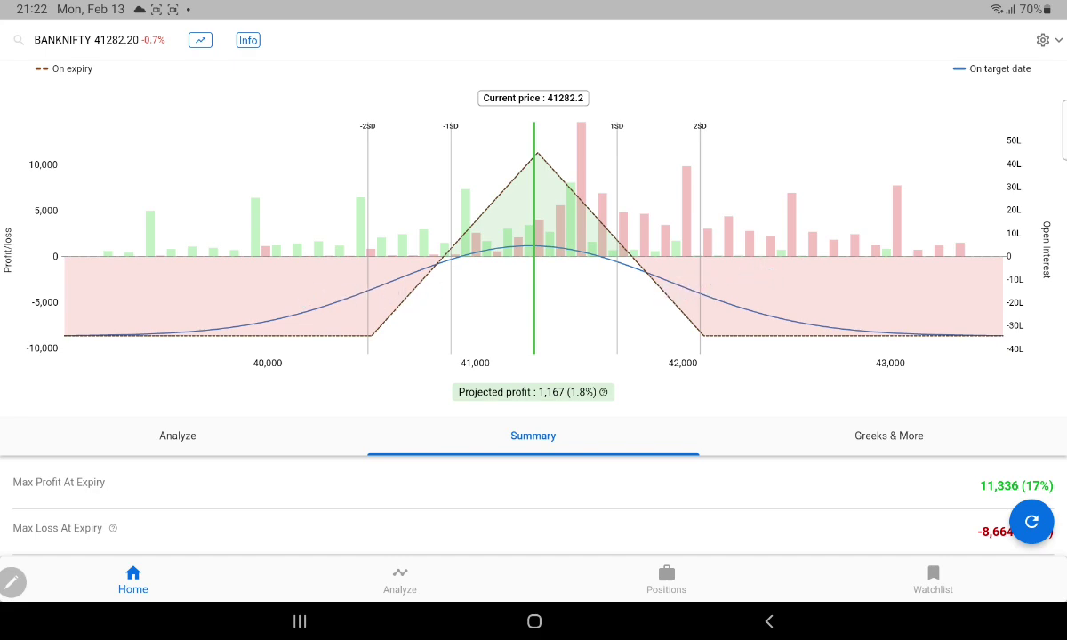
{"action": "scroll", "coordinate": [829, 389], "scroll_direction": "down", "scroll_amount": 5}
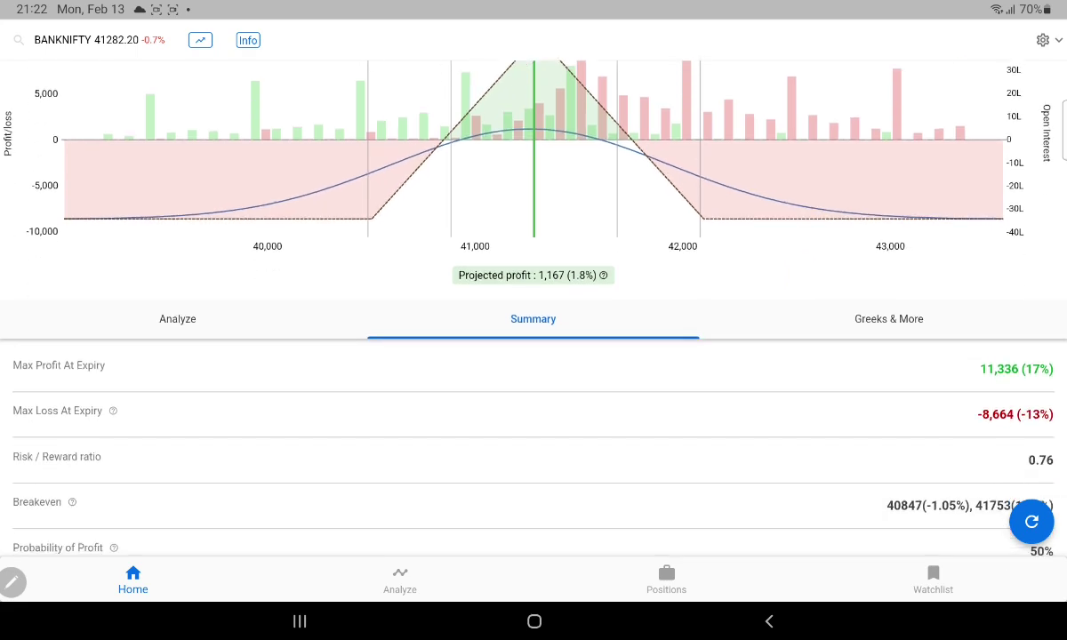
{"action": "scroll", "coordinate": [829, 390], "scroll_direction": "down", "scroll_amount": 3}
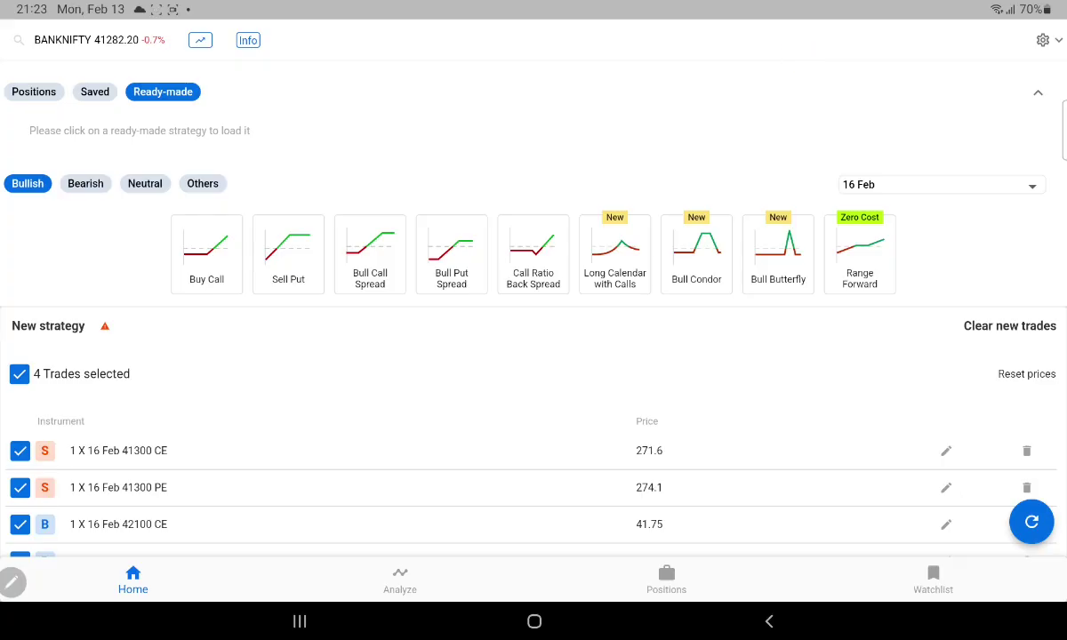
Clear all trades, start a new custom strategy, and expand the 40500 strike row.
{"action": "left_click", "coordinate": [958, 324]}
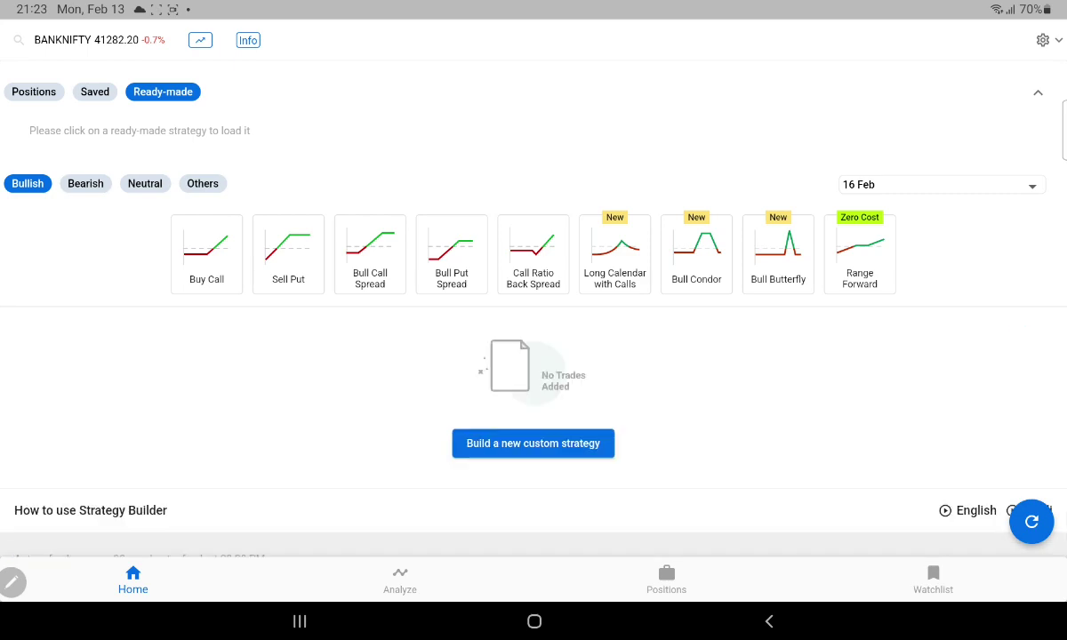
{"action": "left_click", "coordinate": [529, 438]}
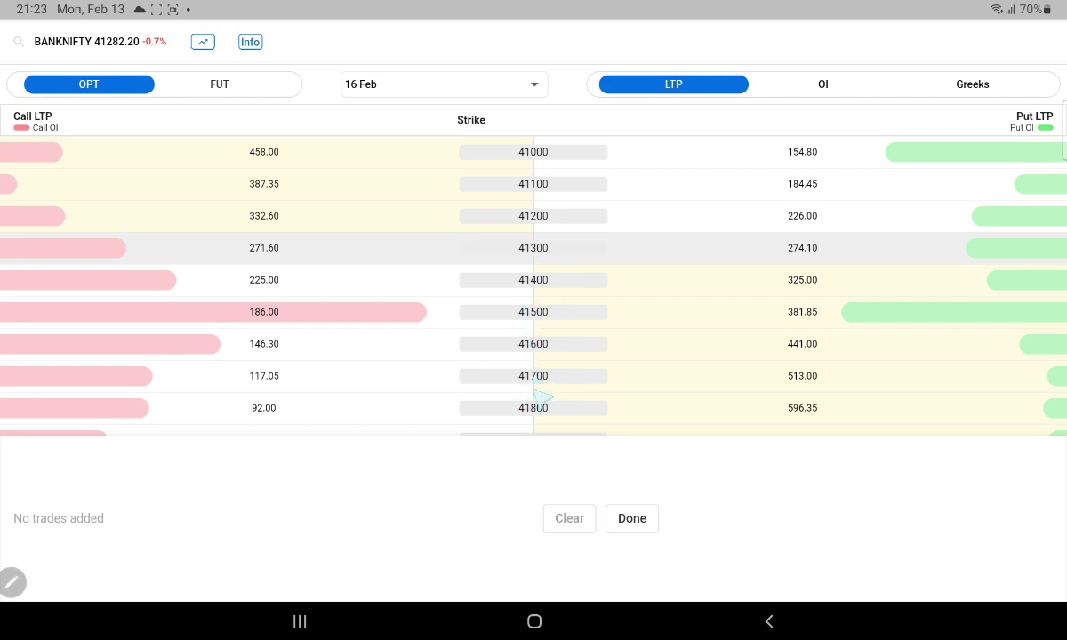
{"action": "scroll", "coordinate": [591, 254], "scroll_direction": "up", "scroll_amount": 3}
{"action": "scroll", "coordinate": [542, 256], "scroll_direction": "up", "scroll_amount": 2}
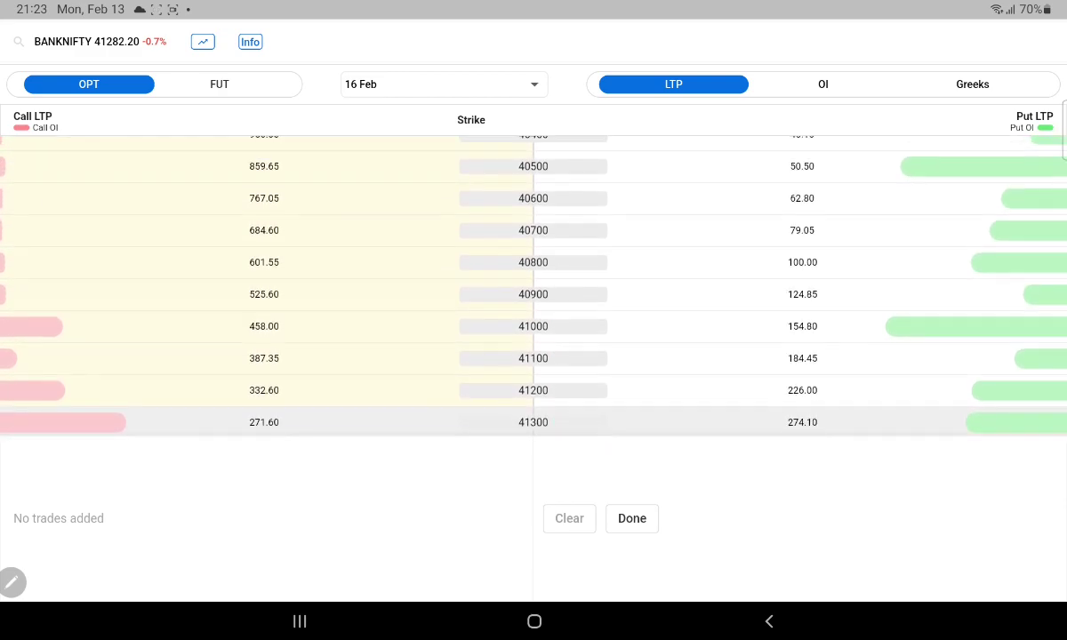
{"action": "scroll", "coordinate": [571, 403], "scroll_direction": "up", "scroll_amount": 2}
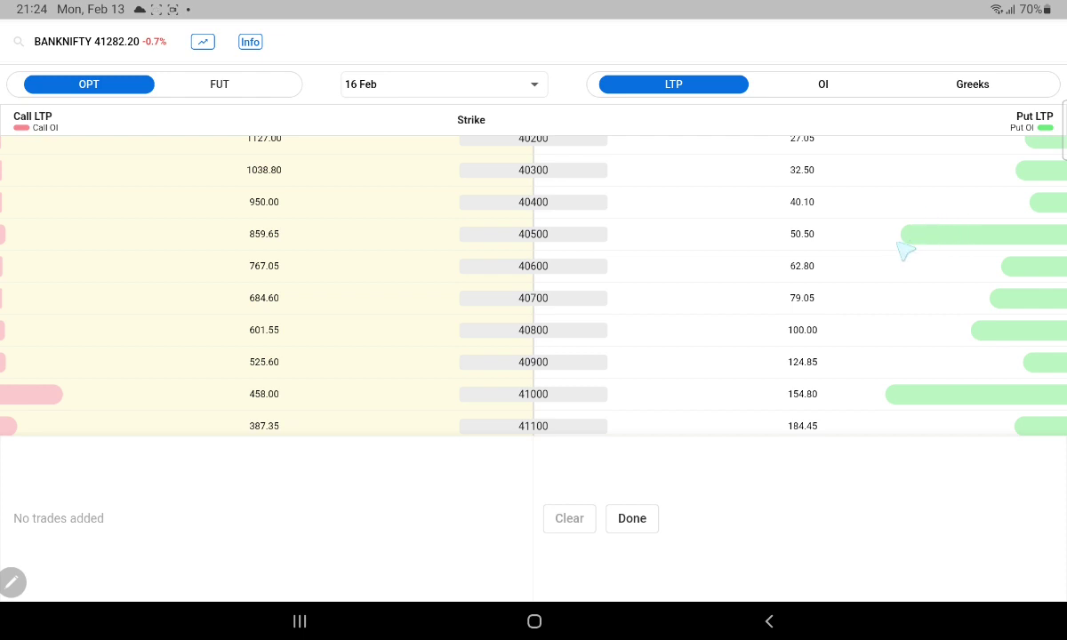
{"action": "left_click_drag", "start_coordinate": [858, 323], "coordinate": [858, 284]}
{"action": "left_click_drag", "start_coordinate": [917, 339], "coordinate": [917, 298]}
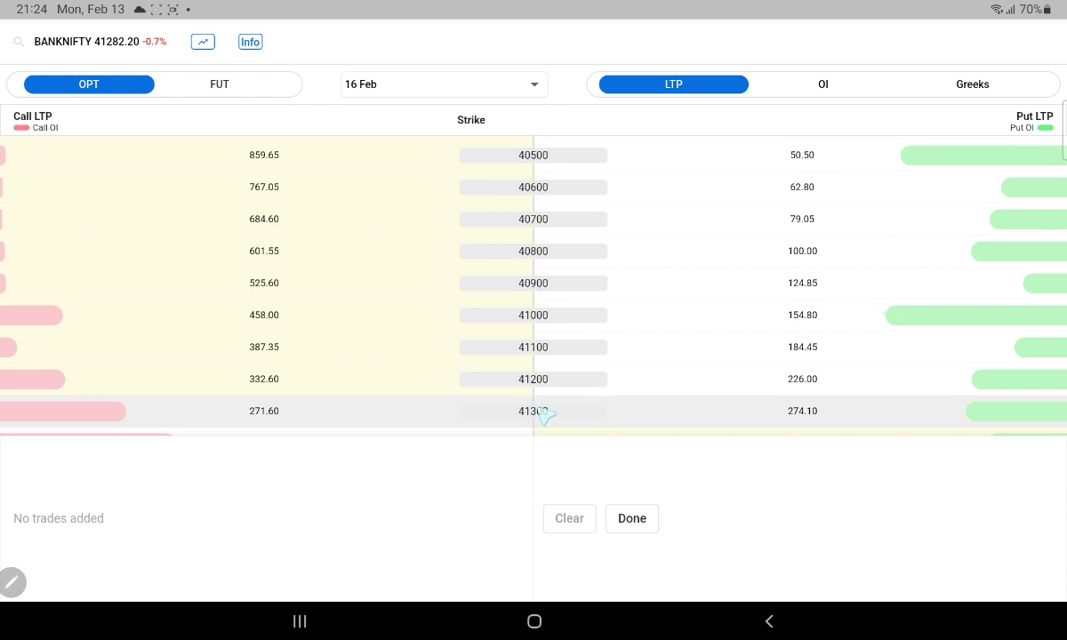
{"action": "left_click_drag", "start_coordinate": [757, 270], "coordinate": [758, 348]}
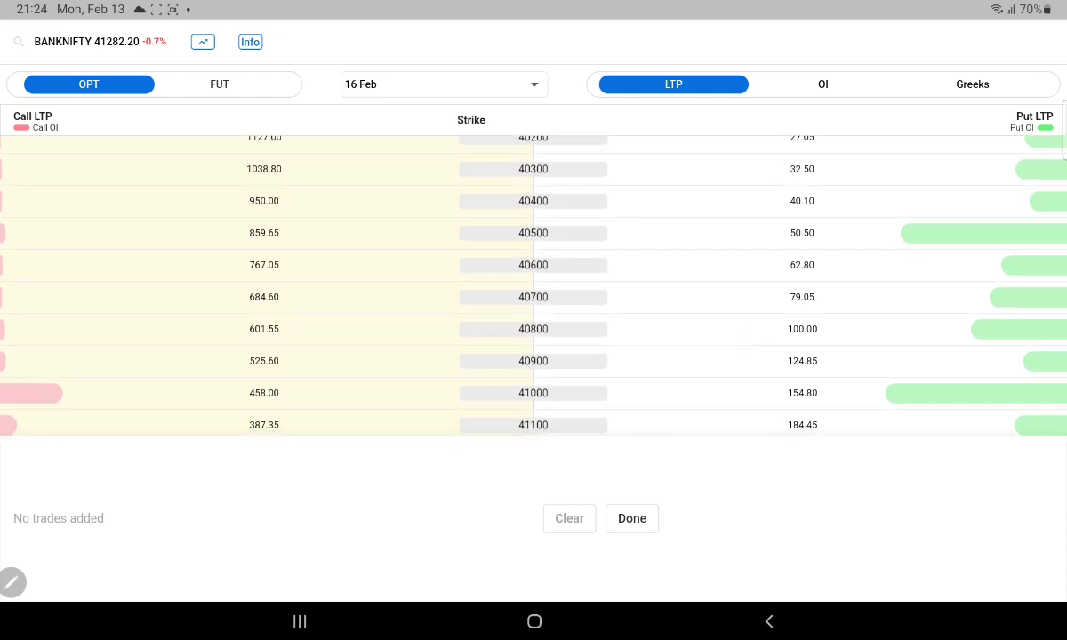
{"action": "left_click", "coordinate": [889, 236]}
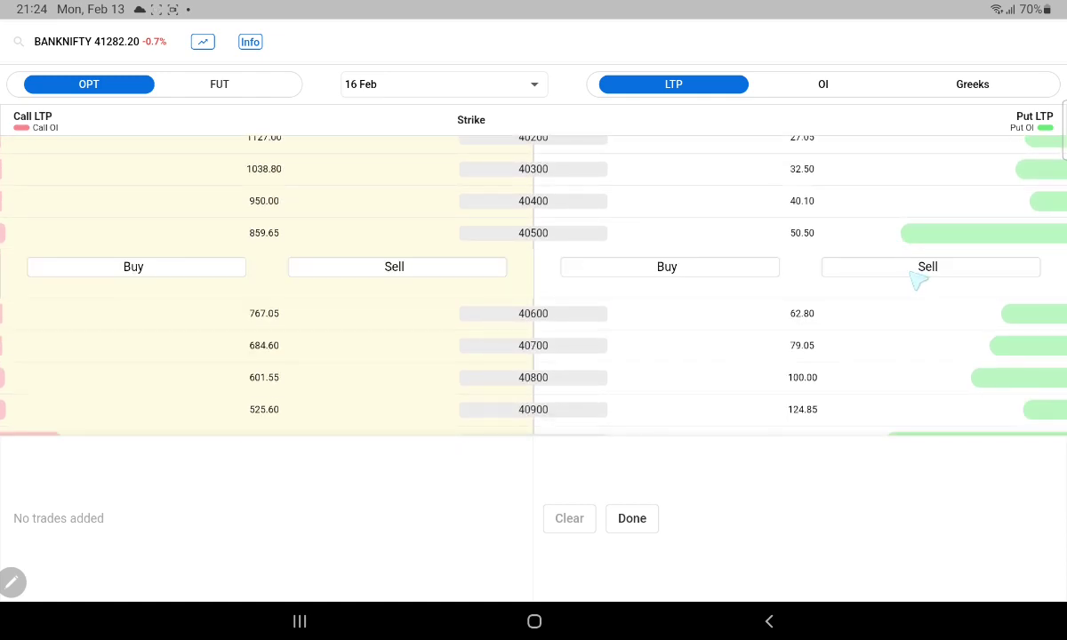
Sell one lot of the 40500 put.
{"action": "left_click", "coordinate": [914, 270]}
{"action": "left_click_drag", "start_coordinate": [794, 376], "coordinate": [839, 218]}
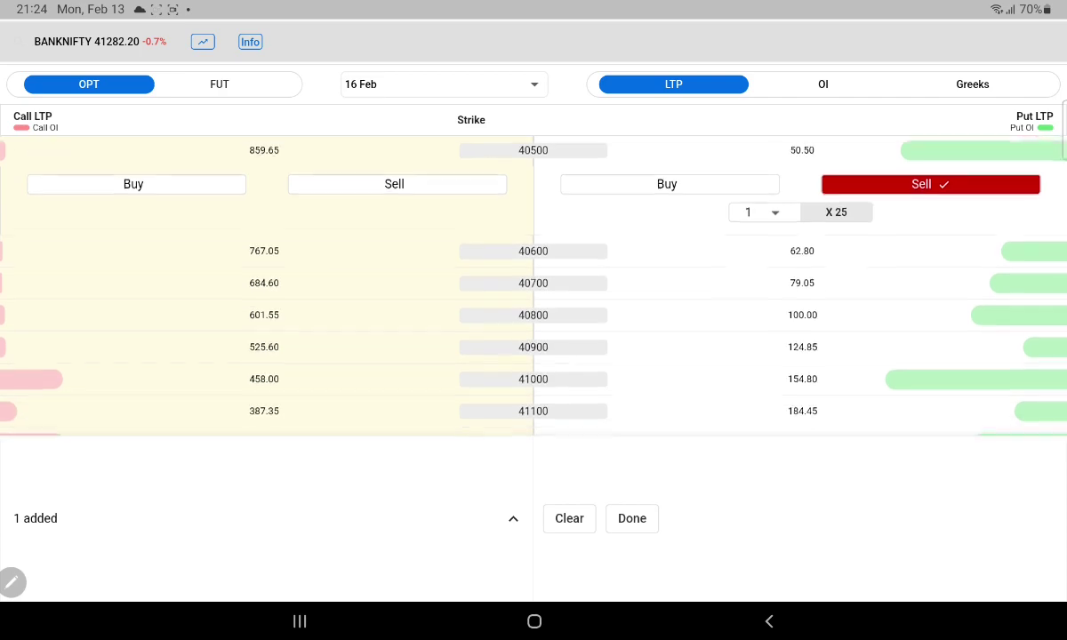
{"action": "scroll", "coordinate": [723, 277], "scroll_direction": "down", "scroll_amount": 3}
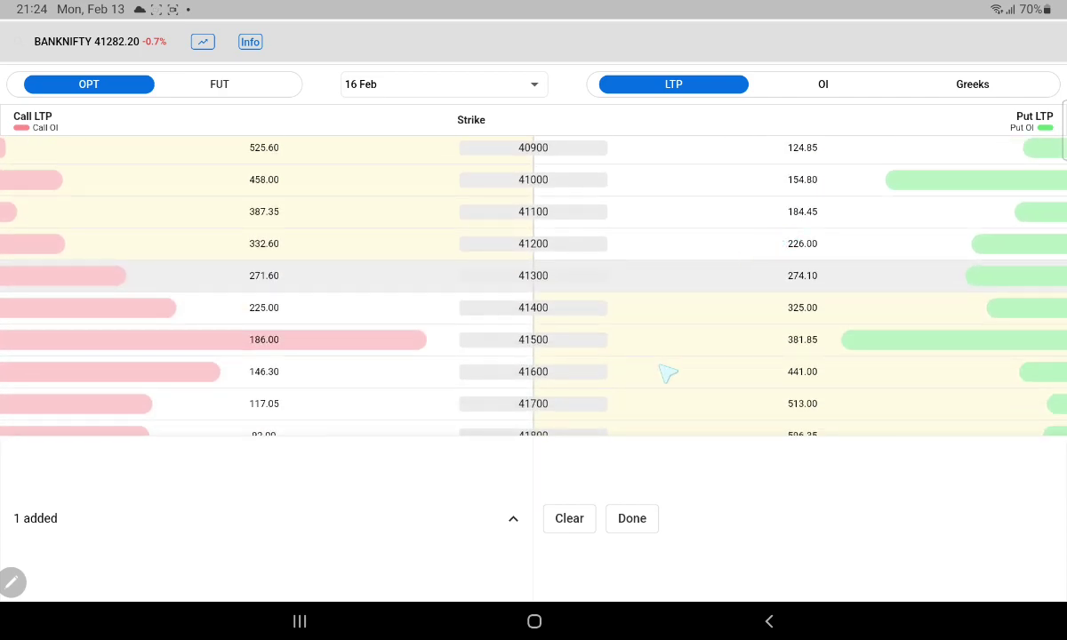
{"action": "scroll", "coordinate": [660, 347], "scroll_direction": "down", "scroll_amount": 5}
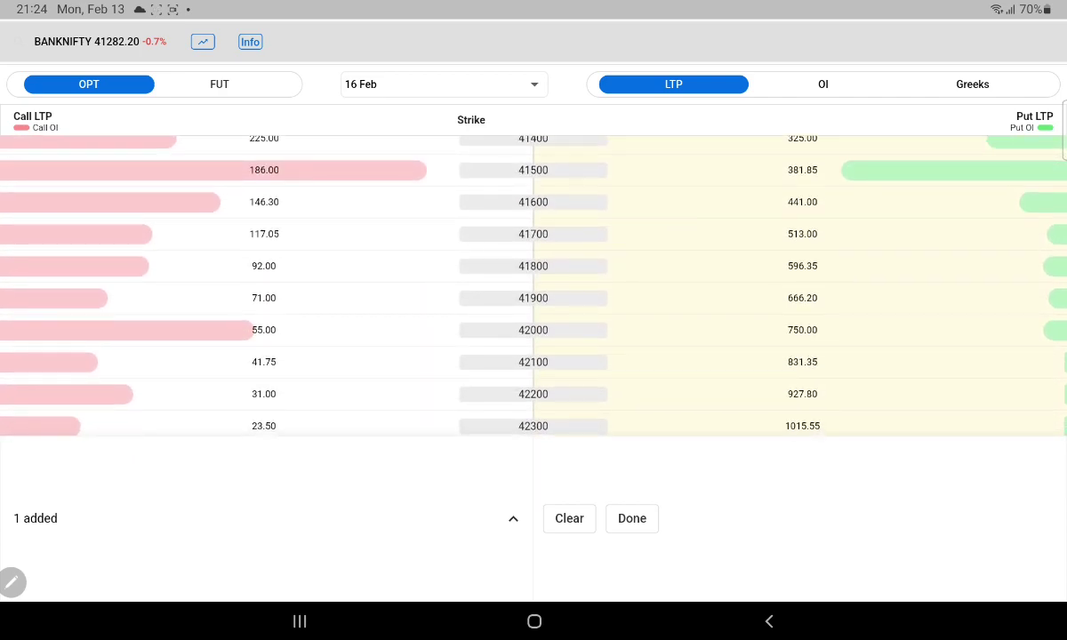
{"action": "scroll", "coordinate": [574, 312], "scroll_direction": "down", "scroll_amount": 2}
{"action": "scroll", "coordinate": [569, 307], "scroll_direction": "down", "scroll_amount": 1}
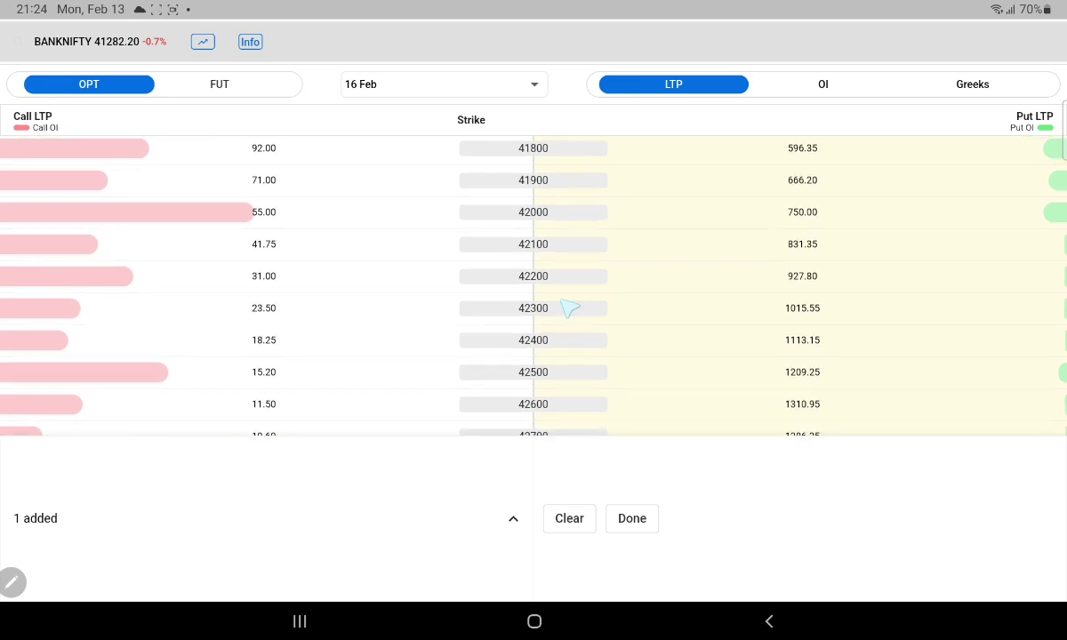
Sell one lot of the 42500 call.
{"action": "left_click", "coordinate": [148, 373]}
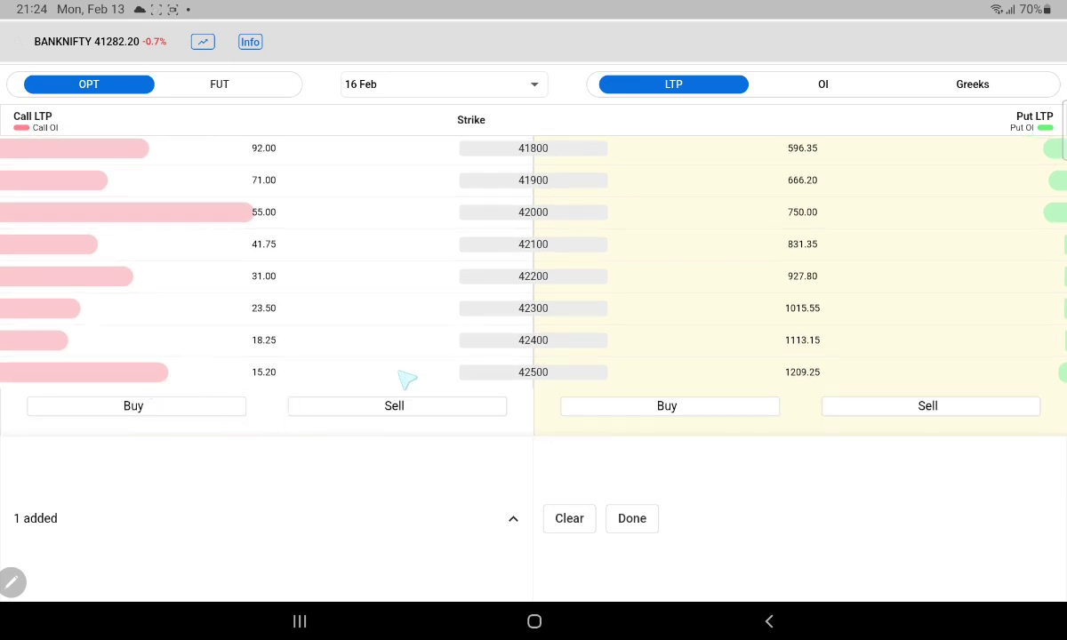
{"action": "left_click", "coordinate": [402, 404]}
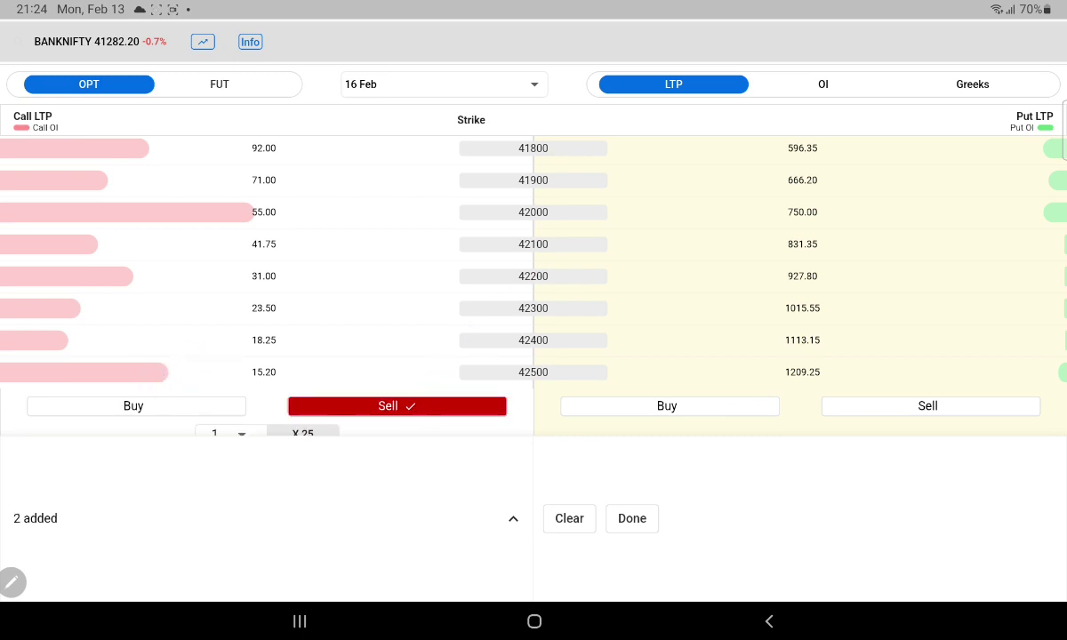
{"action": "scroll", "coordinate": [267, 266], "scroll_direction": "up", "scroll_amount": 3}
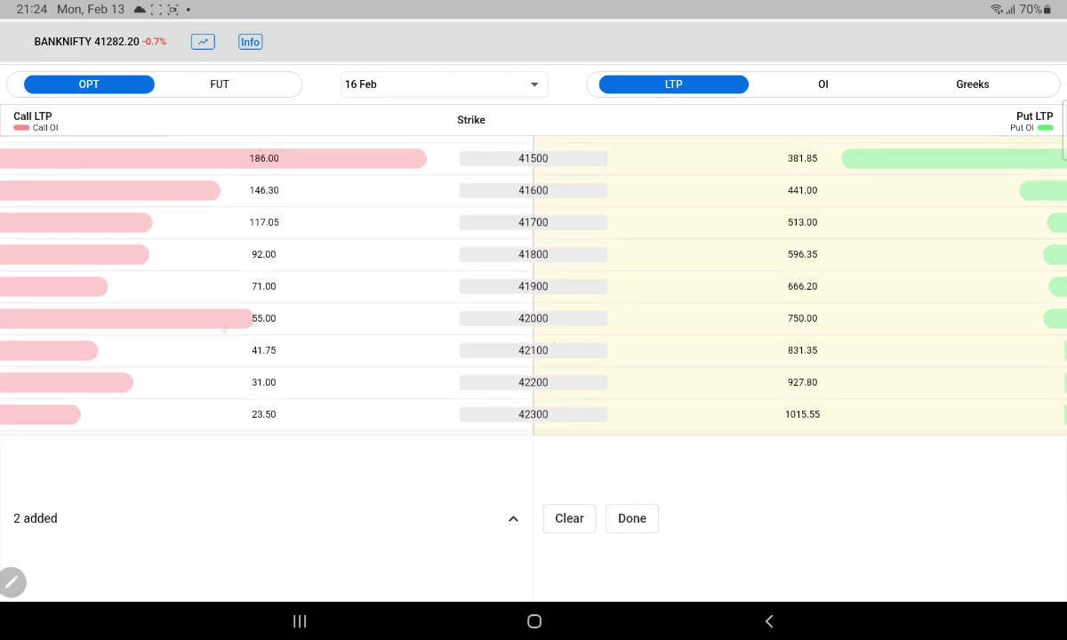
{"action": "scroll", "coordinate": [675, 342], "scroll_direction": "up", "scroll_amount": 5}
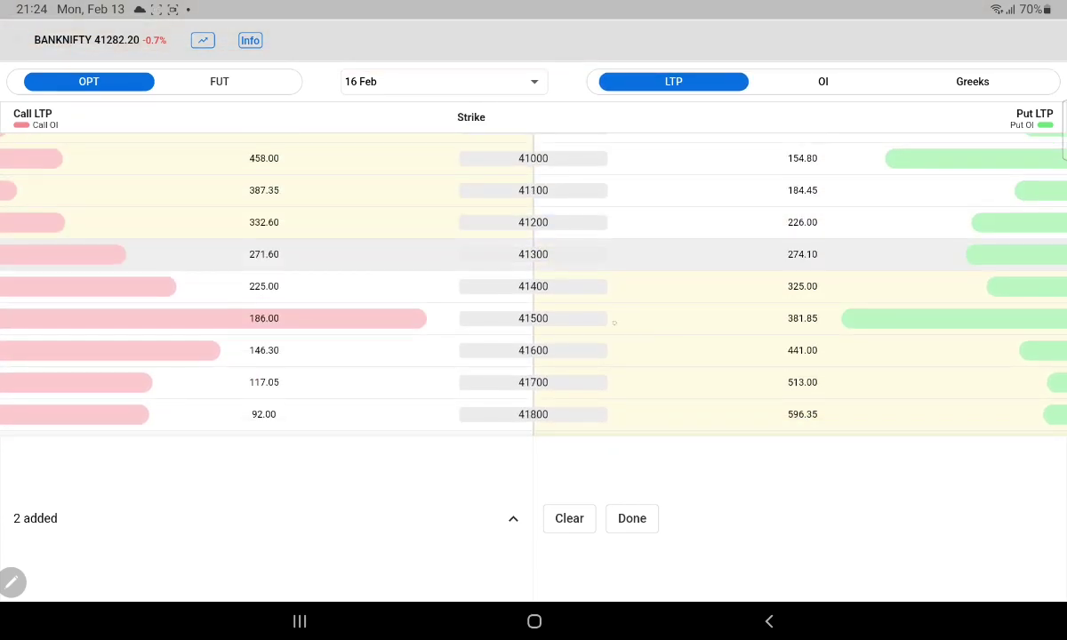
{"action": "scroll", "coordinate": [675, 342], "scroll_direction": "up", "scroll_amount": 5}
{"action": "scroll", "coordinate": [676, 343], "scroll_direction": "up", "scroll_amount": 4}
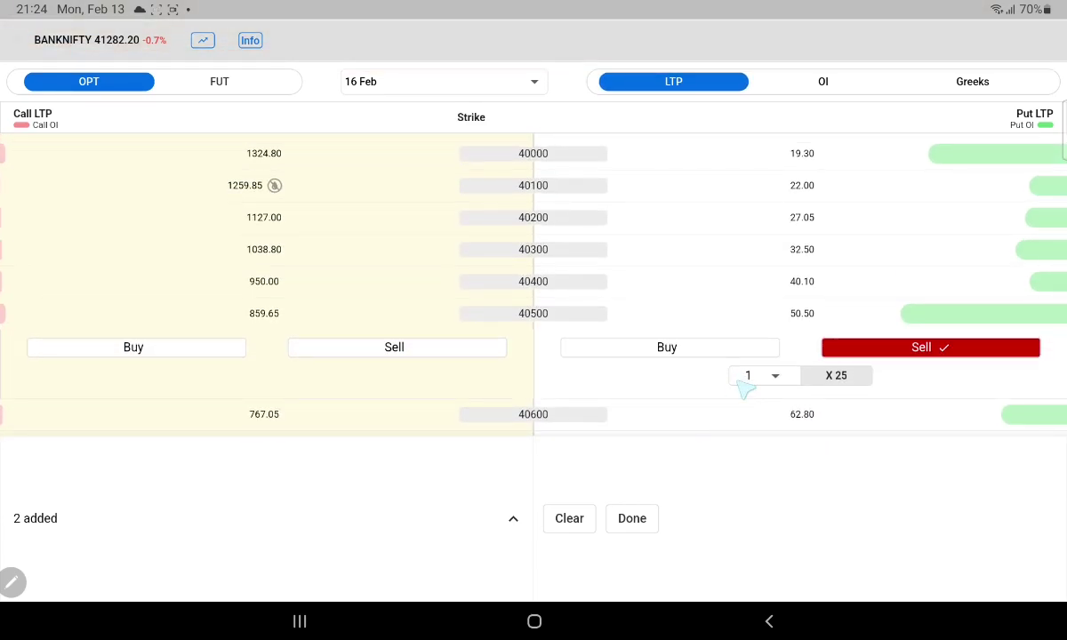
{"action": "scroll", "coordinate": [800, 267], "scroll_direction": "down", "scroll_amount": 2}
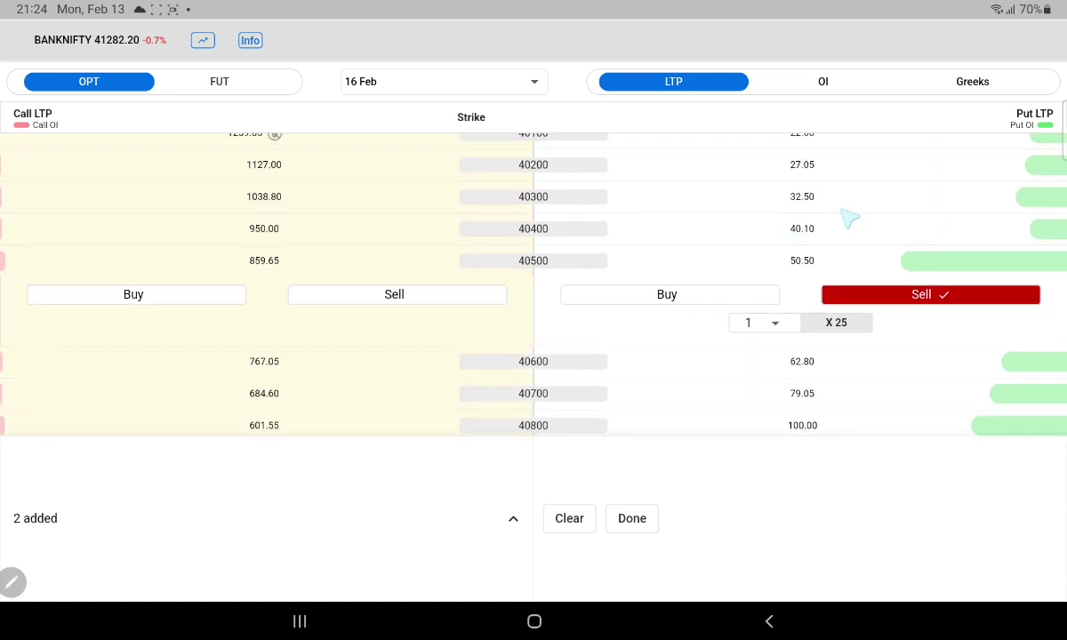
{"action": "scroll", "coordinate": [850, 217], "scroll_direction": "up", "scroll_amount": 4}
{"action": "scroll", "coordinate": [533, 267], "scroll_direction": "down", "scroll_amount": 1}
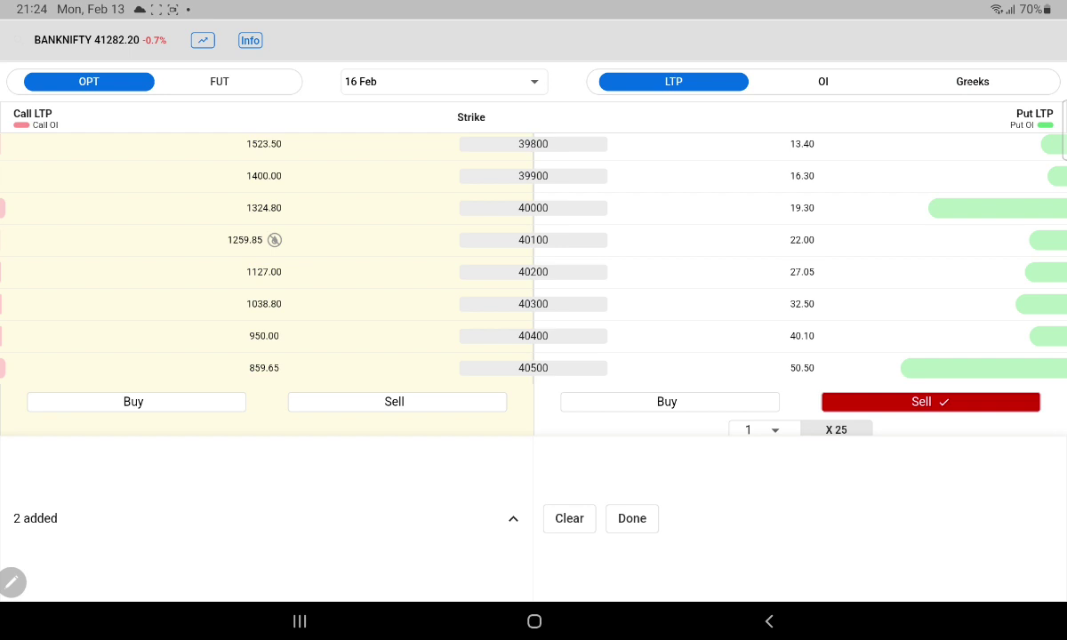
{"action": "left_click", "coordinate": [976, 81]}
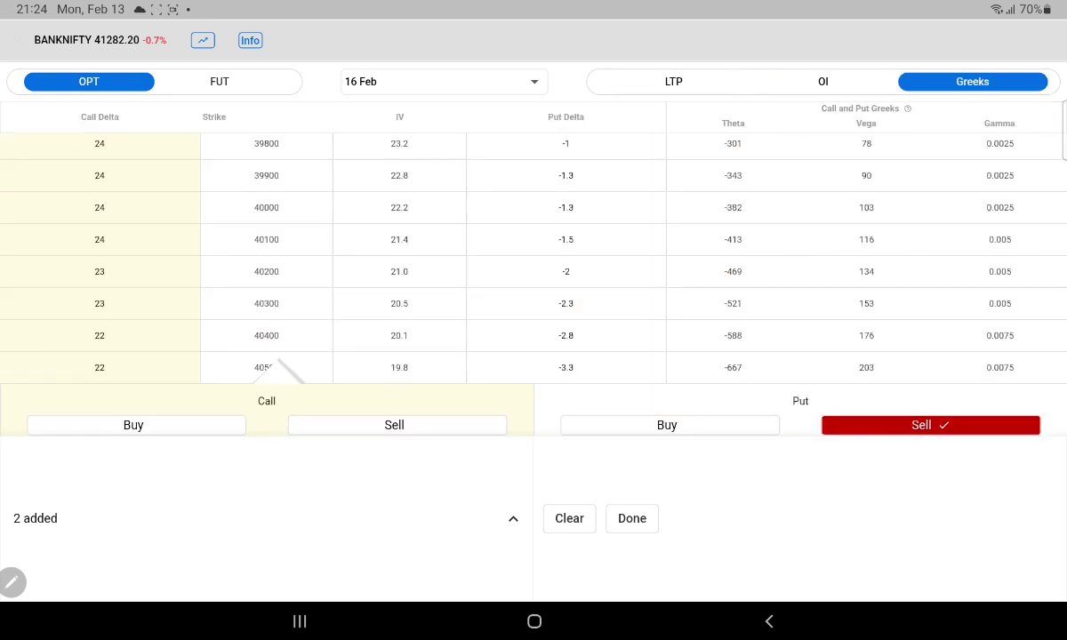
{"action": "scroll", "coordinate": [672, 334], "scroll_direction": "down", "scroll_amount": 2}
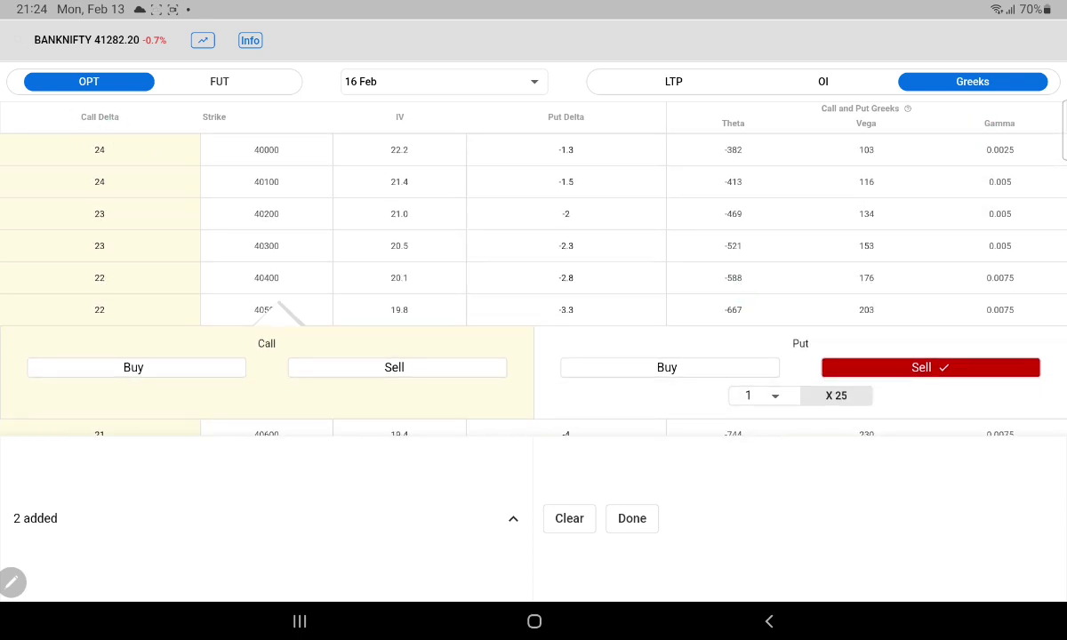
{"action": "scroll", "coordinate": [632, 178], "scroll_direction": "down", "scroll_amount": 4}
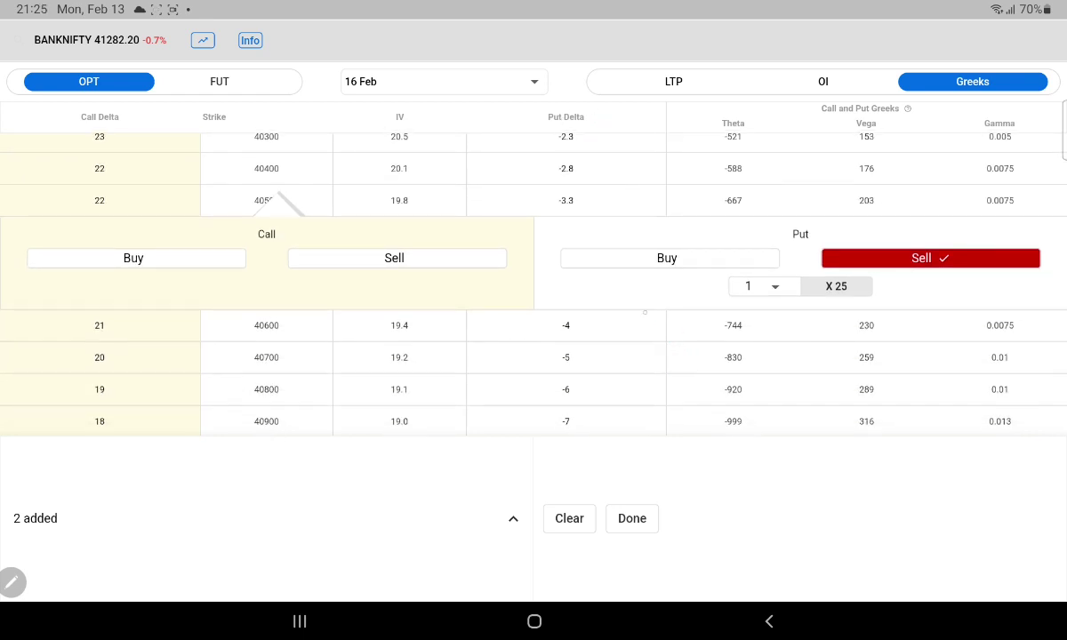
{"action": "scroll", "coordinate": [530, 308], "scroll_direction": "up", "scroll_amount": 1}
{"action": "scroll", "coordinate": [543, 380], "scroll_direction": "down", "scroll_amount": 2}
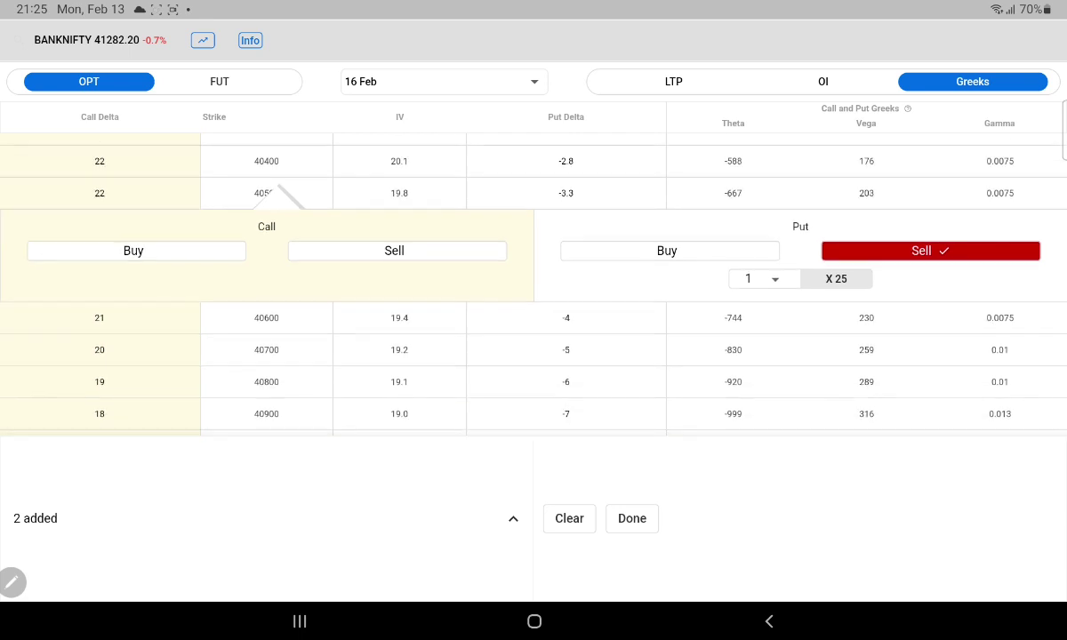
{"action": "scroll", "coordinate": [544, 381], "scroll_direction": "up", "scroll_amount": 1}
{"action": "scroll", "coordinate": [765, 355], "scroll_direction": "up", "scroll_amount": 1}
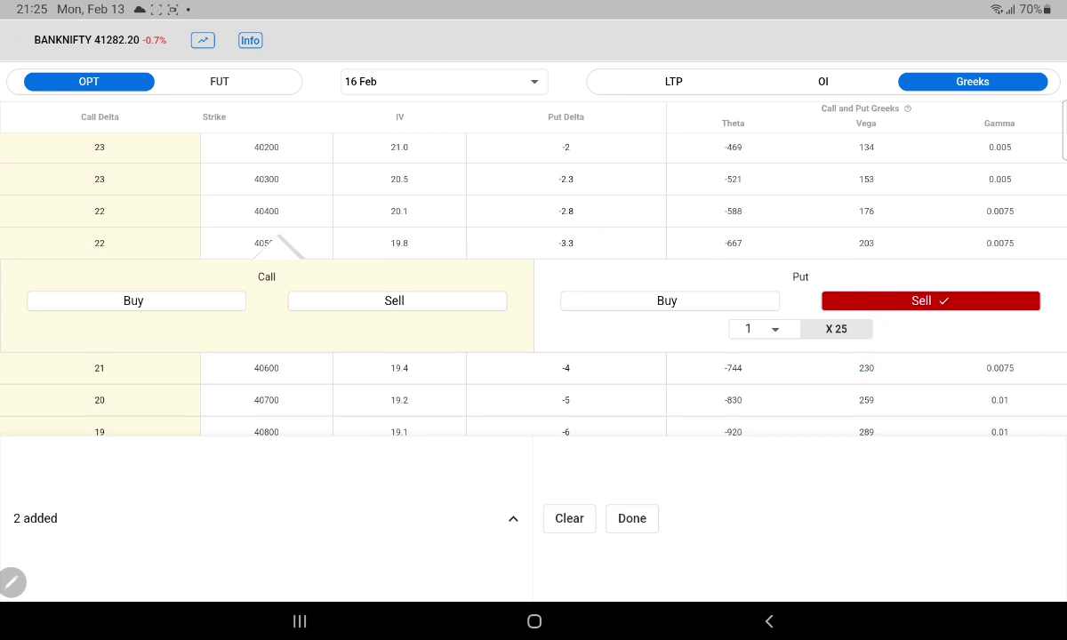
{"action": "scroll", "coordinate": [815, 335], "scroll_direction": "down", "scroll_amount": 3}
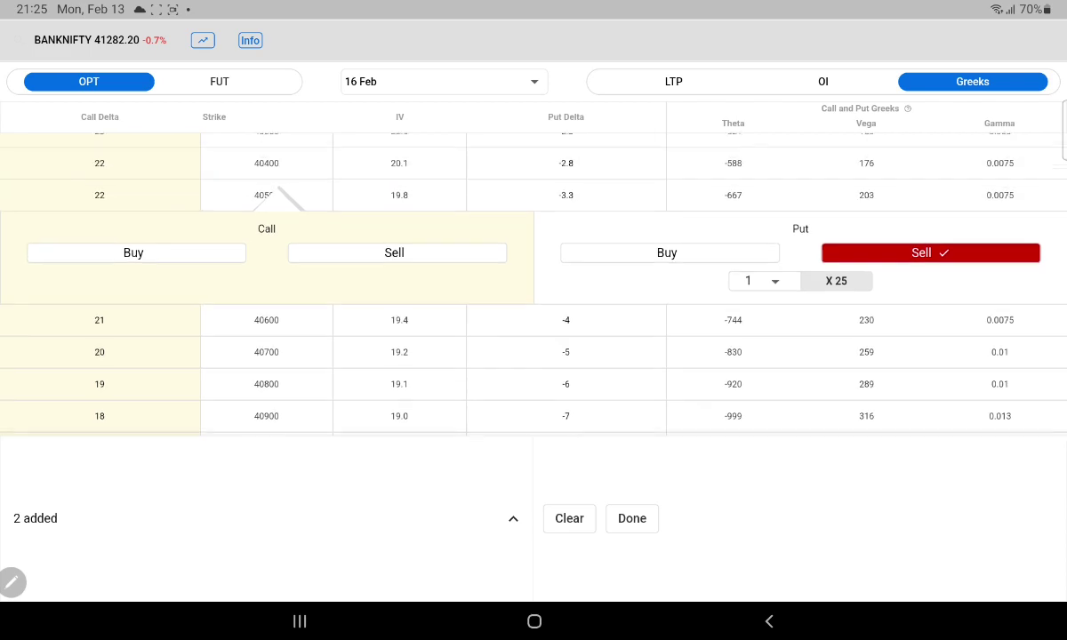
{"action": "scroll", "coordinate": [795, 318], "scroll_direction": "up", "scroll_amount": 3}
{"action": "scroll", "coordinate": [803, 327], "scroll_direction": "up", "scroll_amount": 1}
{"action": "scroll", "coordinate": [801, 329], "scroll_direction": "down", "scroll_amount": 5}
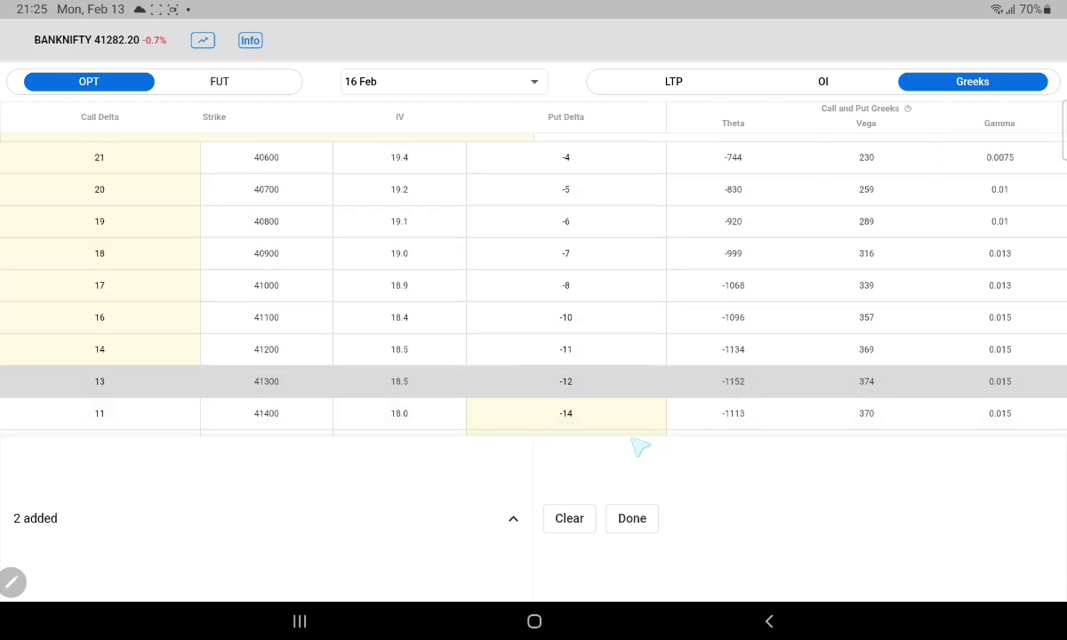
{"action": "scroll", "coordinate": [614, 431], "scroll_direction": "up", "scroll_amount": 5}
{"action": "scroll", "coordinate": [289, 285], "scroll_direction": "up", "scroll_amount": 5}
Switch the chain back to last traded prices and buy the 40000 put.
{"action": "left_click", "coordinate": [673, 81]}
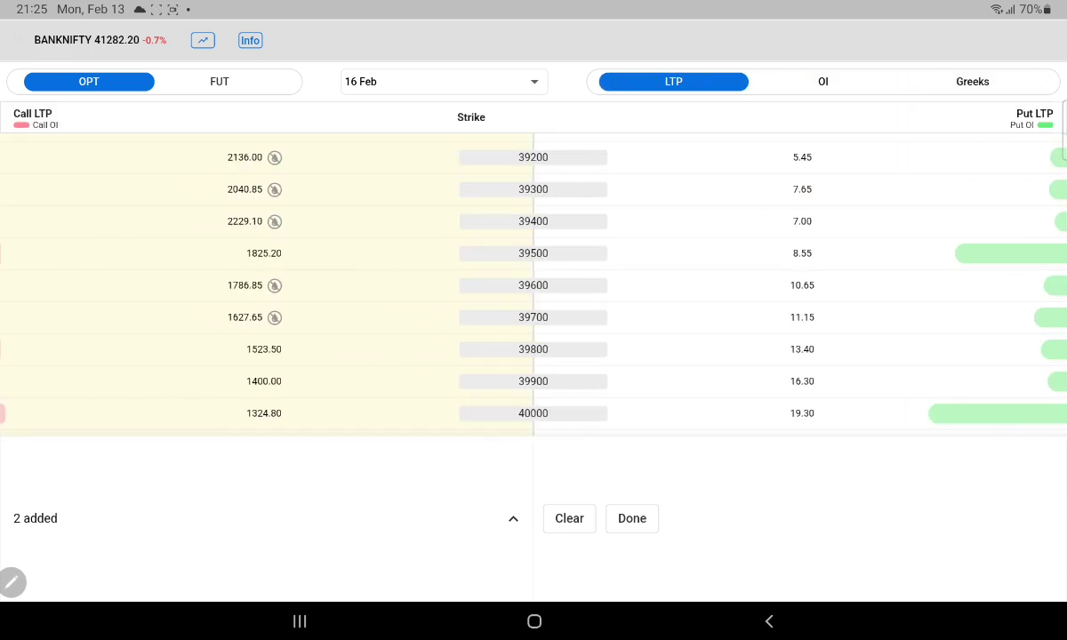
{"action": "scroll", "coordinate": [679, 345], "scroll_direction": "down", "scroll_amount": 10}
{"action": "scroll", "coordinate": [678, 345], "scroll_direction": "up", "scroll_amount": 3}
{"action": "scroll", "coordinate": [678, 345], "scroll_direction": "up", "scroll_amount": 3}
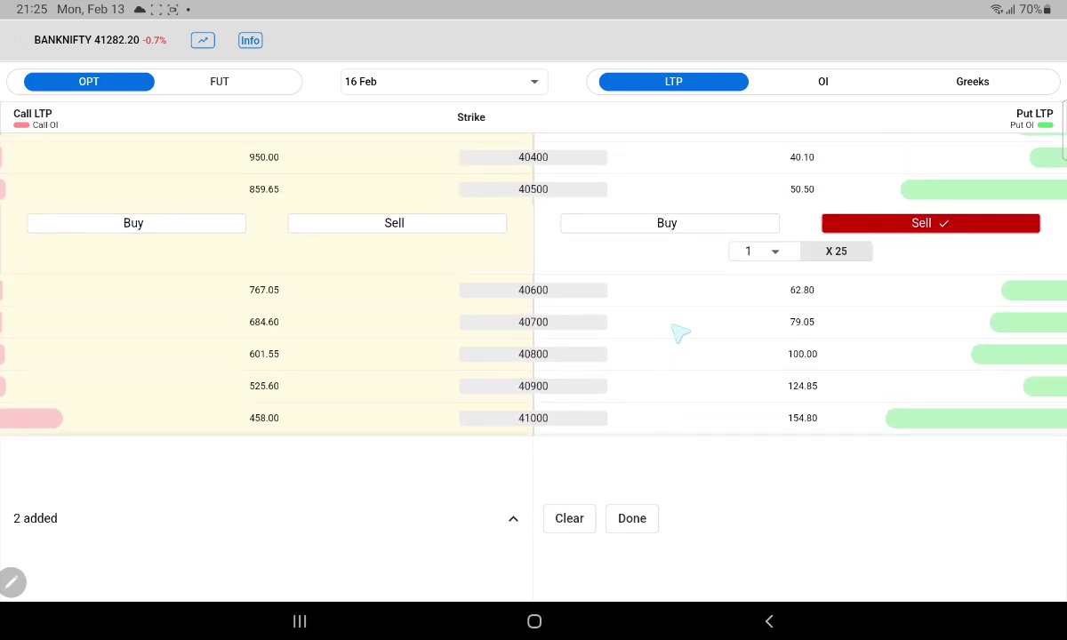
{"action": "scroll", "coordinate": [736, 267], "scroll_direction": "up", "scroll_amount": 2}
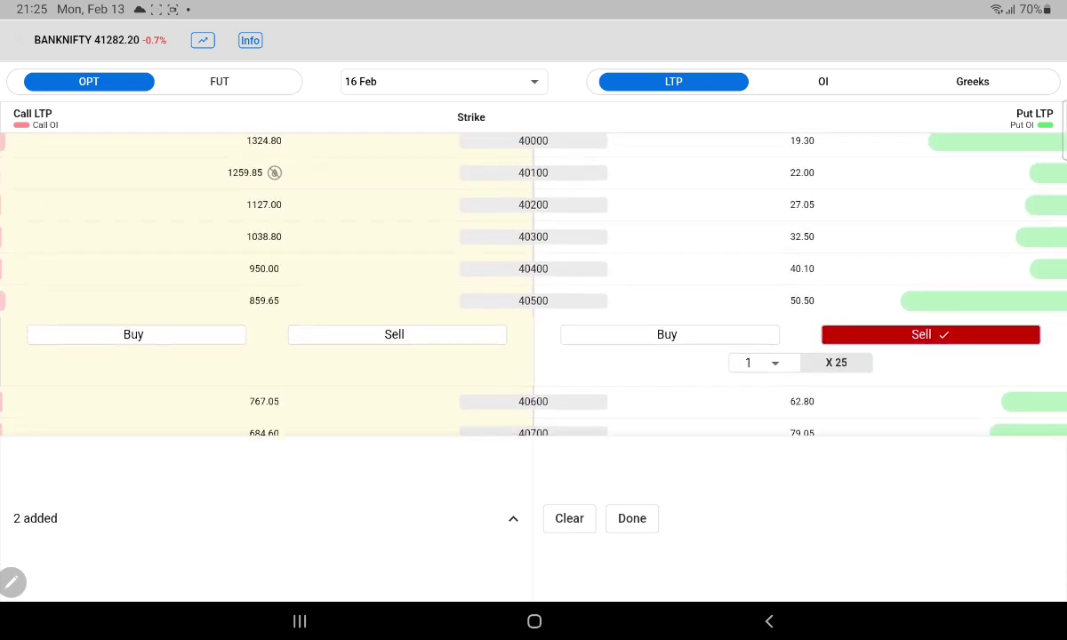
{"action": "scroll", "coordinate": [836, 278], "scroll_direction": "up", "scroll_amount": 1}
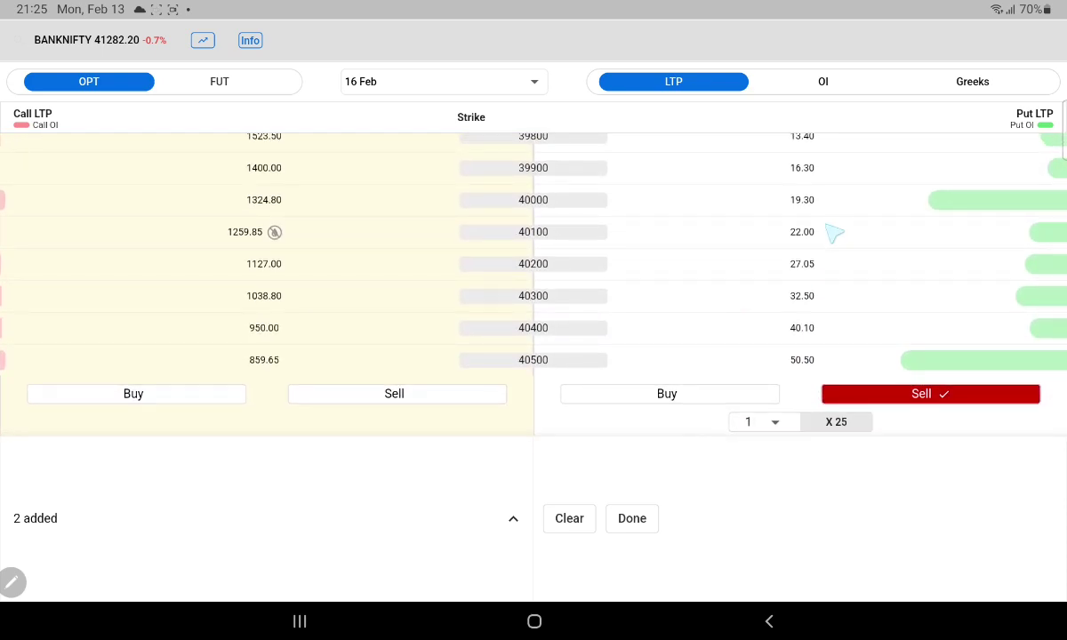
{"action": "scroll", "coordinate": [836, 232], "scroll_direction": "up", "scroll_amount": 1}
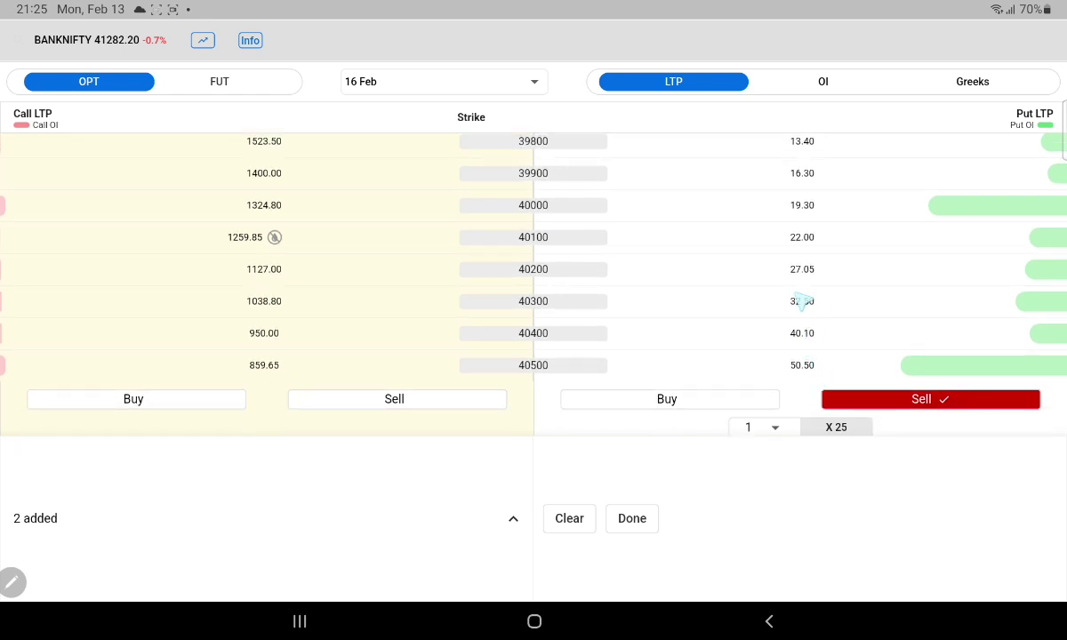
{"action": "left_click", "coordinate": [880, 209]}
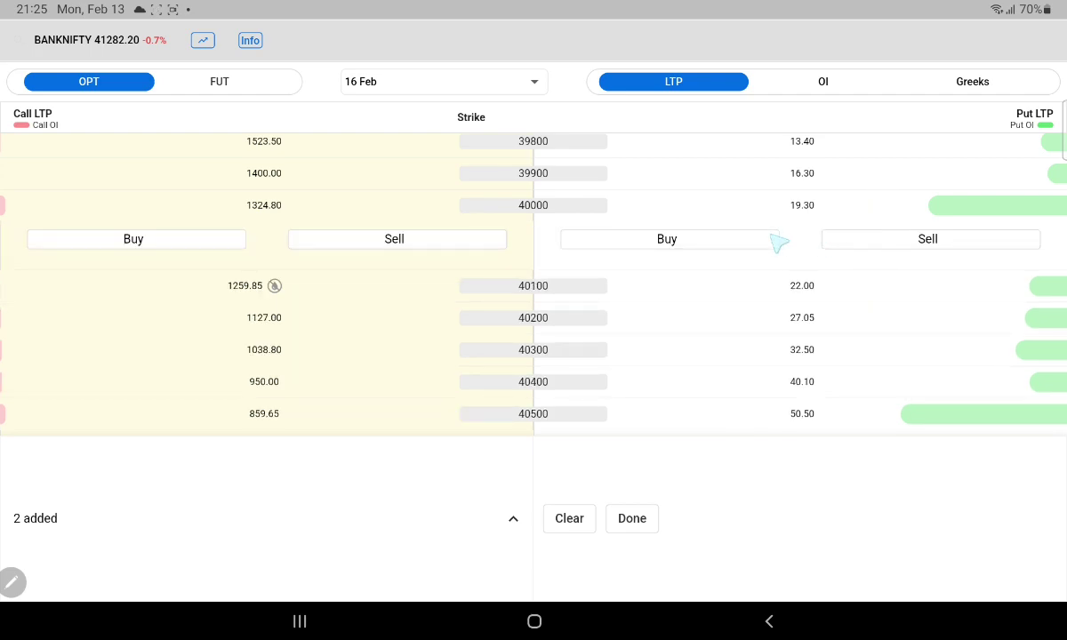
{"action": "left_click", "coordinate": [731, 230]}
Remove the mistaken 42500 call sell and sell the 42000 call instead.
{"action": "scroll", "coordinate": [744, 222], "scroll_direction": "down", "scroll_amount": 10}
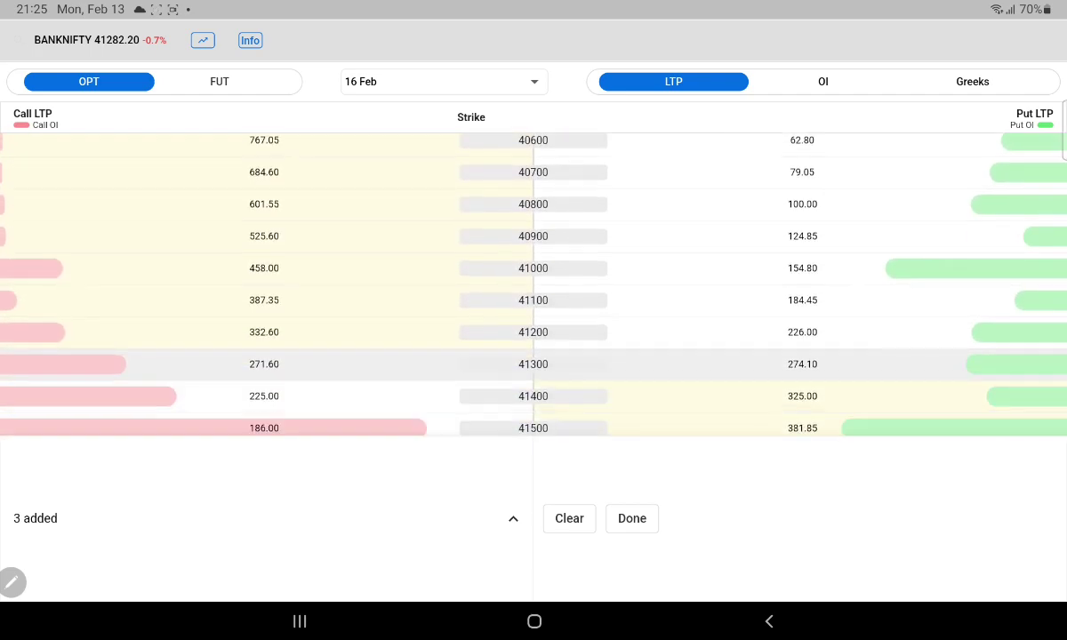
{"action": "scroll", "coordinate": [533, 285], "scroll_direction": "down", "scroll_amount": 5}
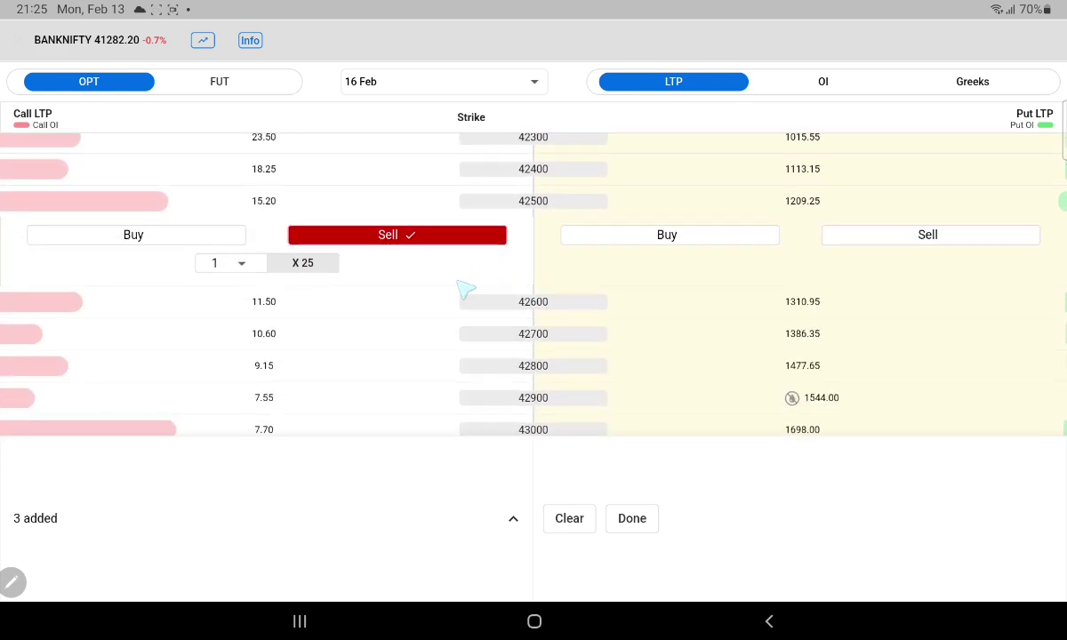
{"action": "scroll", "coordinate": [450, 264], "scroll_direction": "up", "scroll_amount": 3}
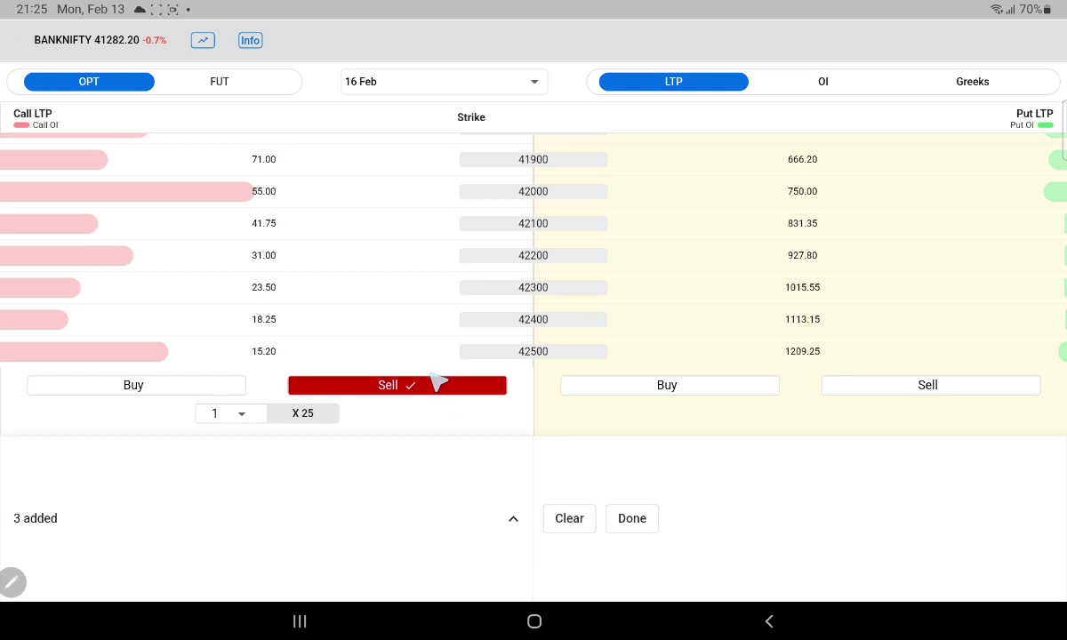
{"action": "left_click", "coordinate": [422, 383]}
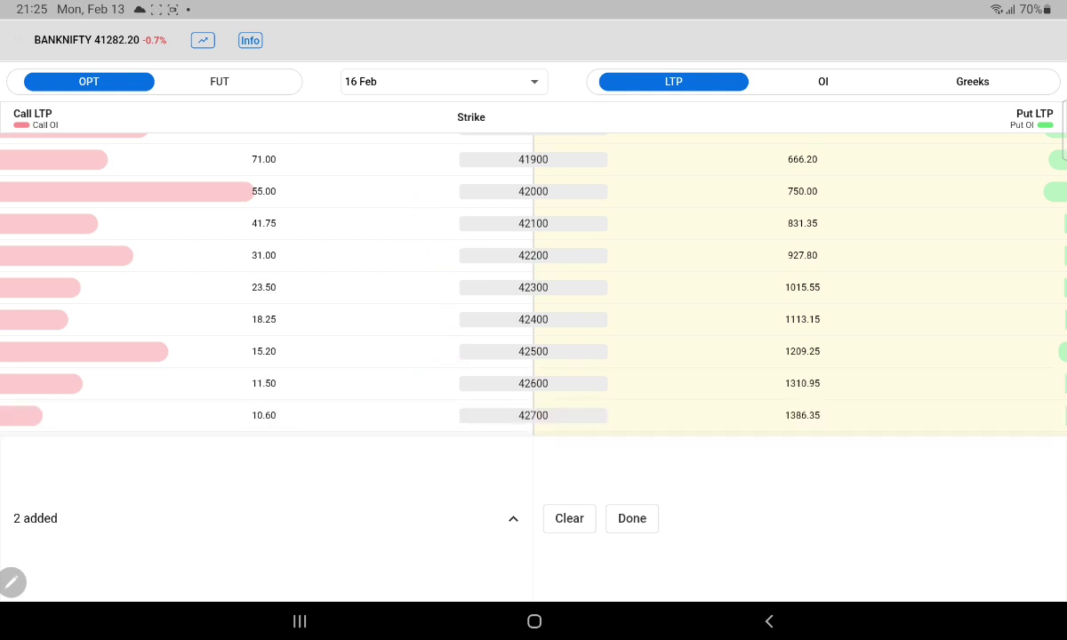
{"action": "left_click", "coordinate": [385, 192]}
{"action": "left_click", "coordinate": [392, 226]}
Buy the 42500 call as upside protection and finish the four-leg strategy.
{"action": "scroll", "coordinate": [427, 267], "scroll_direction": "down", "scroll_amount": 1}
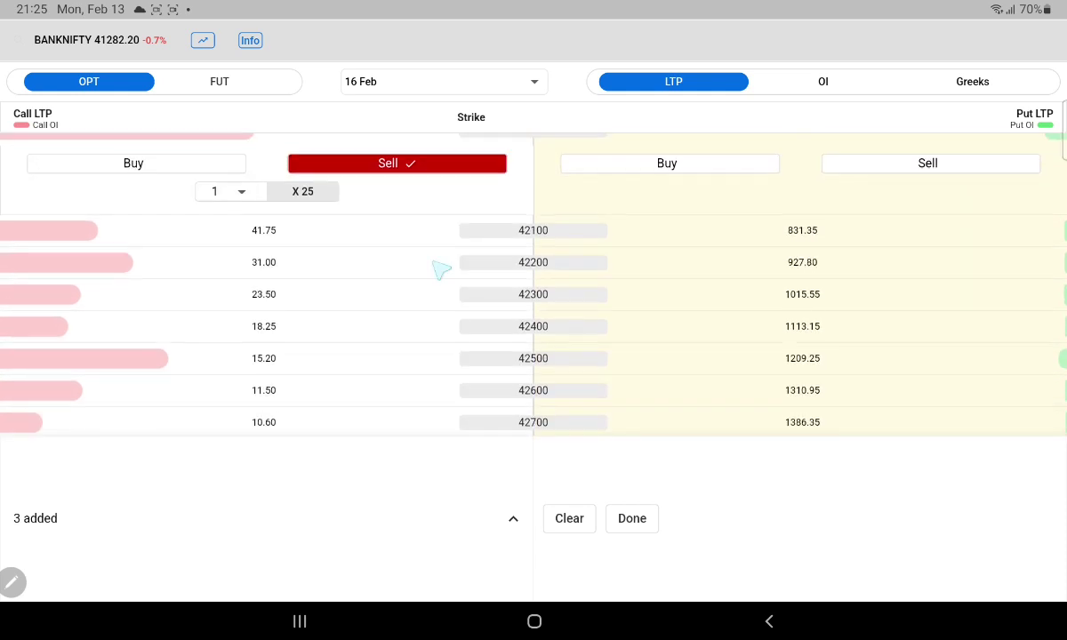
{"action": "left_click", "coordinate": [345, 359]}
{"action": "left_click", "coordinate": [222, 393]}
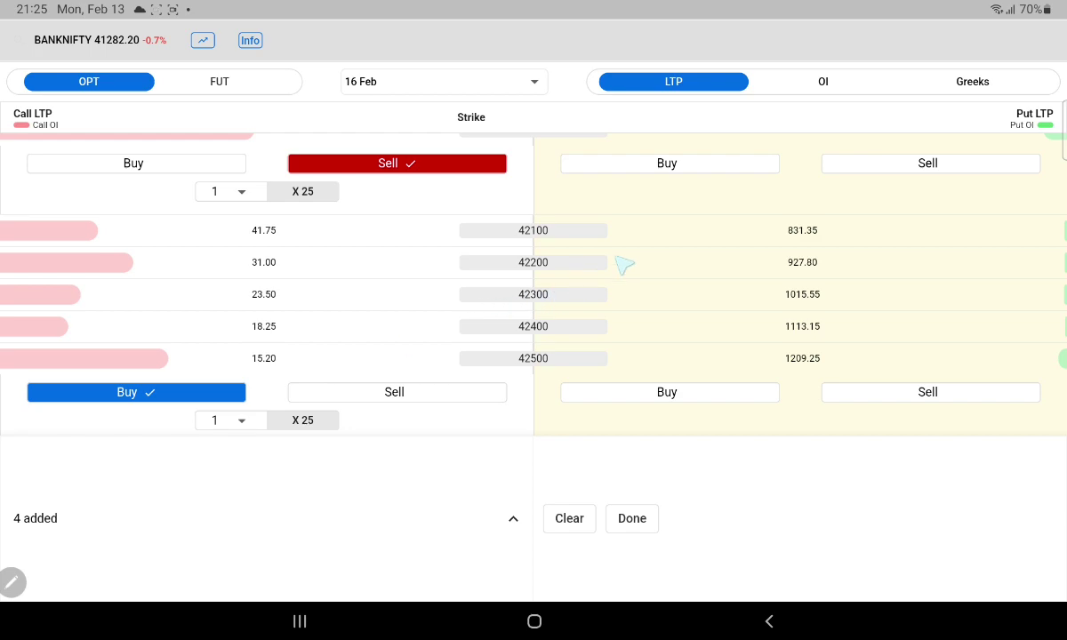
{"action": "left_click", "coordinate": [631, 518]}
Scroll to the iron condor payoff graph and show its Summary statistics.
{"action": "left_click_drag", "start_coordinate": [691, 426], "coordinate": [741, 238]}
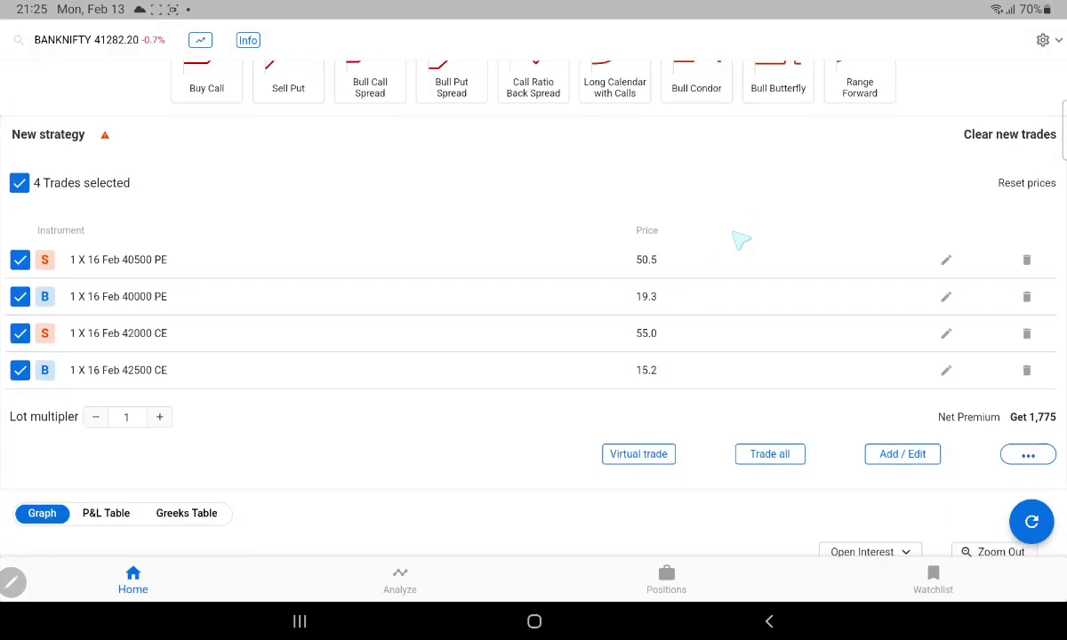
{"action": "left_click_drag", "start_coordinate": [693, 386], "coordinate": [692, 107]}
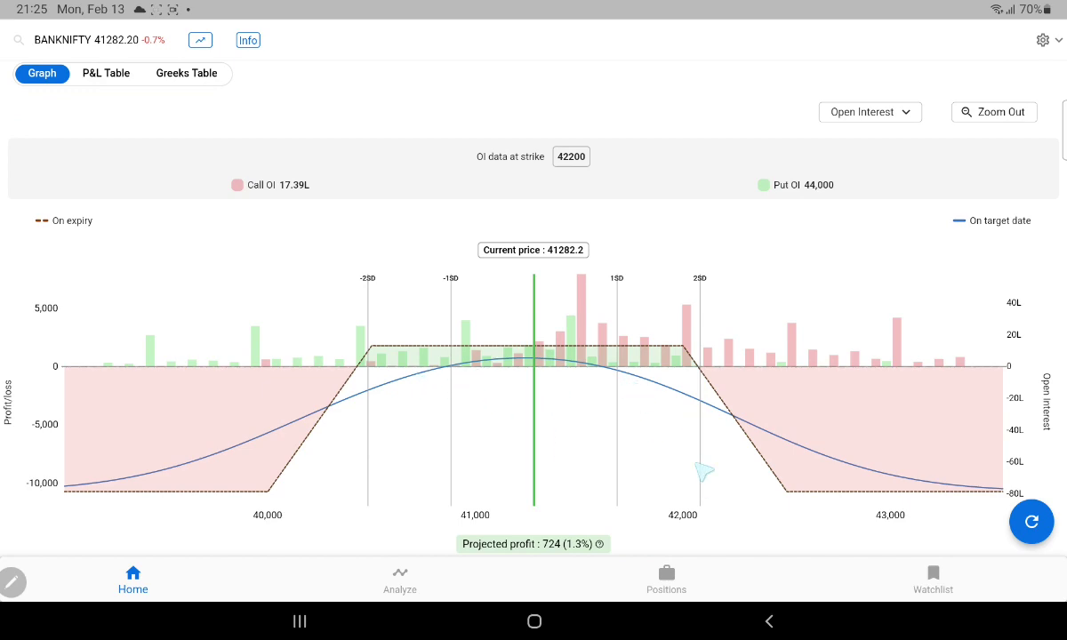
{"action": "left_click_drag", "start_coordinate": [702, 466], "coordinate": [735, 299]}
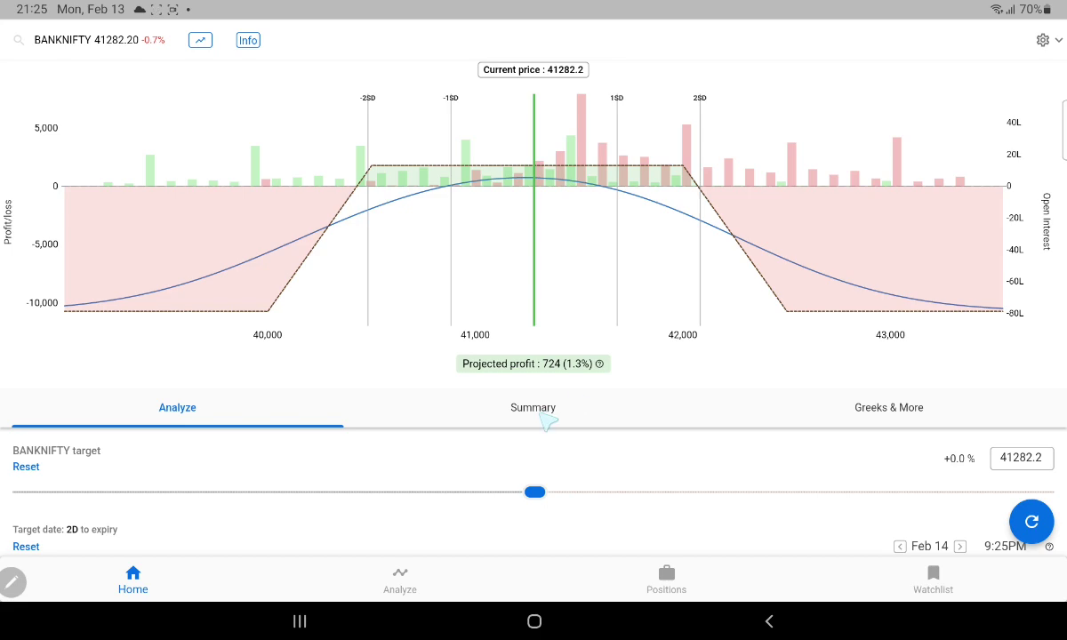
{"action": "left_click", "coordinate": [541, 412]}
{"action": "left_click_drag", "start_coordinate": [541, 445], "coordinate": [541, 305]}
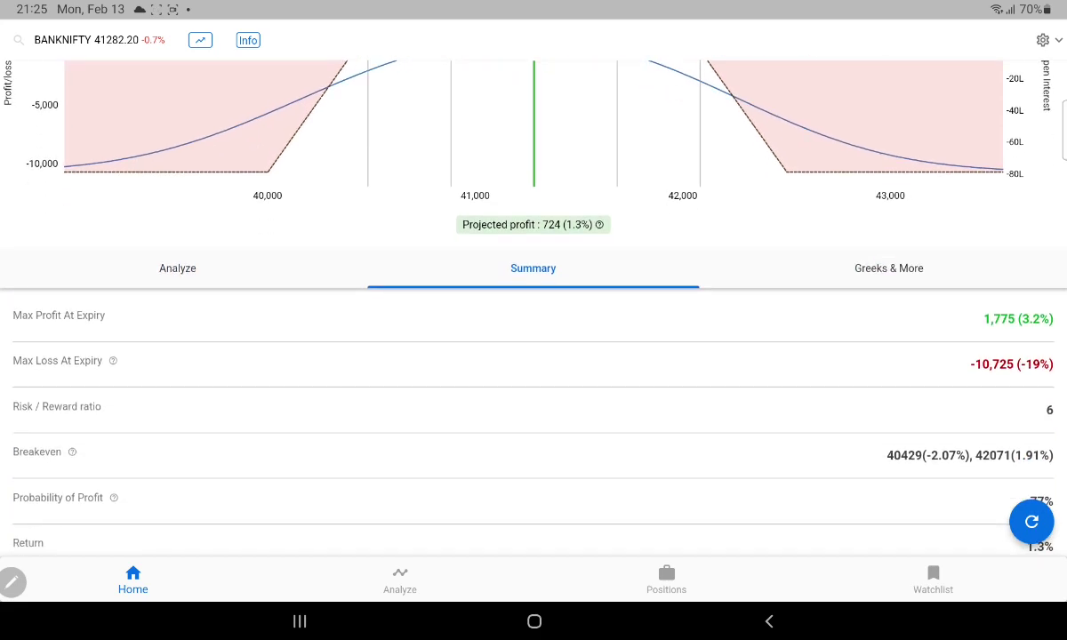
{"action": "left_click_drag", "start_coordinate": [783, 323], "coordinate": [803, 443]}
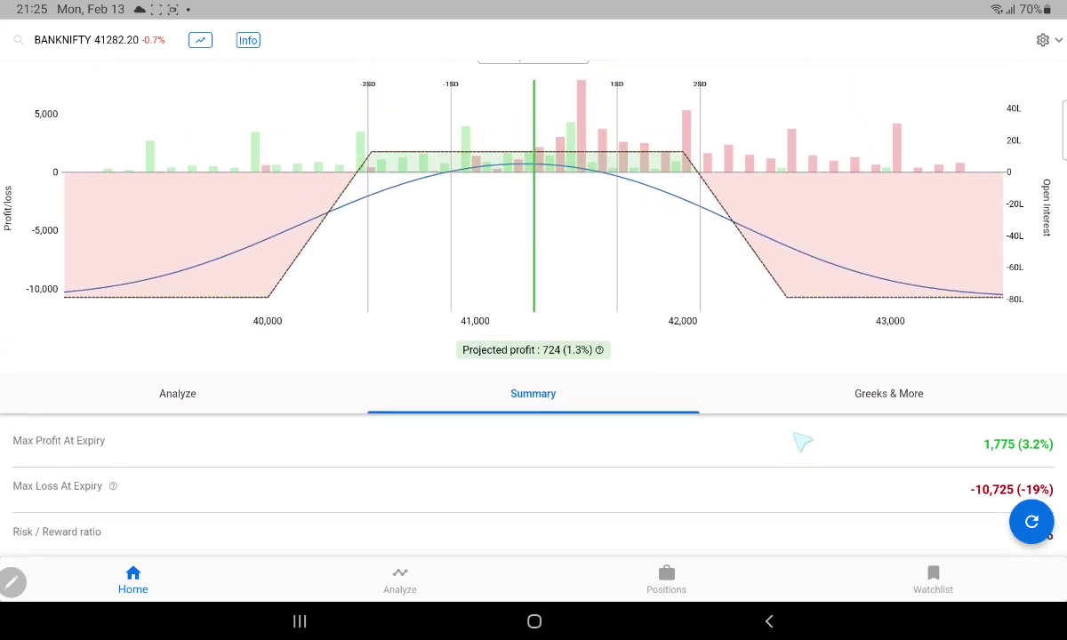
{"action": "left_click_drag", "start_coordinate": [534, 445], "coordinate": [534, 238]}
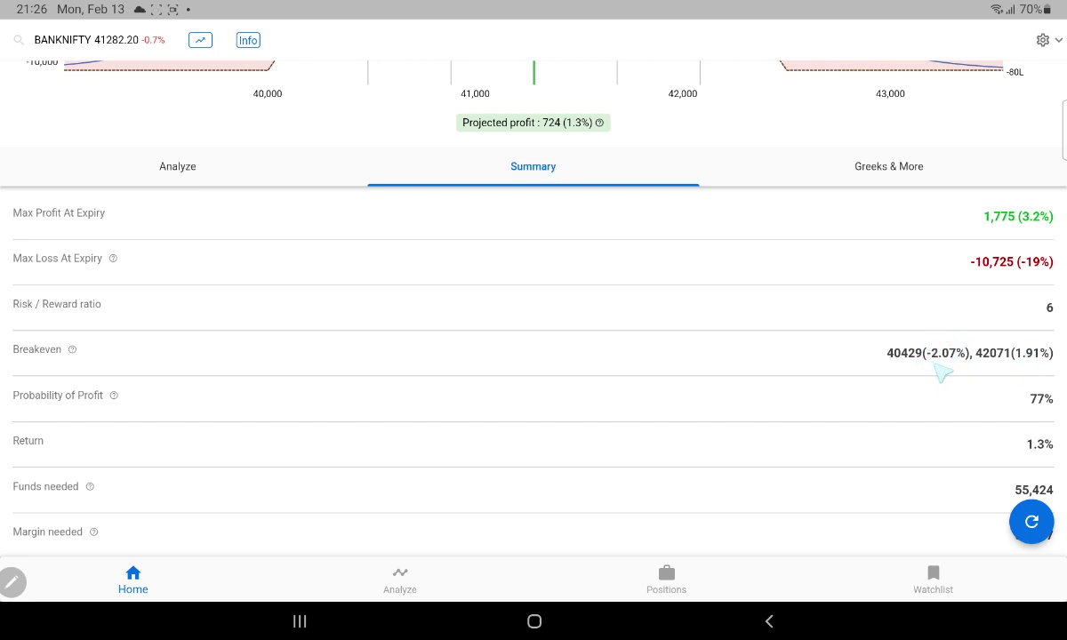
Scroll through the summary: max loss −10,725, breakevens 40429/42071, 77% POP, 55,424 funds.
{"action": "scroll", "coordinate": [738, 334], "scroll_direction": "up", "scroll_amount": 1}
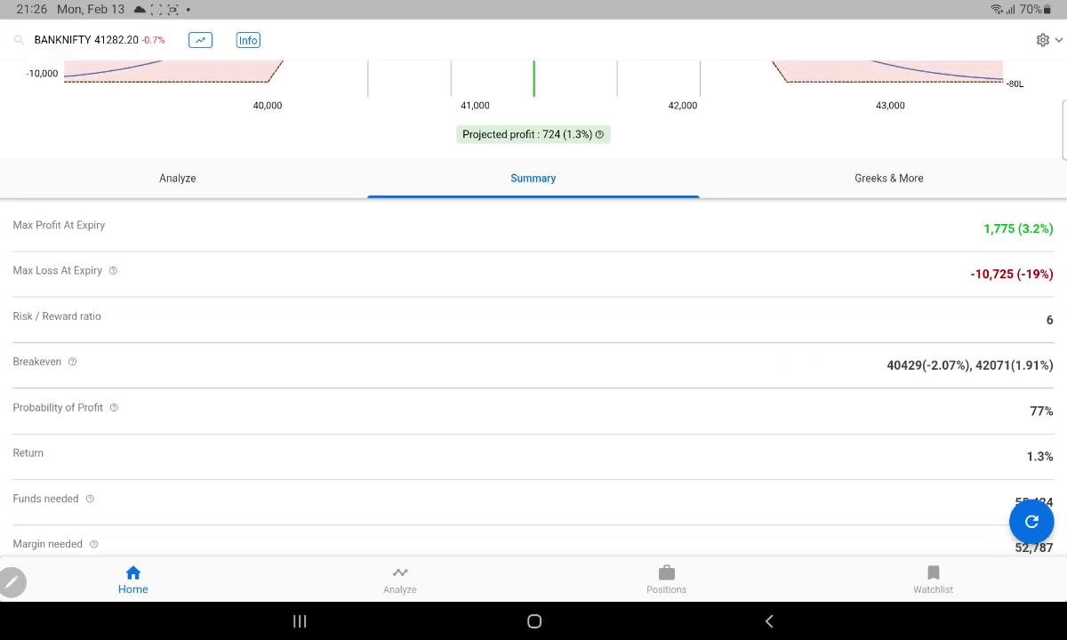
{"action": "scroll", "coordinate": [534, 356], "scroll_direction": "up", "scroll_amount": 3}
{"action": "scroll", "coordinate": [534, 356], "scroll_direction": "down", "scroll_amount": 4}
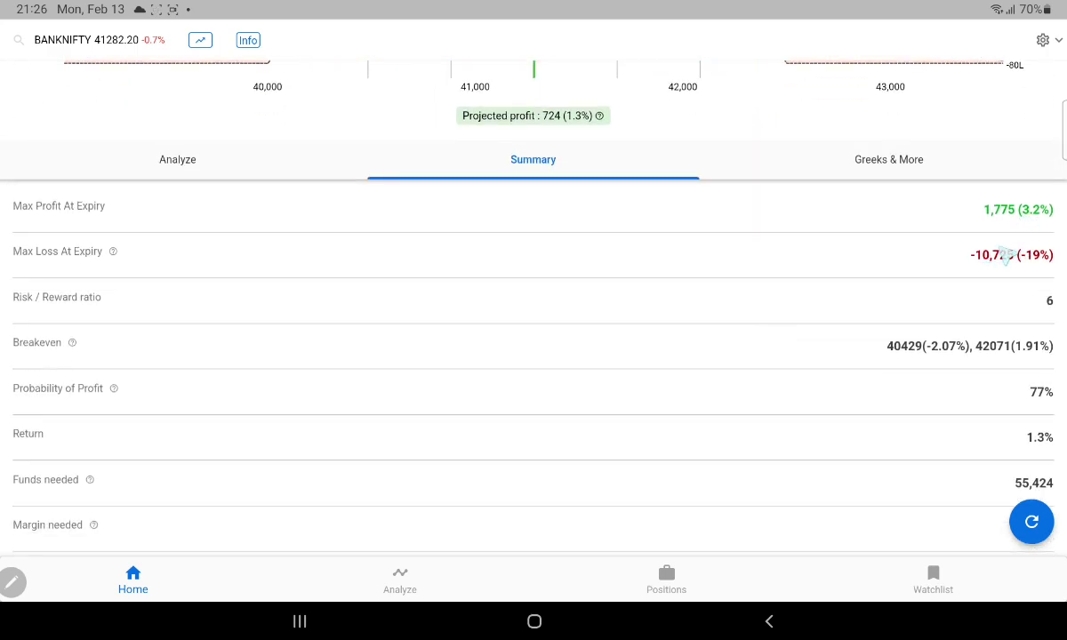
{"action": "scroll", "coordinate": [978, 204], "scroll_direction": "down", "scroll_amount": 3}
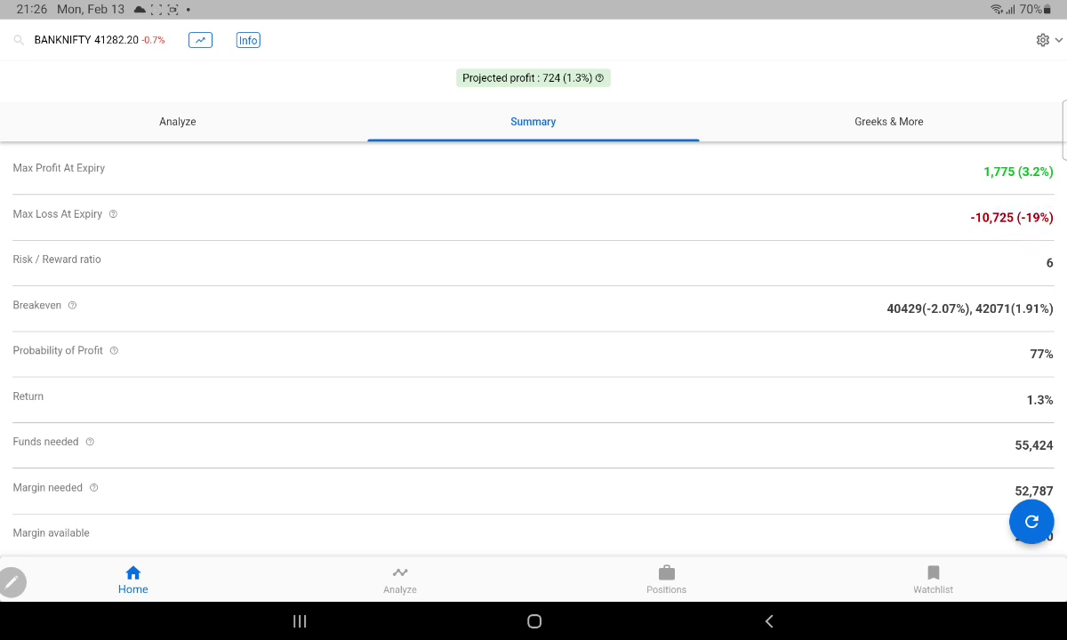
{"action": "scroll", "coordinate": [773, 223], "scroll_direction": "down", "scroll_amount": 3}
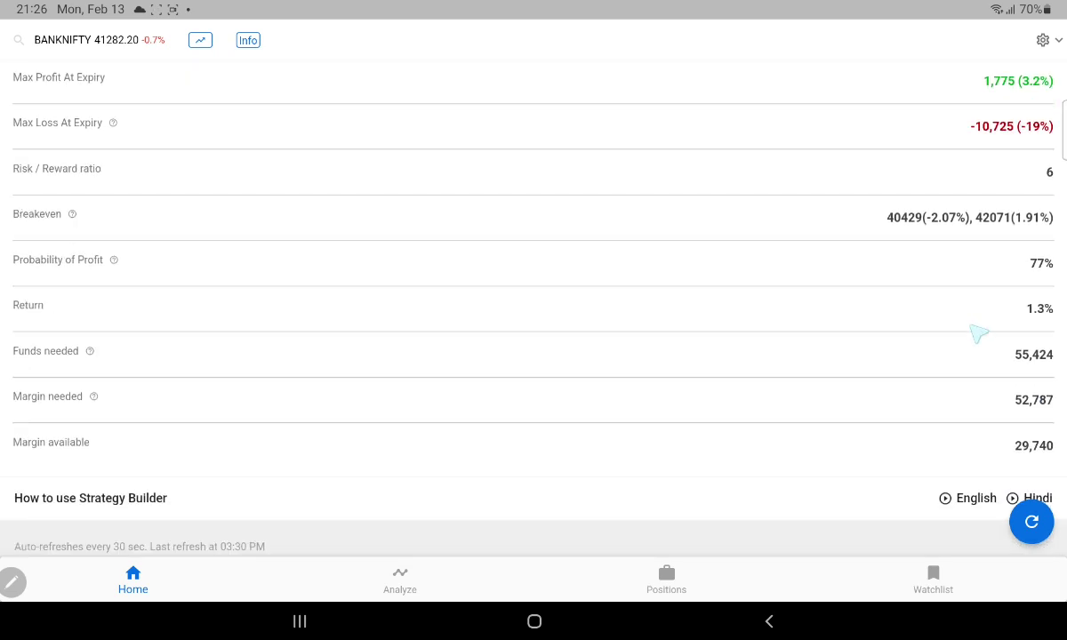
{"action": "scroll", "coordinate": [979, 334], "scroll_direction": "down", "scroll_amount": 1}
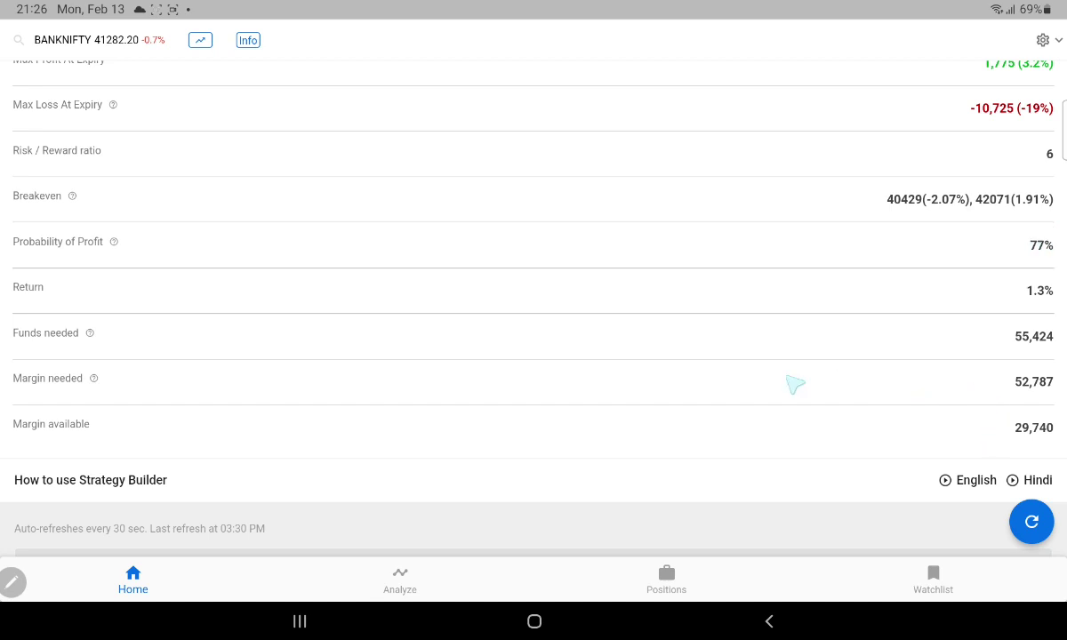
{"action": "scroll", "coordinate": [793, 383], "scroll_direction": "down", "scroll_amount": 1}
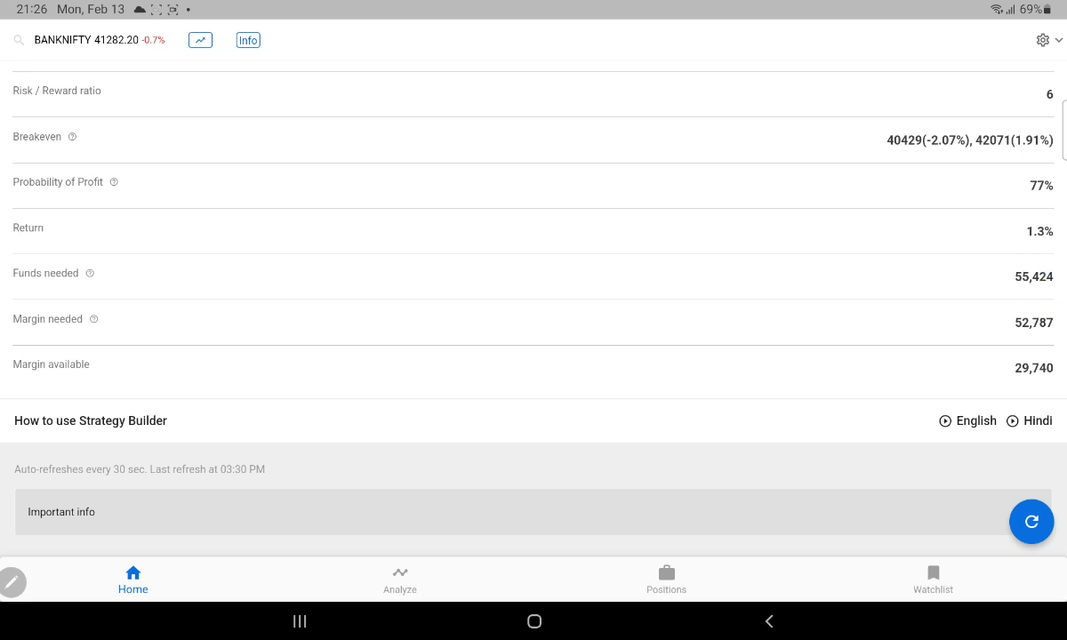
{"action": "scroll", "coordinate": [982, 270], "scroll_direction": "up", "scroll_amount": 2}
{"action": "scroll", "coordinate": [707, 284], "scroll_direction": "up", "scroll_amount": 2}
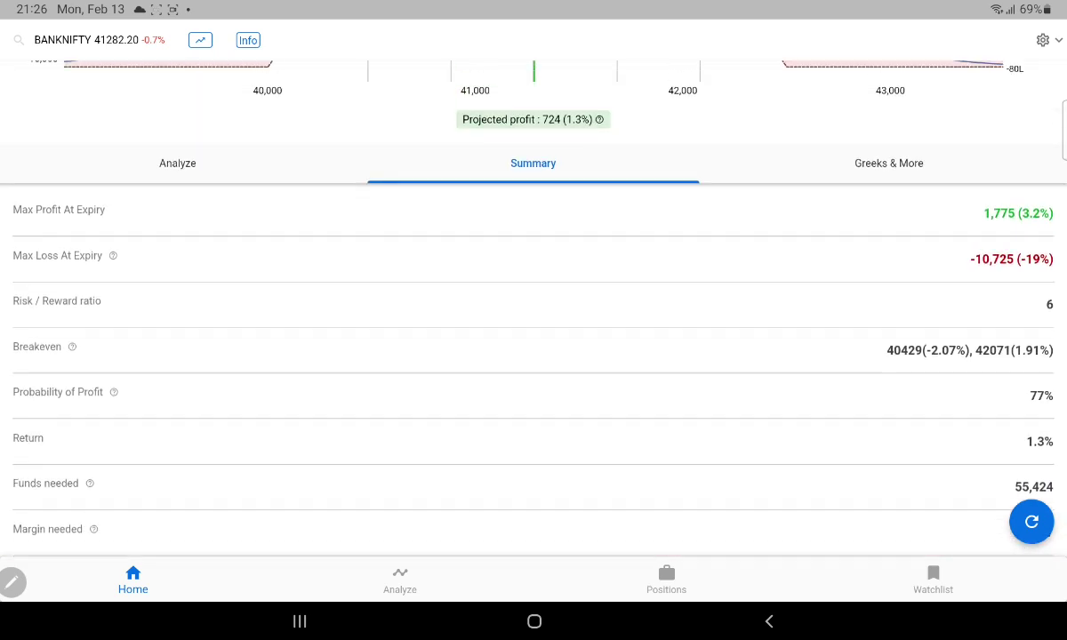
{"action": "scroll", "coordinate": [729, 352], "scroll_direction": "up", "scroll_amount": 2}
{"action": "scroll", "coordinate": [745, 266], "scroll_direction": "up", "scroll_amount": 4}
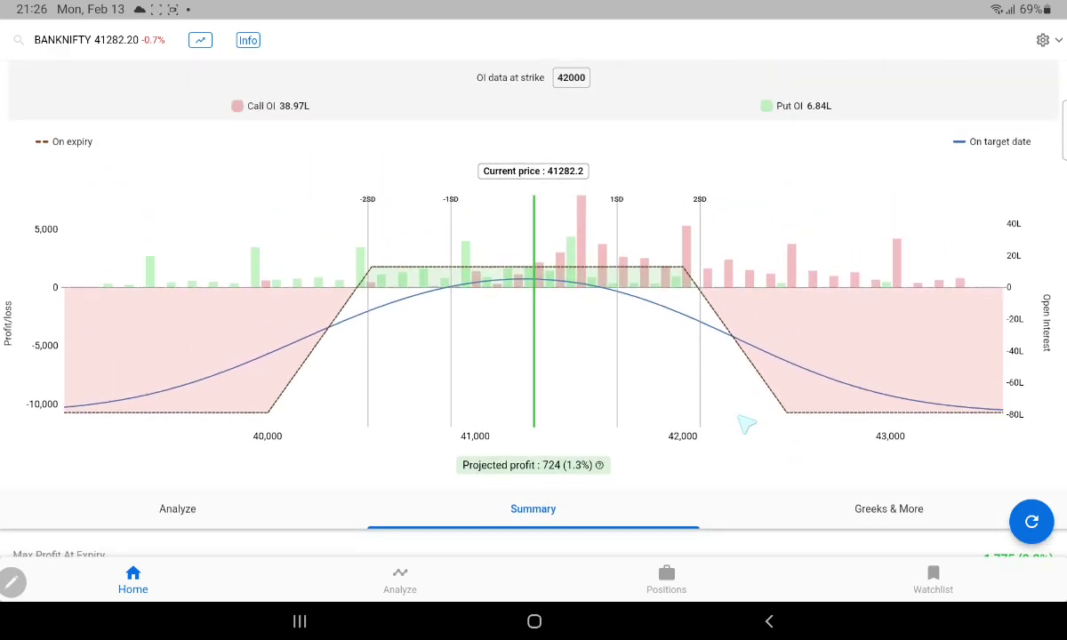
{"action": "scroll", "coordinate": [677, 292], "scroll_direction": "up", "scroll_amount": 2}
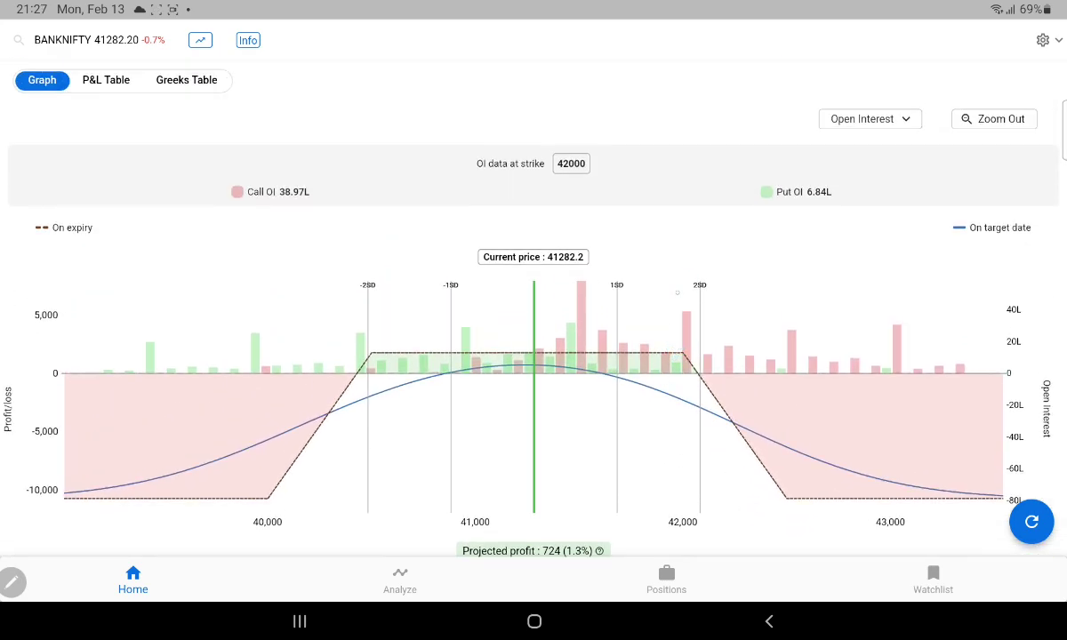
{"action": "scroll", "coordinate": [533, 356], "scroll_direction": "up", "scroll_amount": 3}
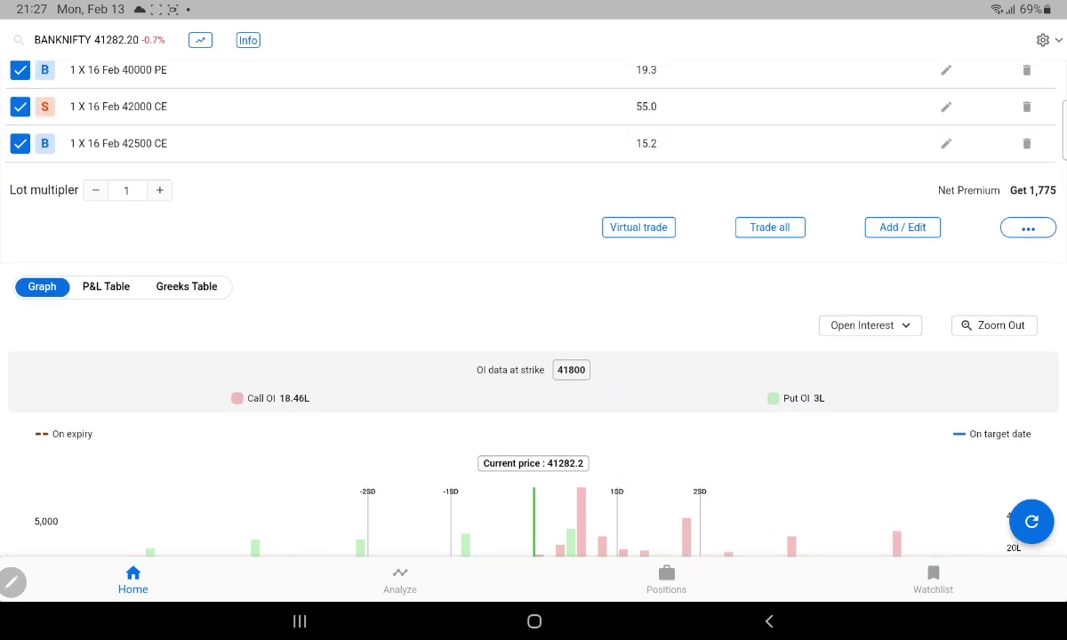
{"action": "scroll", "coordinate": [534, 356], "scroll_direction": "up", "scroll_amount": 4}
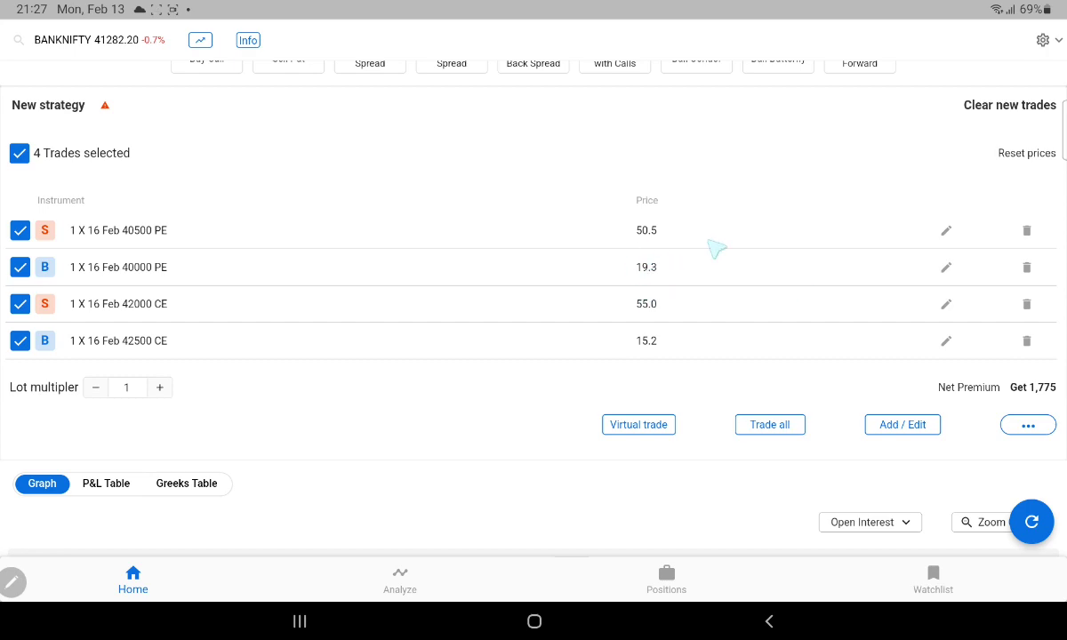
{"action": "scroll", "coordinate": [717, 249], "scroll_direction": "up", "scroll_amount": 3}
{"action": "scroll", "coordinate": [698, 294], "scroll_direction": "up", "scroll_amount": 2}
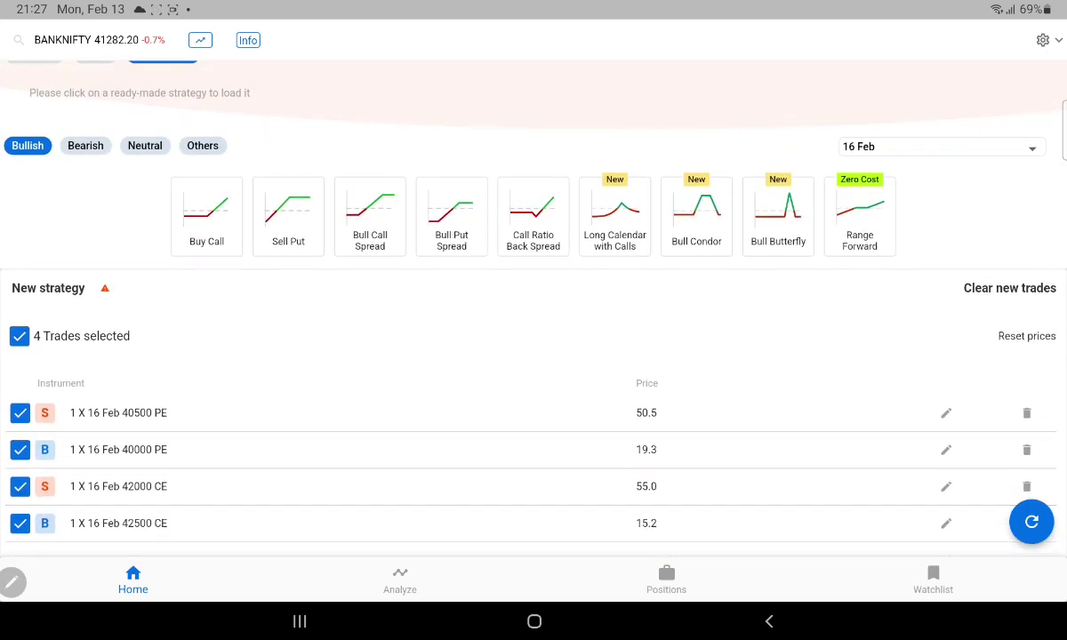
{"action": "scroll", "coordinate": [534, 356], "scroll_direction": "down", "scroll_amount": 3}
Open the option chain showing greeks, scroll up to the 41400–42200 strikes, and select 41900.
{"action": "left_click", "coordinate": [900, 419]}
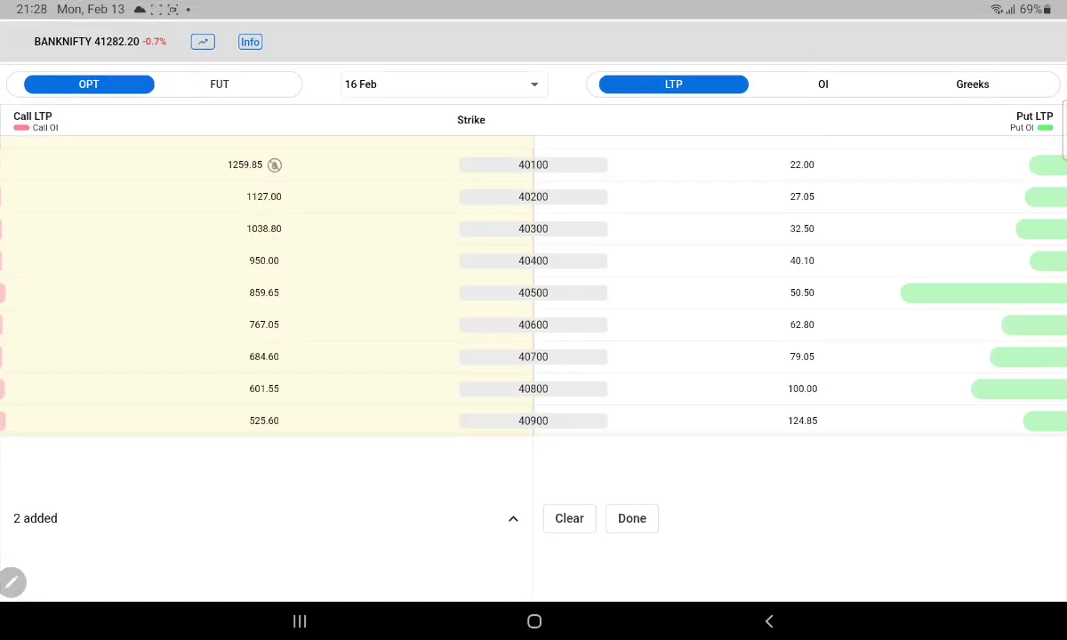
{"action": "left_click", "coordinate": [972, 84]}
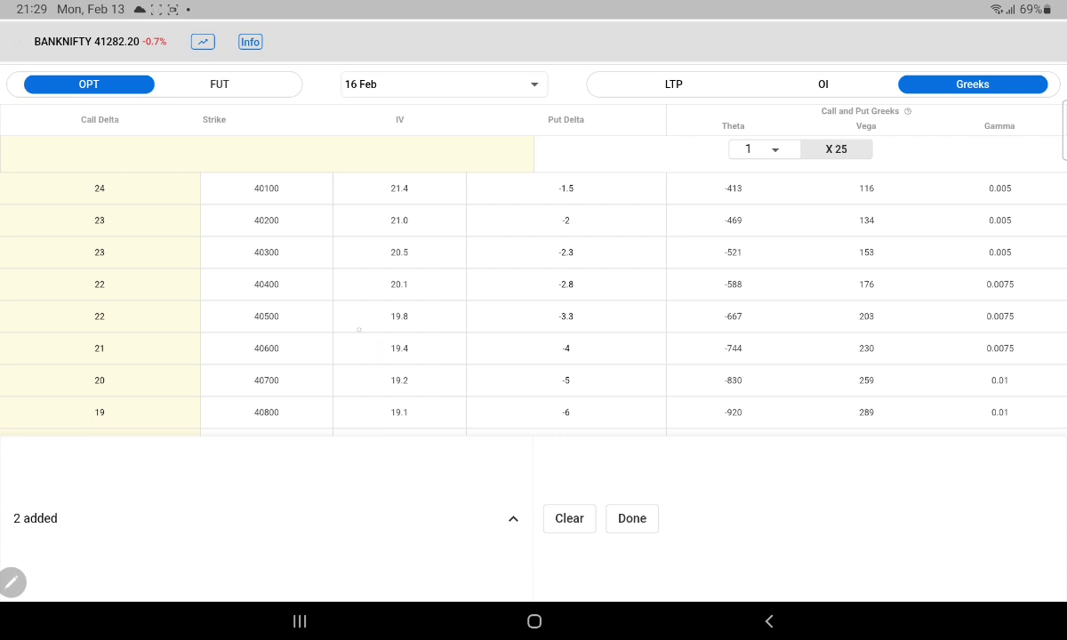
{"action": "left_click_drag", "start_coordinate": [262, 362], "coordinate": [278, 270]}
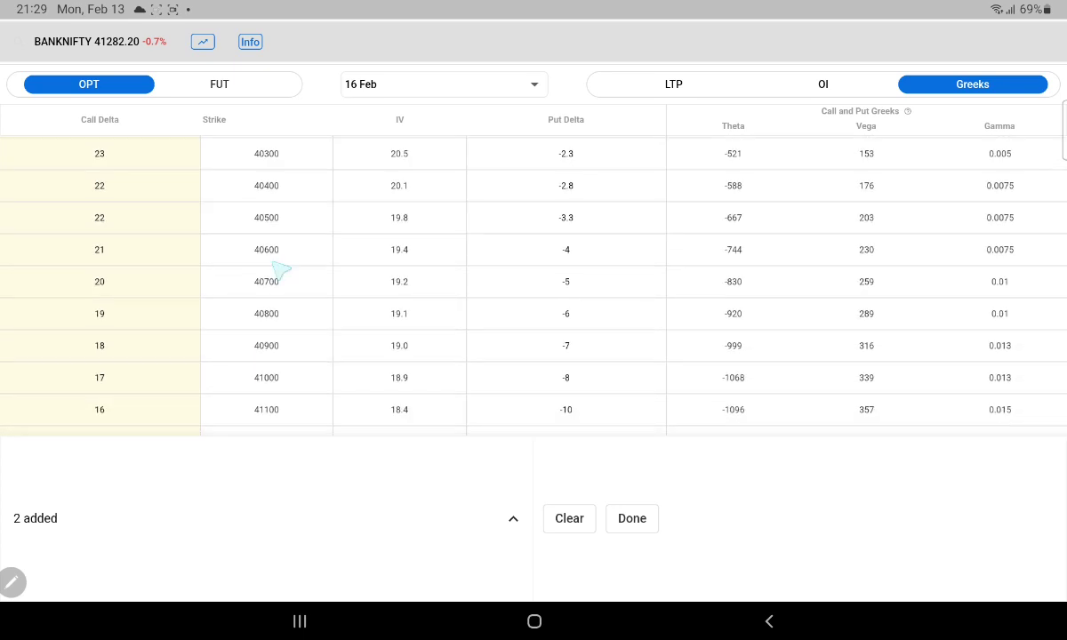
{"action": "left_click_drag", "start_coordinate": [266, 371], "coordinate": [269, 279]}
{"action": "left_click_drag", "start_coordinate": [267, 356], "coordinate": [270, 255]}
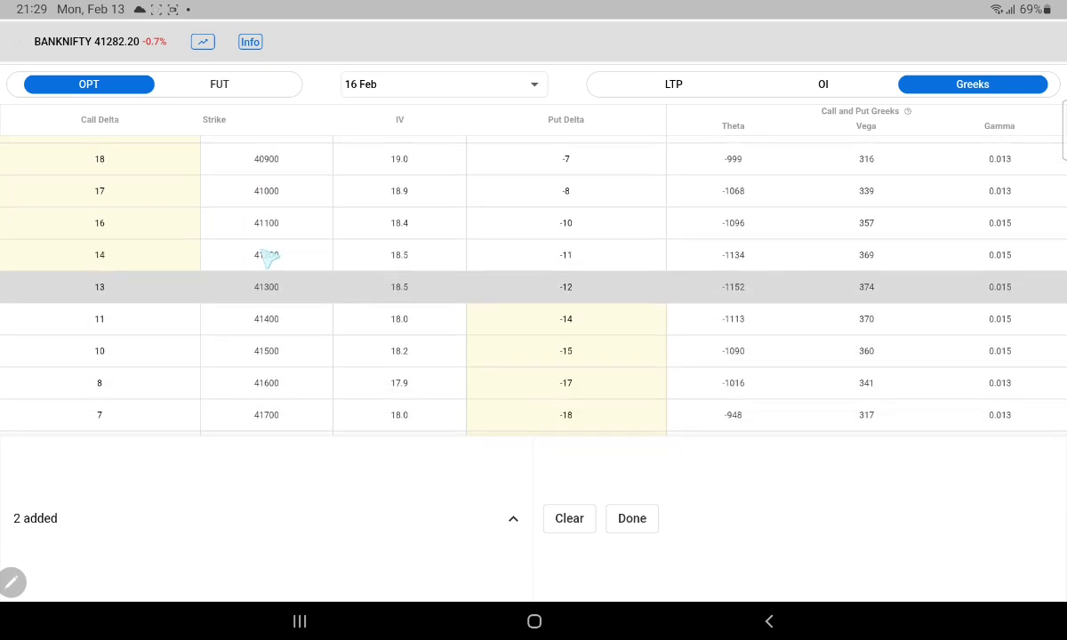
{"action": "mouse_move", "coordinate": [233, 381]}
{"action": "left_mouse_down"}
{"action": "mouse_move", "coordinate": [190, 354]}
{"action": "mouse_move", "coordinate": [236, 340]}
{"action": "left_mouse_up"}
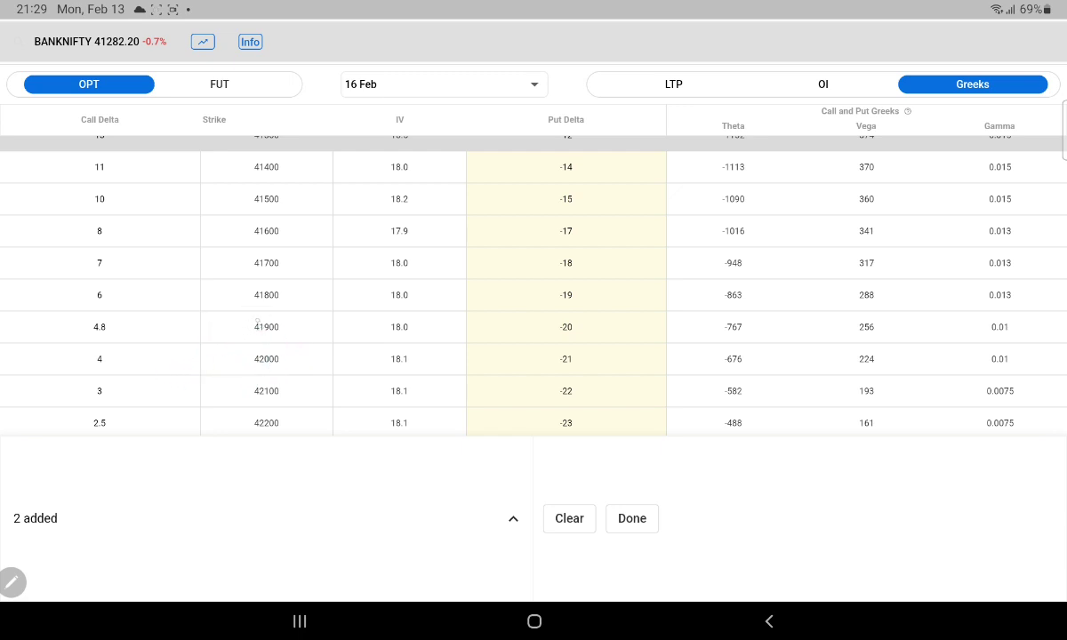
{"action": "left_click", "coordinate": [258, 326]}
Sell the 16 Feb 41900 call and the 40600 put.
{"action": "left_click", "coordinate": [397, 385]}
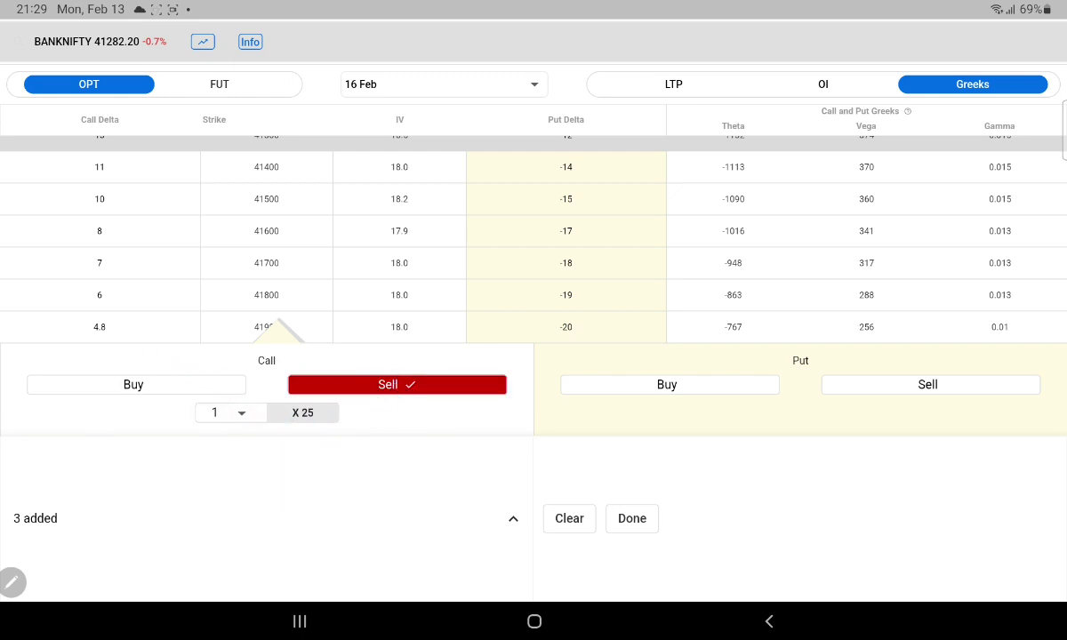
{"action": "scroll", "coordinate": [774, 234], "scroll_direction": "up", "scroll_amount": 3}
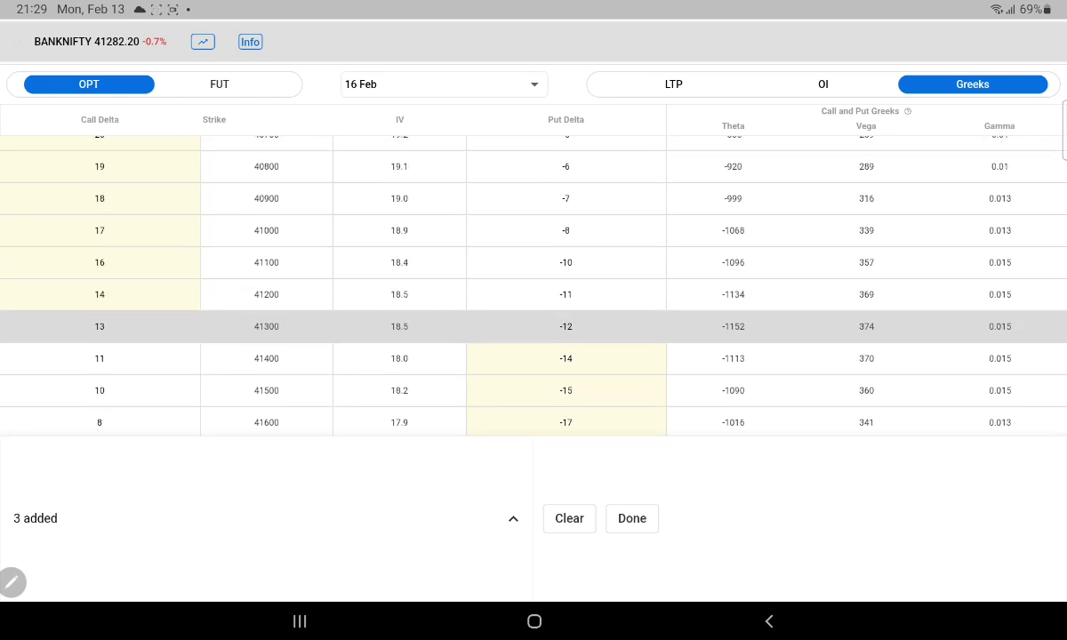
{"action": "scroll", "coordinate": [786, 245], "scroll_direction": "up", "scroll_amount": 3}
{"action": "scroll", "coordinate": [786, 245], "scroll_direction": "up", "scroll_amount": 2}
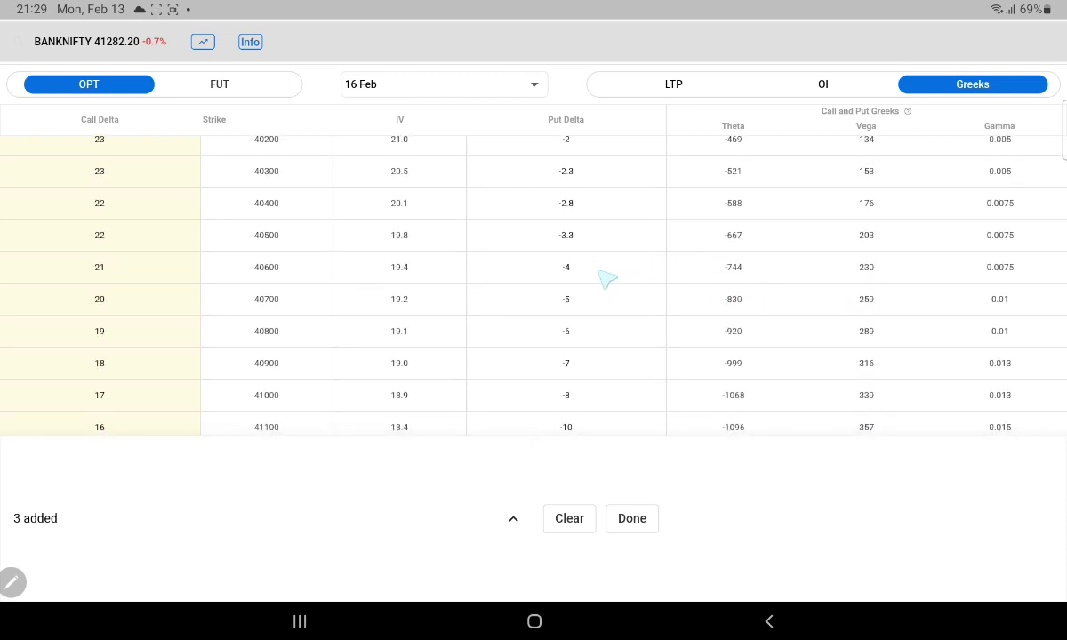
{"action": "left_click", "coordinate": [799, 262]}
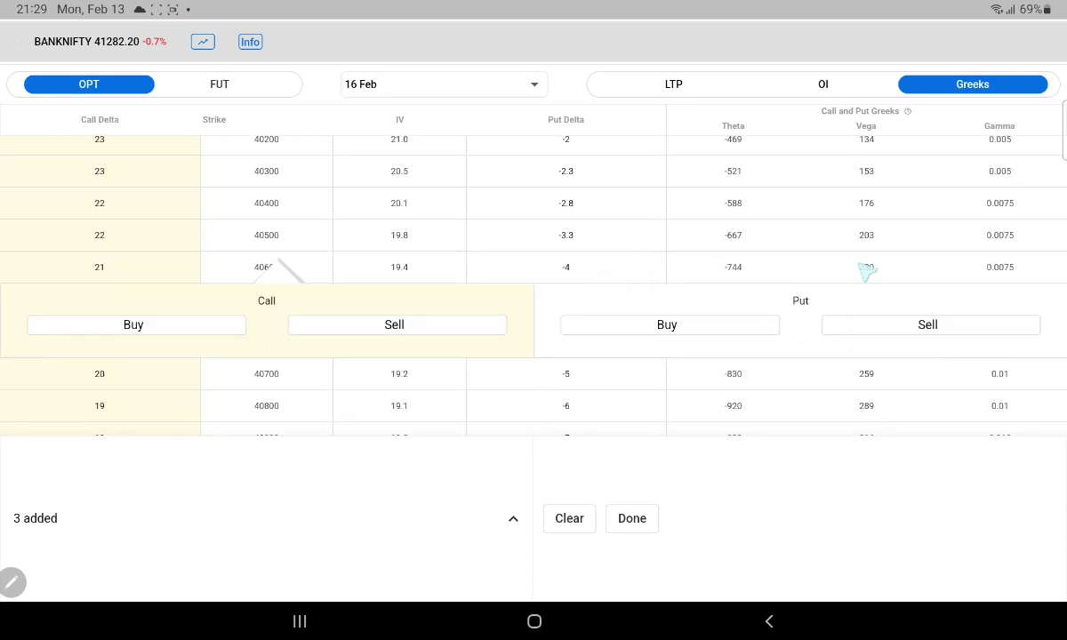
{"action": "left_click", "coordinate": [925, 327]}
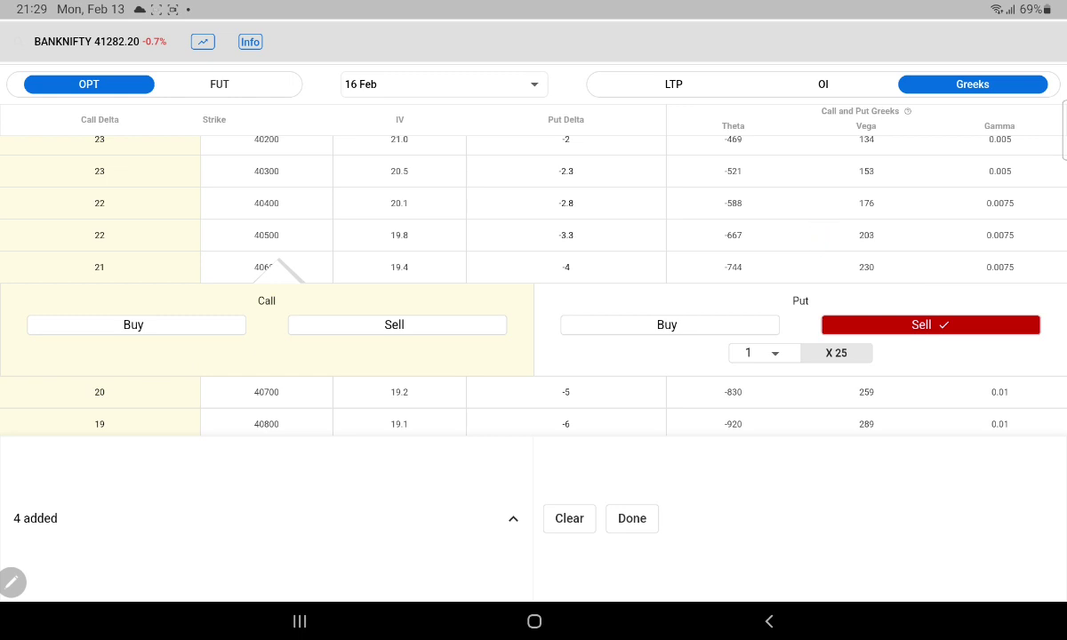
Add the 40100 put as a buy leg.
{"action": "scroll", "coordinate": [534, 267], "scroll_direction": "up", "scroll_amount": 2}
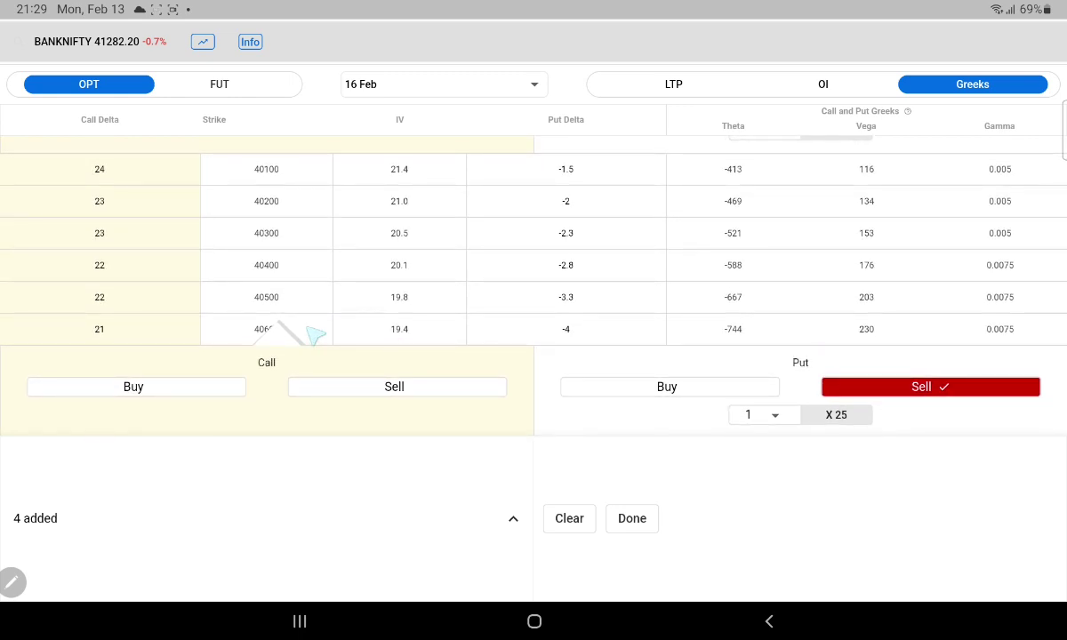
{"action": "left_click", "coordinate": [598, 267]}
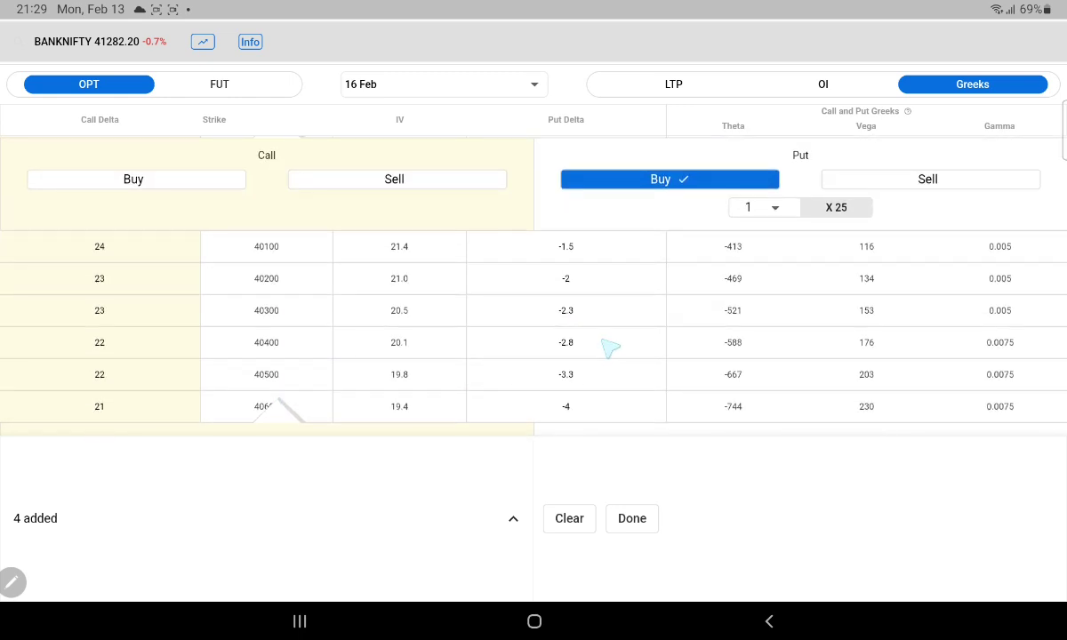
{"action": "left_click", "coordinate": [881, 278]}
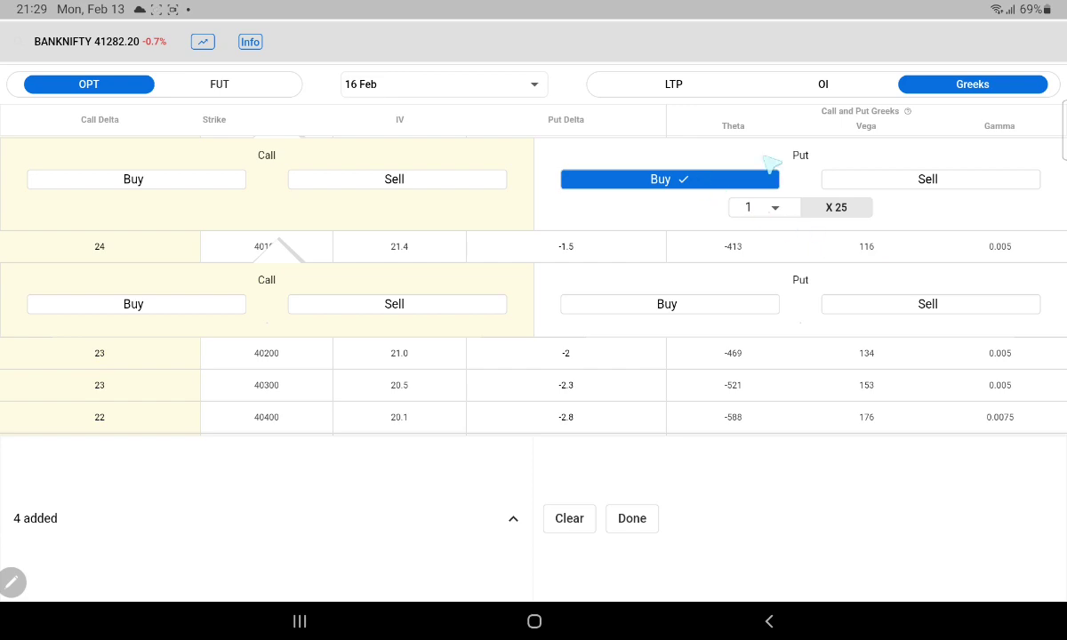
{"action": "left_click", "coordinate": [761, 174]}
{"action": "left_click", "coordinate": [680, 209]}
Scroll down the chain and buy the 42400 call.
{"action": "left_click_drag", "start_coordinate": [619, 365], "coordinate": [750, 182]}
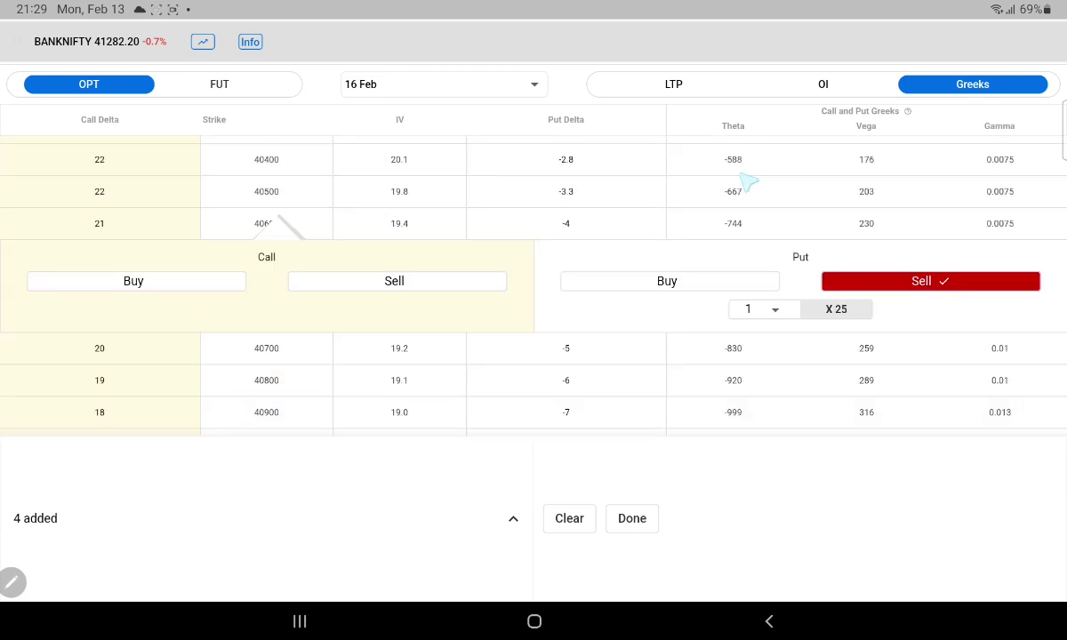
{"action": "scroll", "coordinate": [750, 182], "scroll_direction": "down", "scroll_amount": 3}
{"action": "scroll", "coordinate": [711, 182], "scroll_direction": "down", "scroll_amount": 2}
{"action": "scroll", "coordinate": [676, 179], "scroll_direction": "down", "scroll_amount": 2}
{"action": "scroll", "coordinate": [633, 178], "scroll_direction": "down", "scroll_amount": 2}
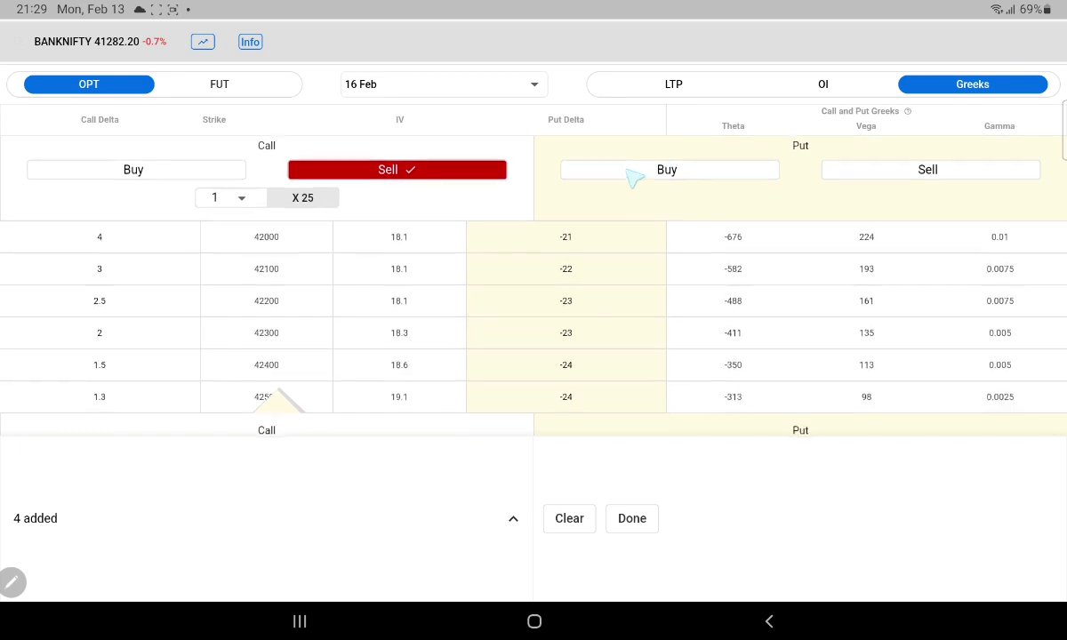
{"action": "scroll", "coordinate": [357, 356], "scroll_direction": "down", "scroll_amount": 1}
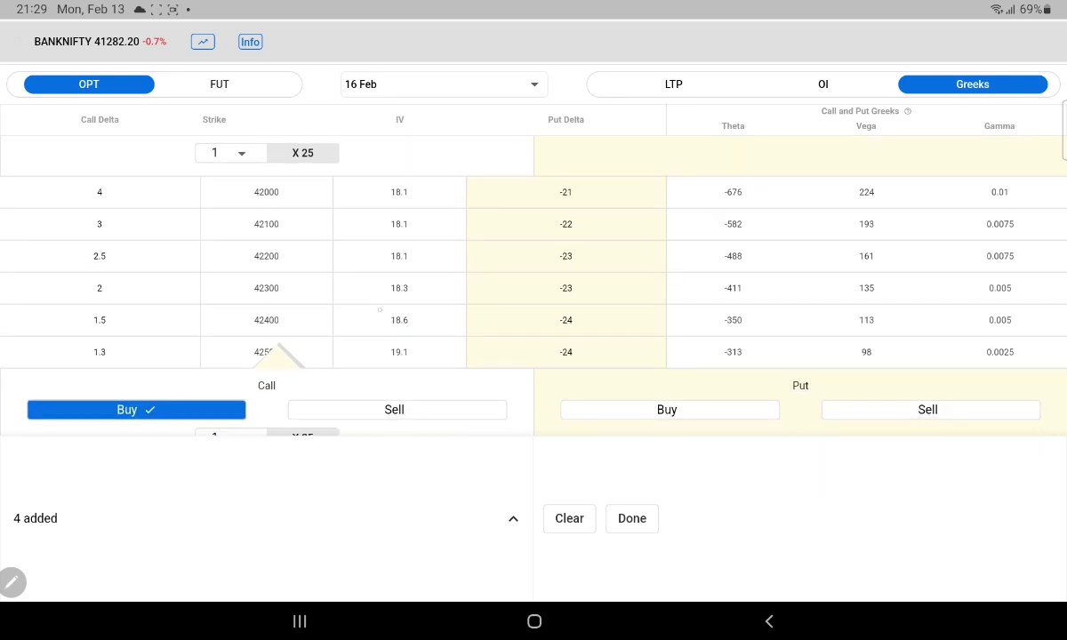
{"action": "scroll", "coordinate": [281, 393], "scroll_direction": "up", "scroll_amount": 1}
{"action": "scroll", "coordinate": [281, 147], "scroll_direction": "up", "scroll_amount": 2}
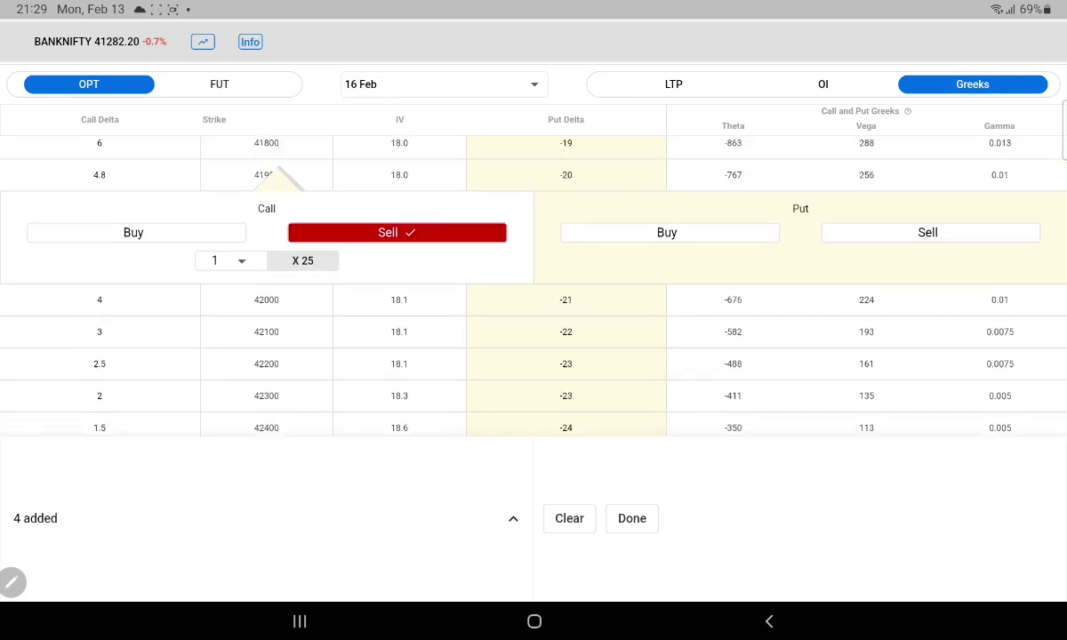
{"action": "scroll", "coordinate": [283, 177], "scroll_direction": "up", "scroll_amount": 1}
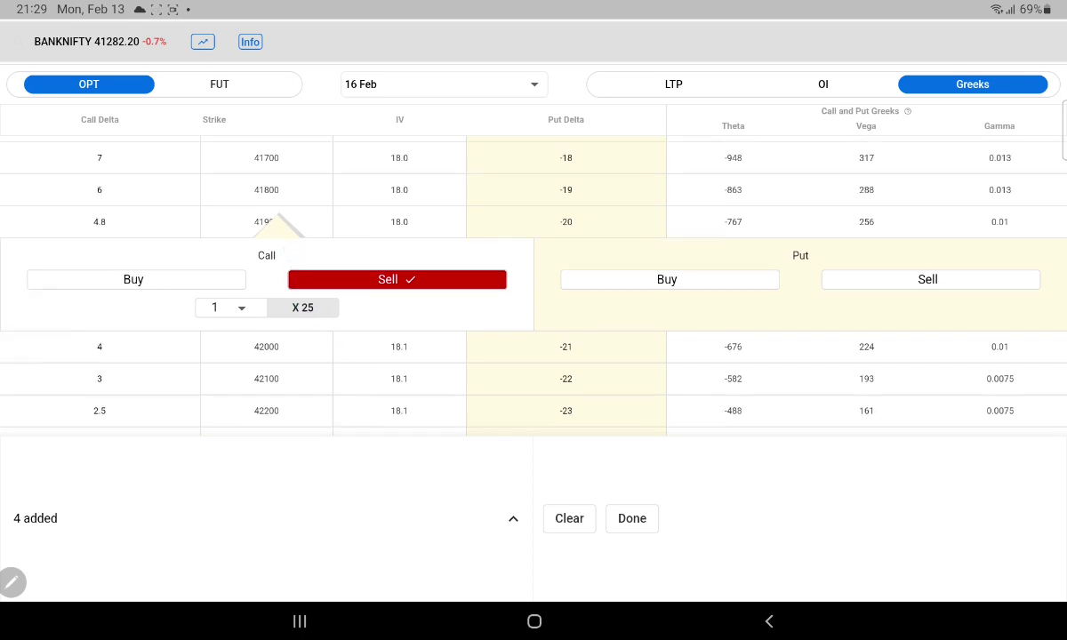
{"action": "scroll", "coordinate": [347, 280], "scroll_direction": "down", "scroll_amount": 2}
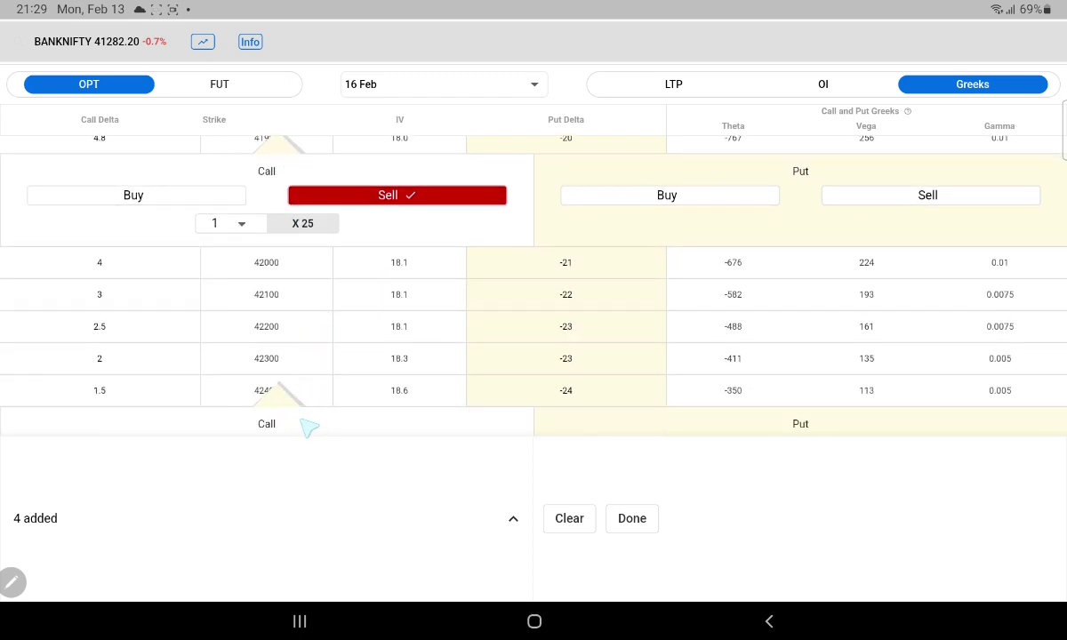
{"action": "left_click", "coordinate": [233, 322]}
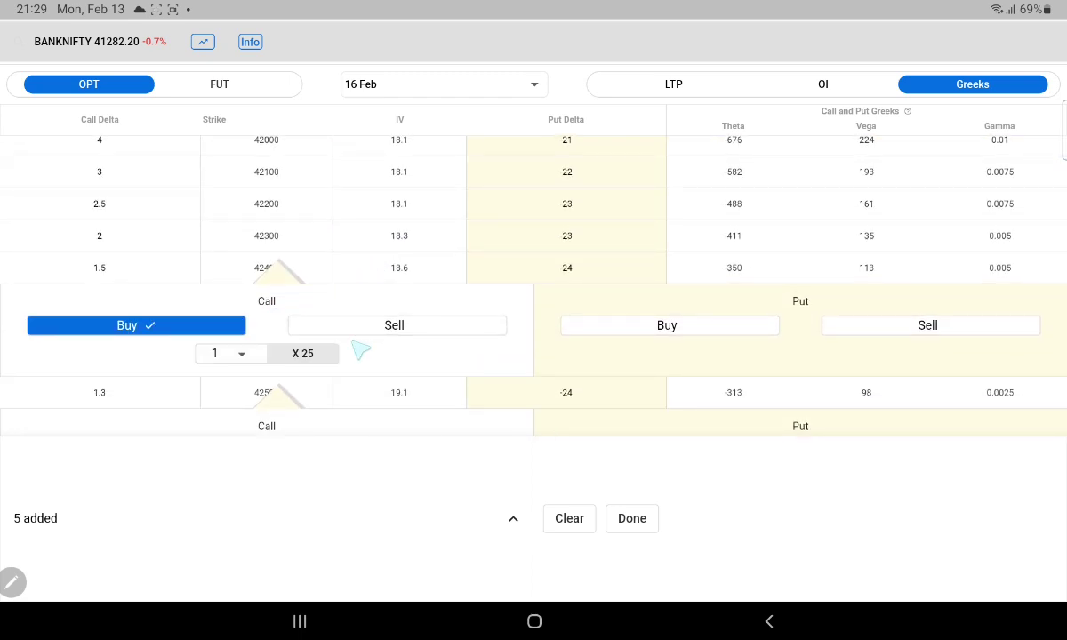
Remove the extra 42500 call leg and confirm the four-leg condor.
{"action": "scroll", "coordinate": [360, 351], "scroll_direction": "down", "scroll_amount": 3}
{"action": "left_click", "coordinate": [216, 332]}
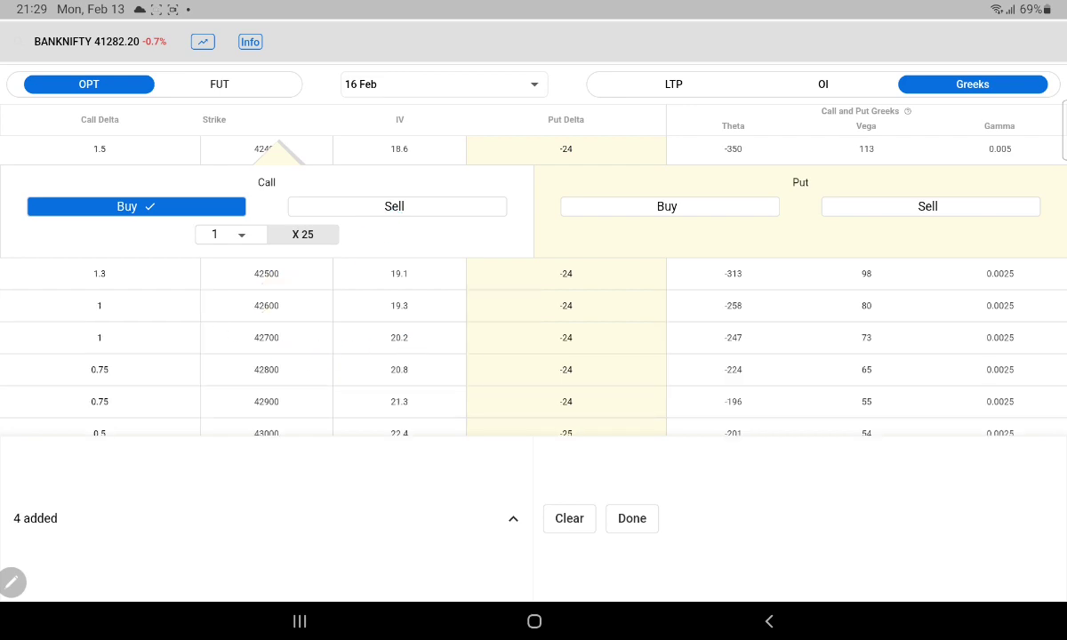
{"action": "left_click", "coordinate": [632, 519]}
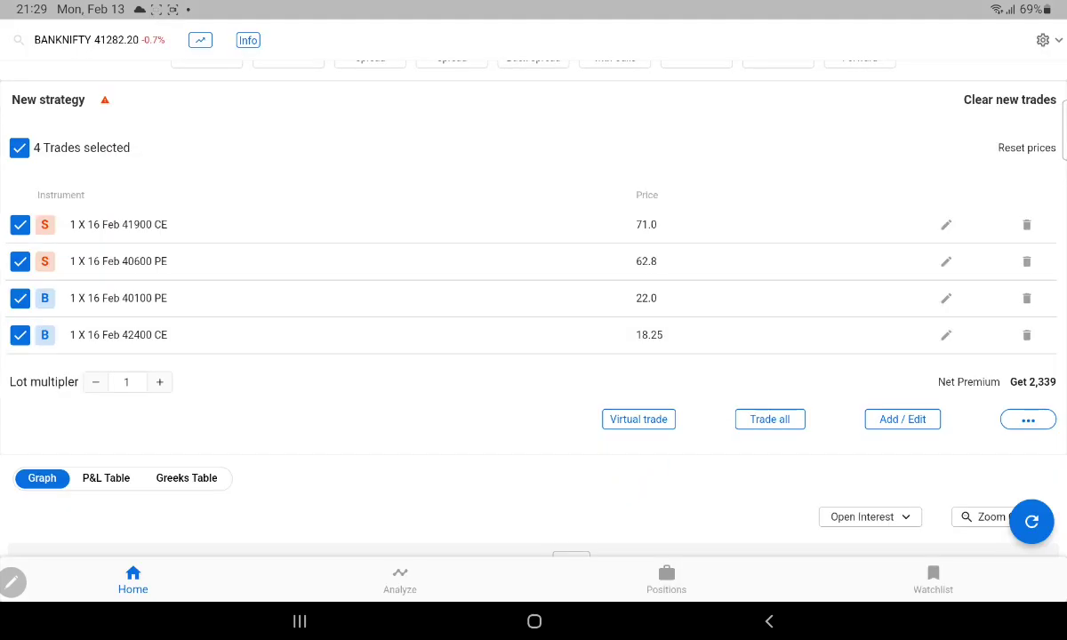
{"action": "scroll", "coordinate": [533, 311], "scroll_direction": "down", "scroll_amount": 10}
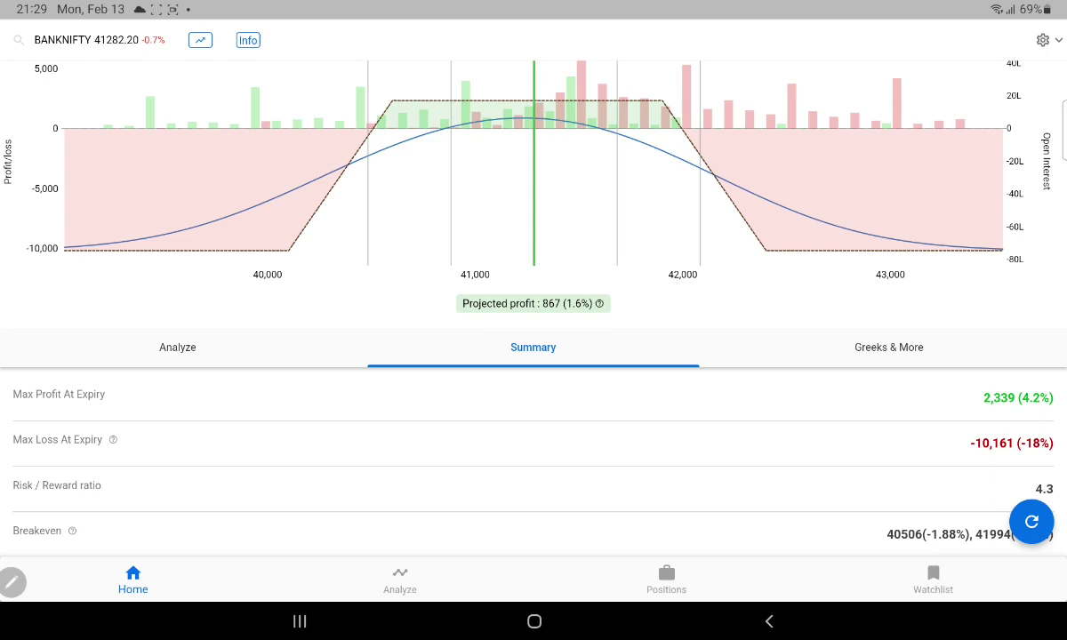
{"action": "scroll", "coordinate": [782, 454], "scroll_direction": "down", "scroll_amount": 1}
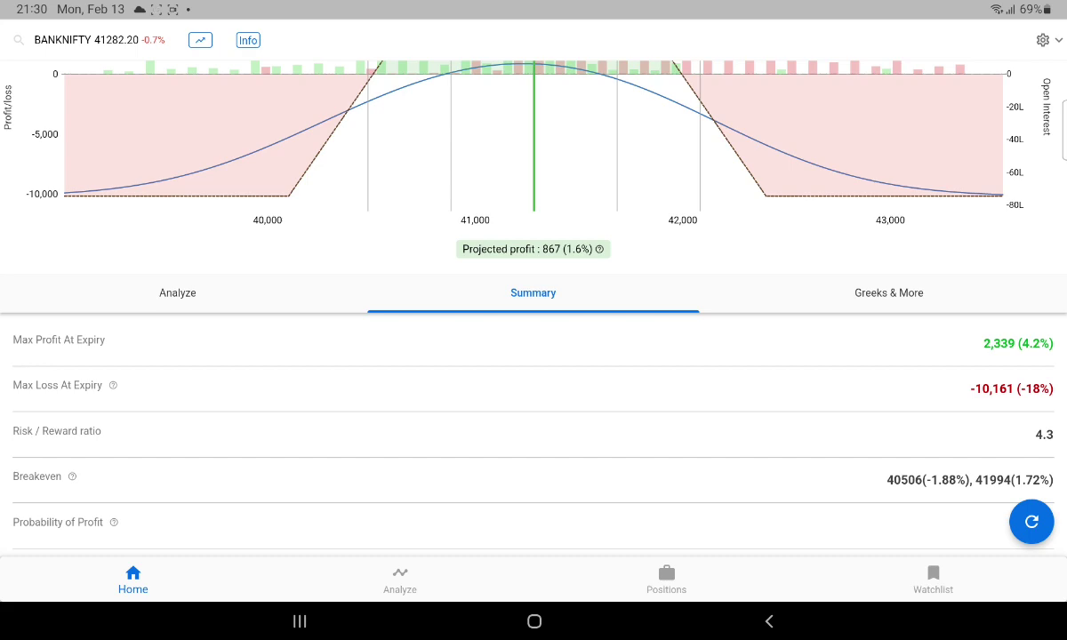
{"action": "scroll", "coordinate": [669, 283], "scroll_direction": "up", "scroll_amount": 4}
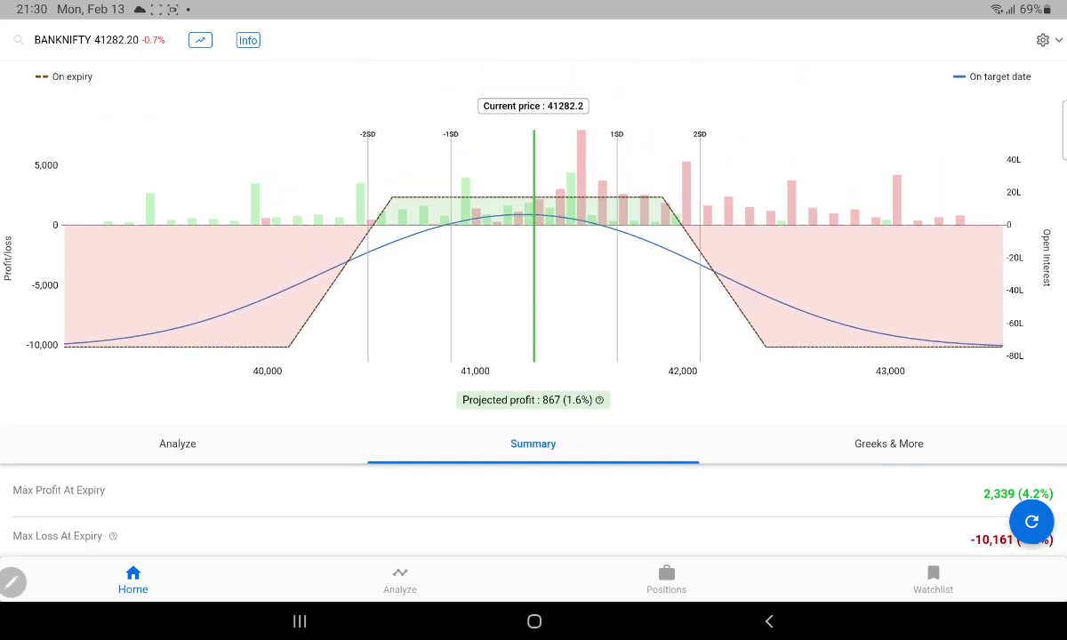
{"action": "scroll", "coordinate": [659, 356], "scroll_direction": "up", "scroll_amount": 3}
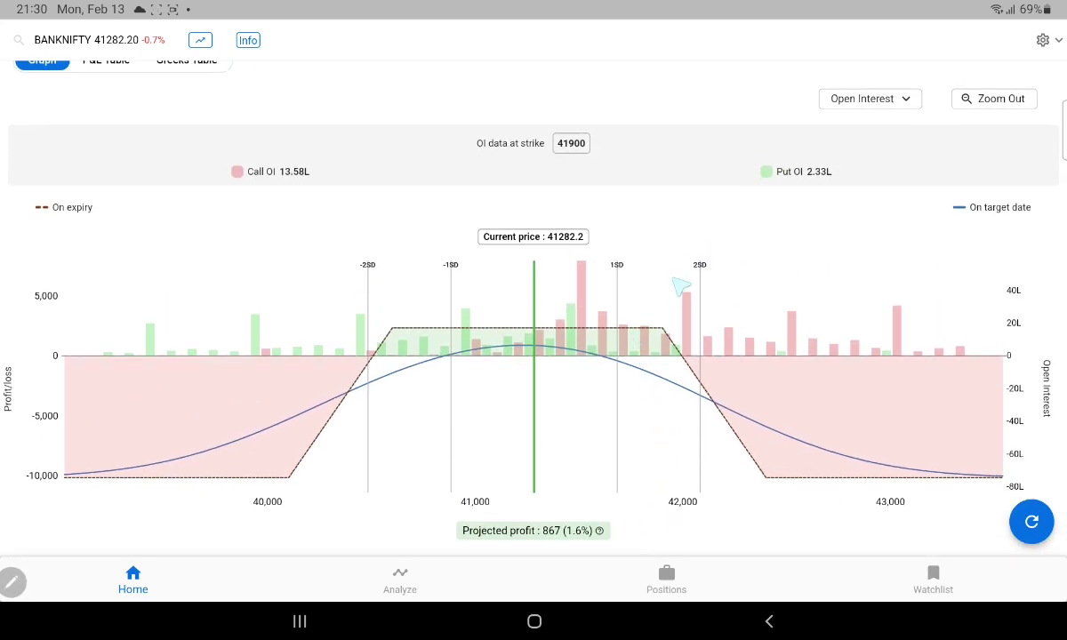
{"action": "scroll", "coordinate": [667, 285], "scroll_direction": "up", "scroll_amount": 3}
{"action": "scroll", "coordinate": [640, 346], "scroll_direction": "up", "scroll_amount": 3}
{"action": "scroll", "coordinate": [636, 354], "scroll_direction": "up", "scroll_amount": 3}
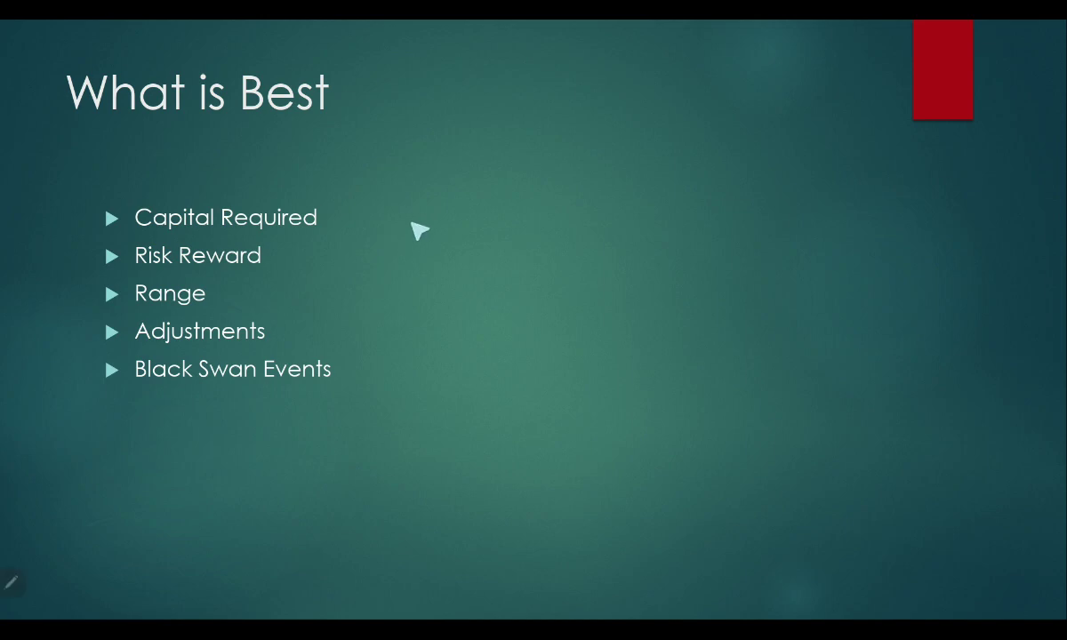
Ink a red numeral 1 beside Capital Required and bring up the pen's annotation options.
{"action": "left_click_drag", "start_coordinate": [403, 214], "coordinate": [427, 234]}
{"action": "right_click", "coordinate": [464, 224]}
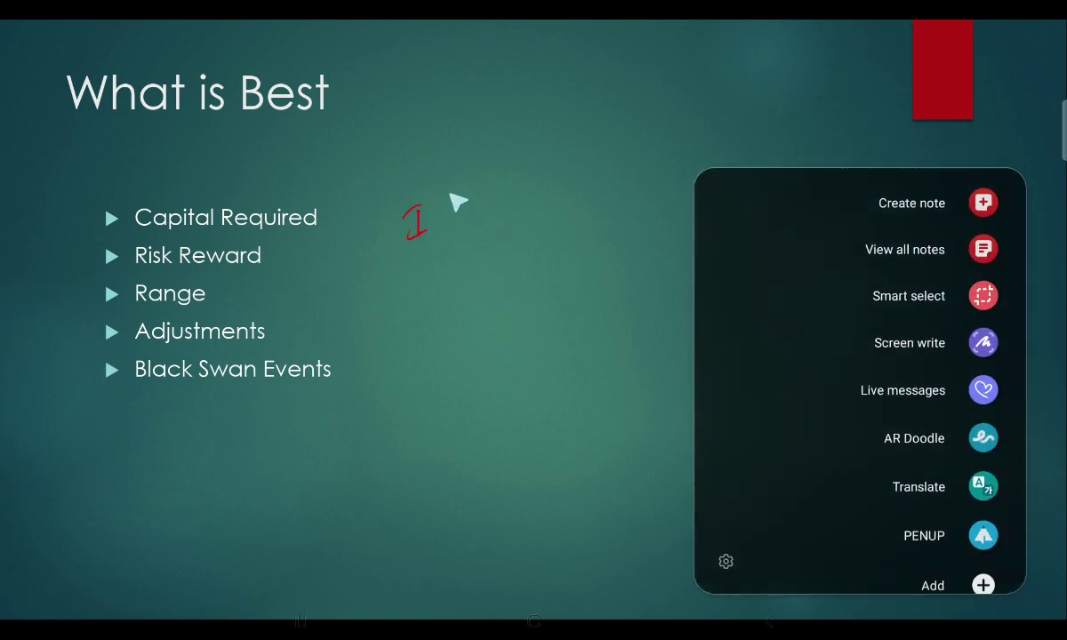